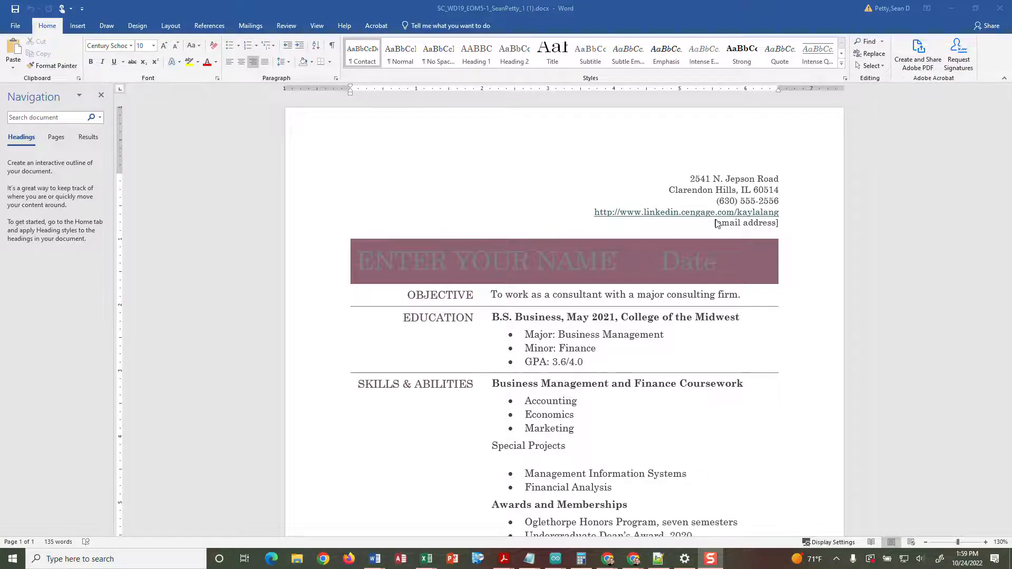
- Save the resume to Documents as a copy whose file name ends in _2
{"action": "scroll", "coordinate": [535, 403], "scroll_direction": "down", "scroll_amount": 3}
{"action": "scroll", "coordinate": [536, 402], "scroll_direction": "down", "scroll_amount": 2}
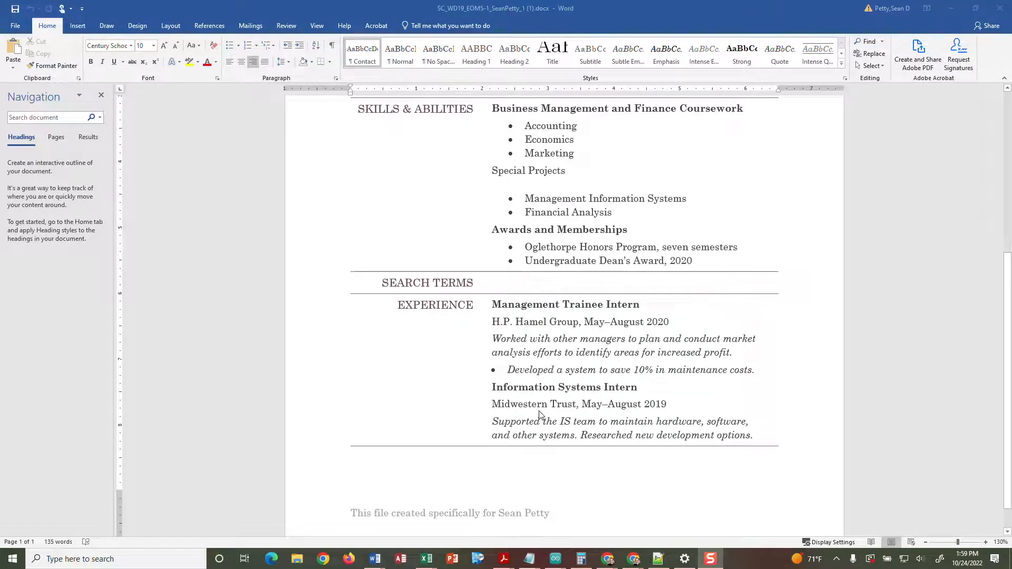
{"action": "scroll", "coordinate": [539, 414], "scroll_direction": "up", "scroll_amount": 3}
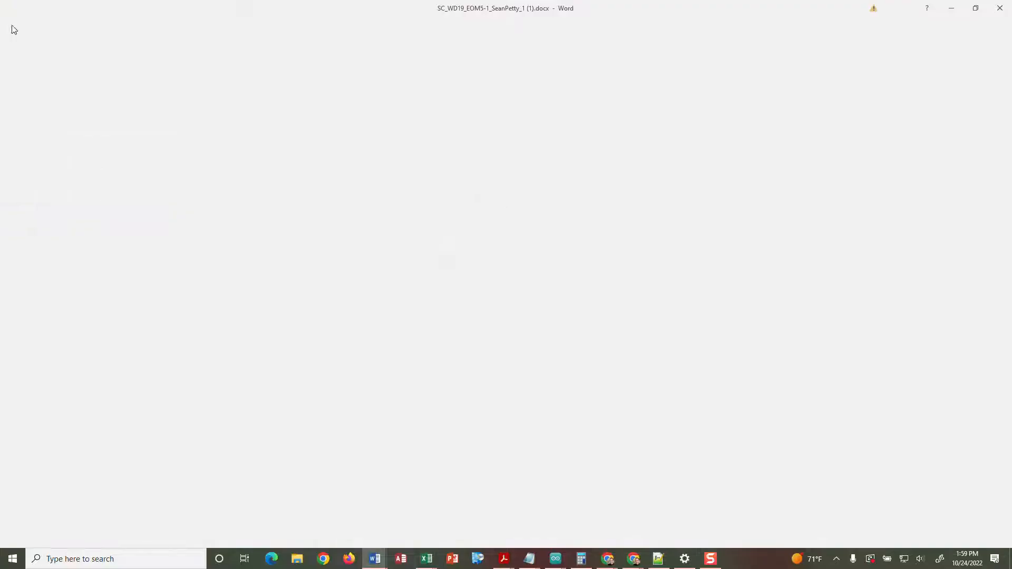
{"action": "left_click", "coordinate": [15, 26]}
{"action": "left_click", "coordinate": [17, 132]}
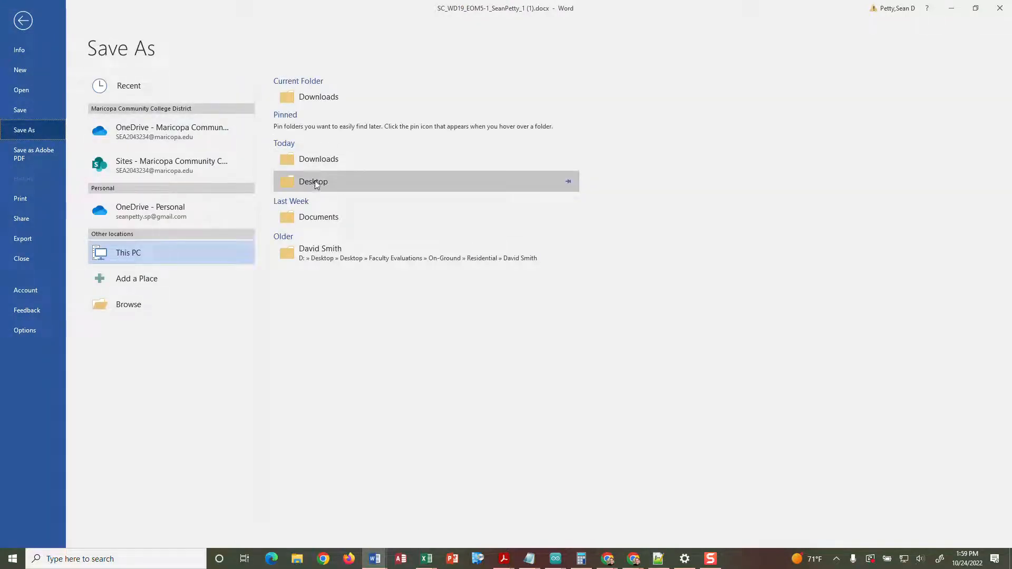
{"action": "left_click", "coordinate": [315, 216]}
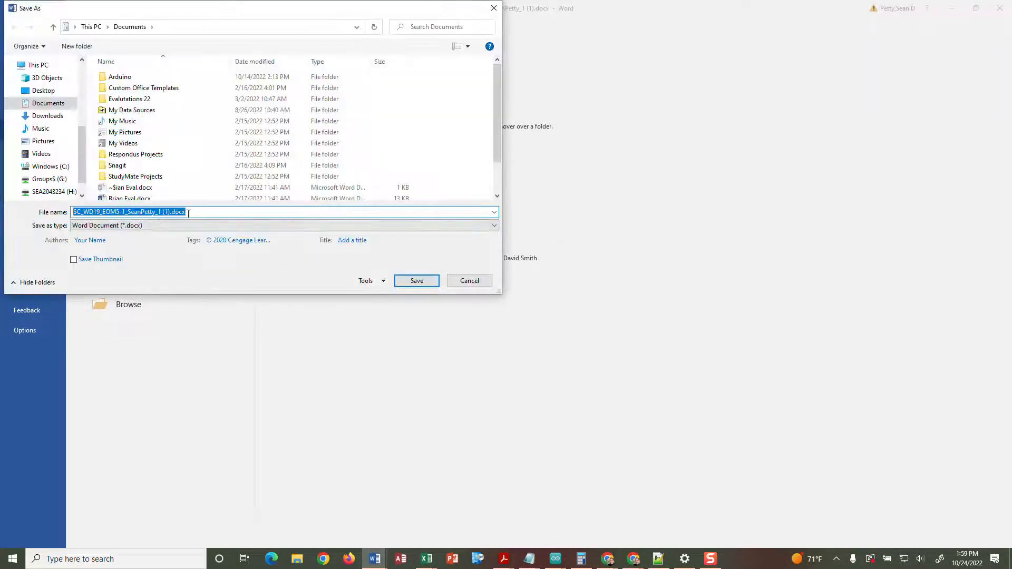
{"action": "left_click", "coordinate": [170, 212]}
{"action": "key", "text": "BackSpace"}
{"action": "key", "text": "BackSpace"}
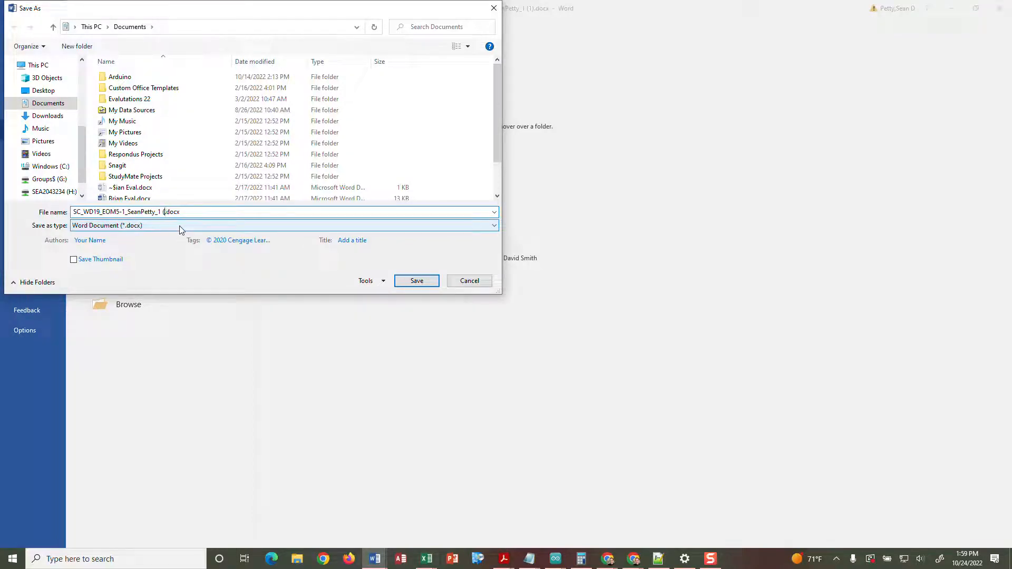
{"action": "key", "text": "BackSpace"}
{"action": "key", "text": "BackSpace"}
{"action": "key", "text": "BackSpace"}
{"action": "type", "text": "2"}
{"action": "left_click", "coordinate": [414, 281]}
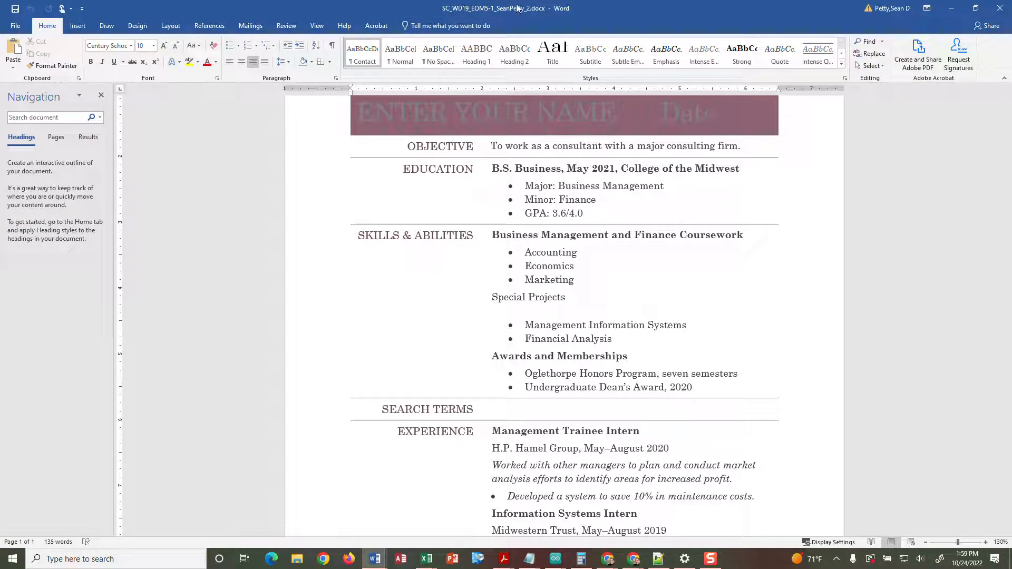
{"action": "scroll", "coordinate": [524, 245], "scroll_direction": "up", "scroll_amount": 1}
{"action": "scroll", "coordinate": [524, 245], "scroll_direction": "up", "scroll_amount": 2}
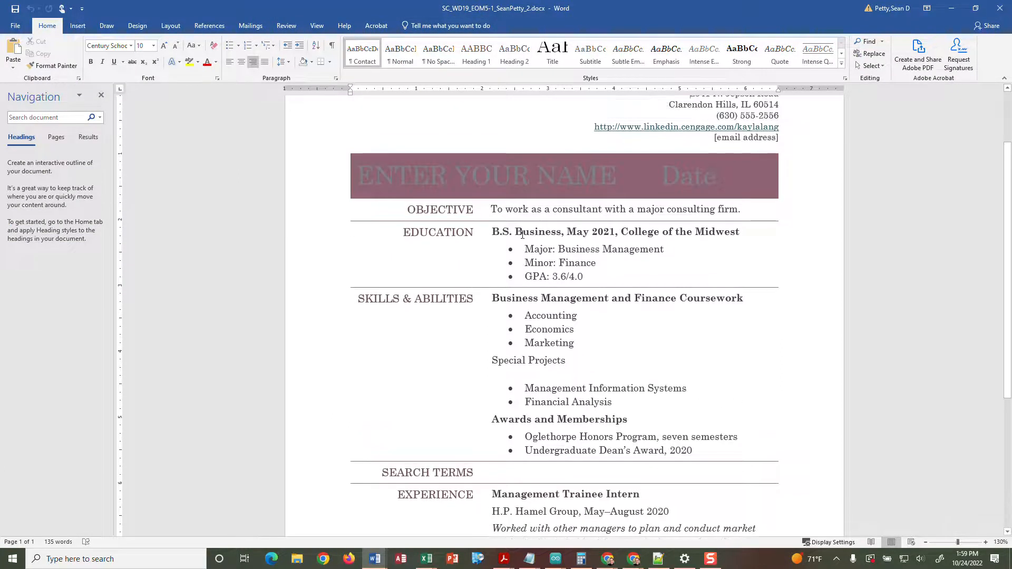
{"action": "scroll", "coordinate": [525, 245], "scroll_direction": "up", "scroll_amount": 2}
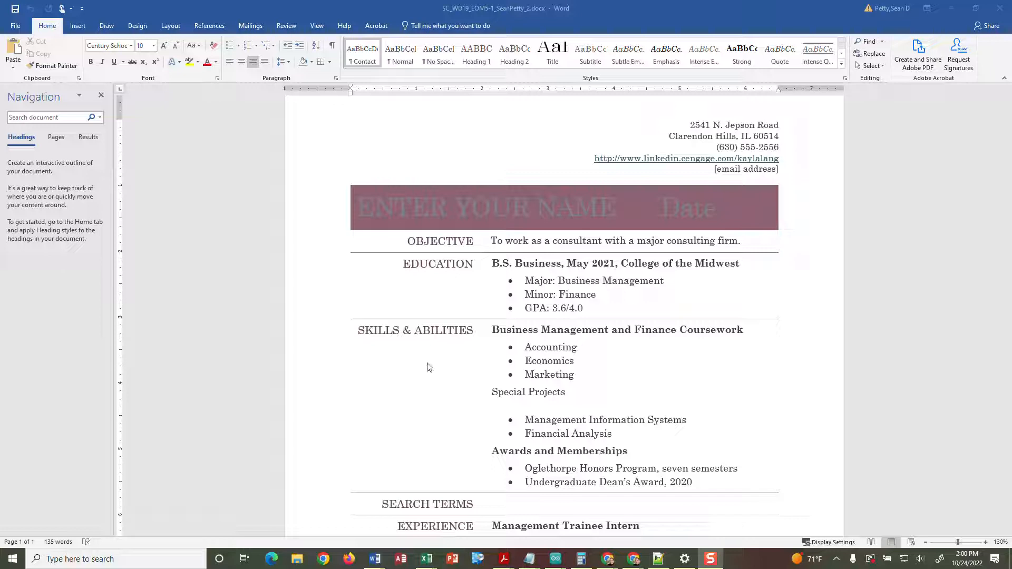
- Apply the Candara theme font set from the Design tab's Fonts gallery
{"action": "left_click", "coordinate": [133, 24]}
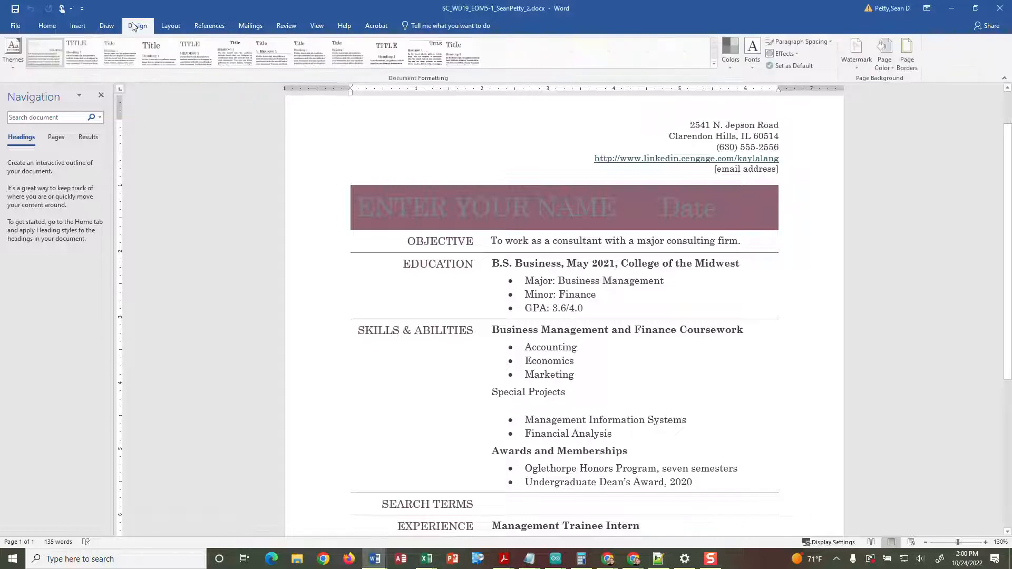
{"action": "left_click", "coordinate": [754, 65]}
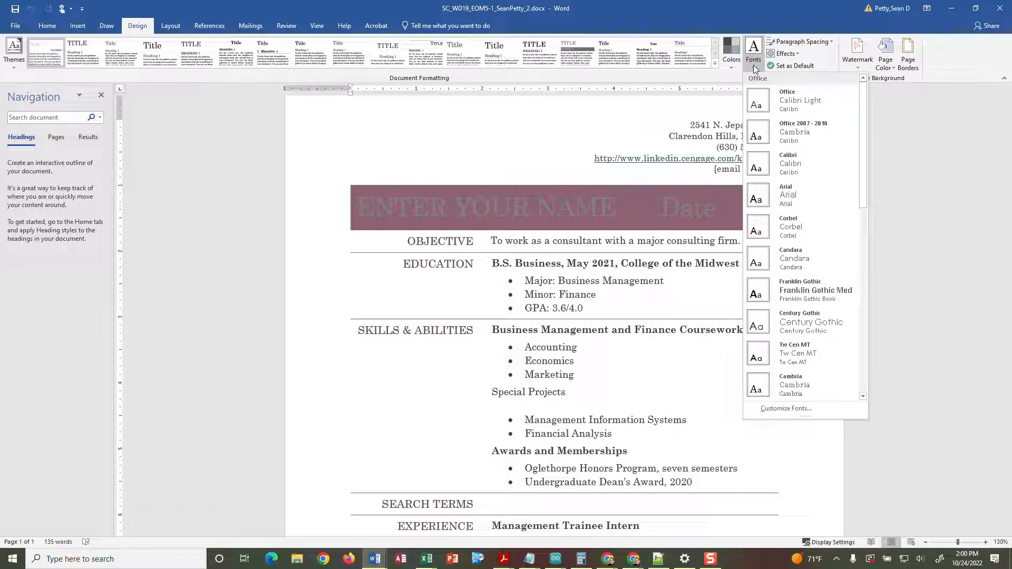
{"action": "left_click", "coordinate": [774, 261]}
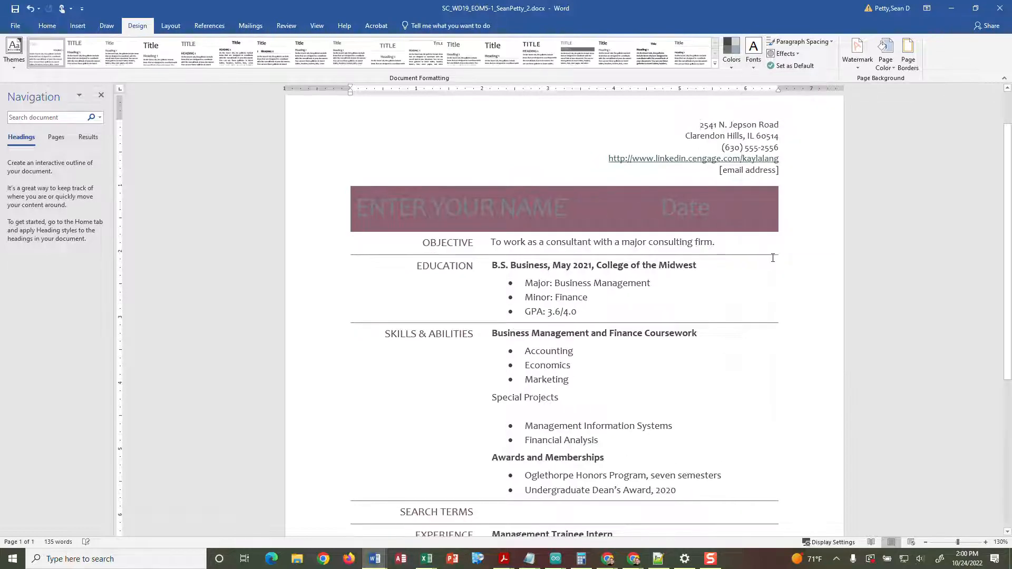
{"action": "left_click", "coordinate": [753, 51]}
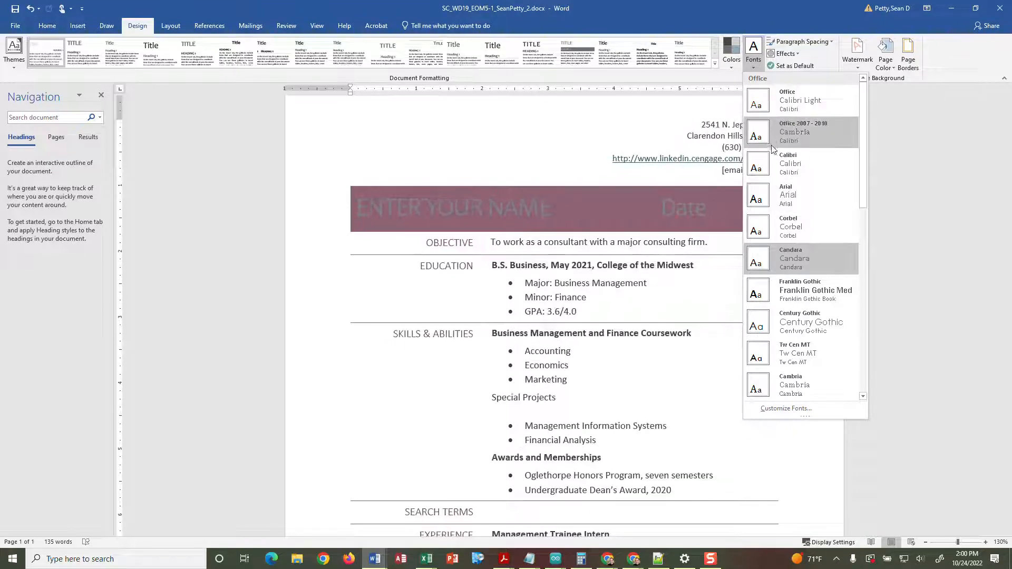
{"action": "left_click", "coordinate": [774, 262]}
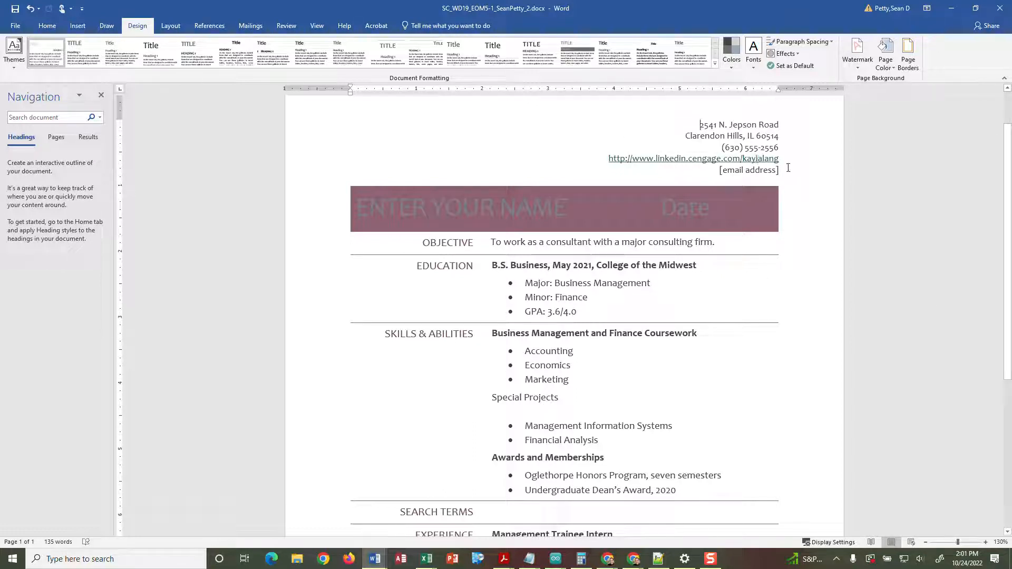
{"action": "left_click_drag", "start_coordinate": [780, 158], "coordinate": [611, 161]}
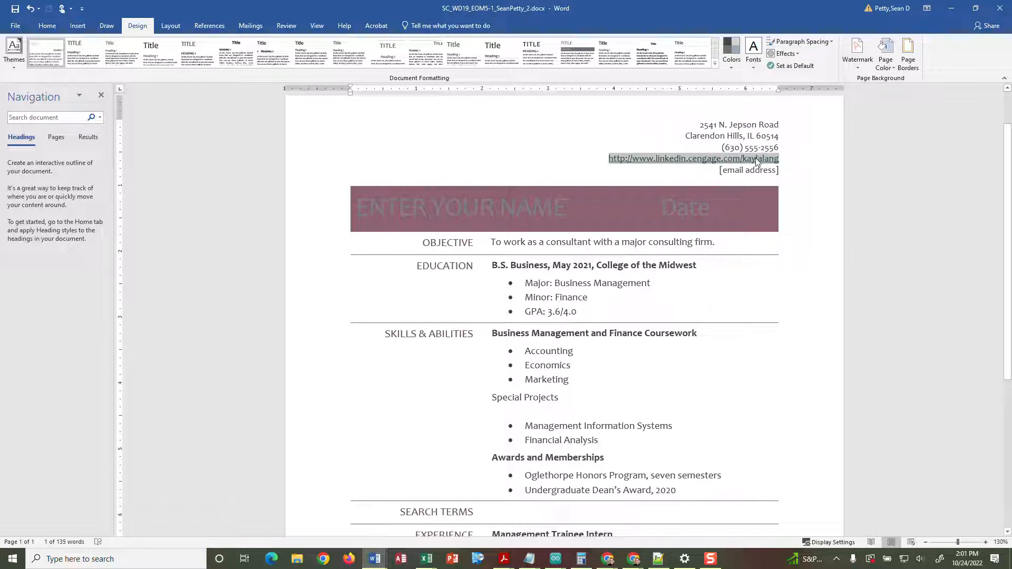
{"action": "right_click", "coordinate": [700, 157]}
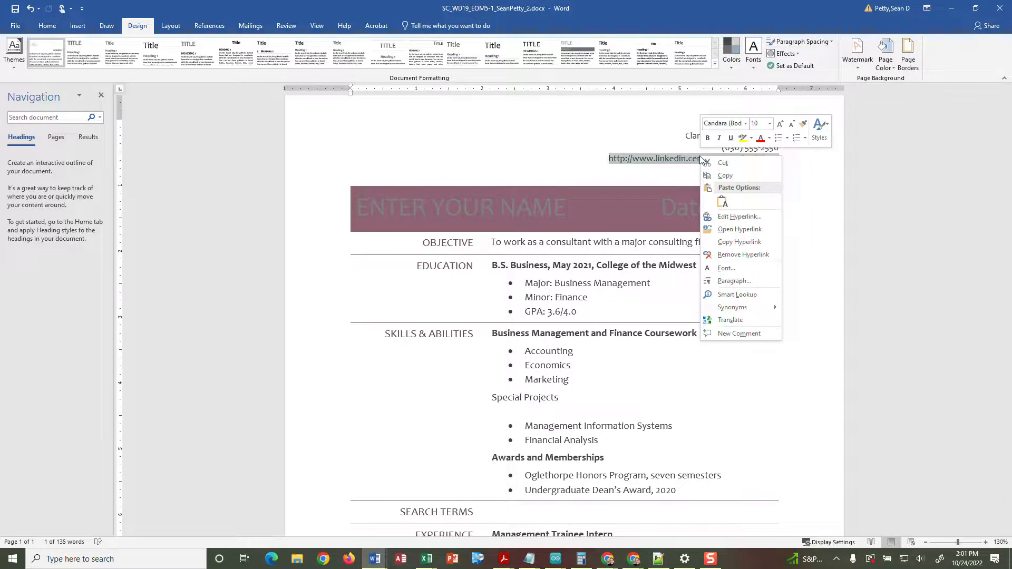
{"action": "left_click", "coordinate": [717, 217]}
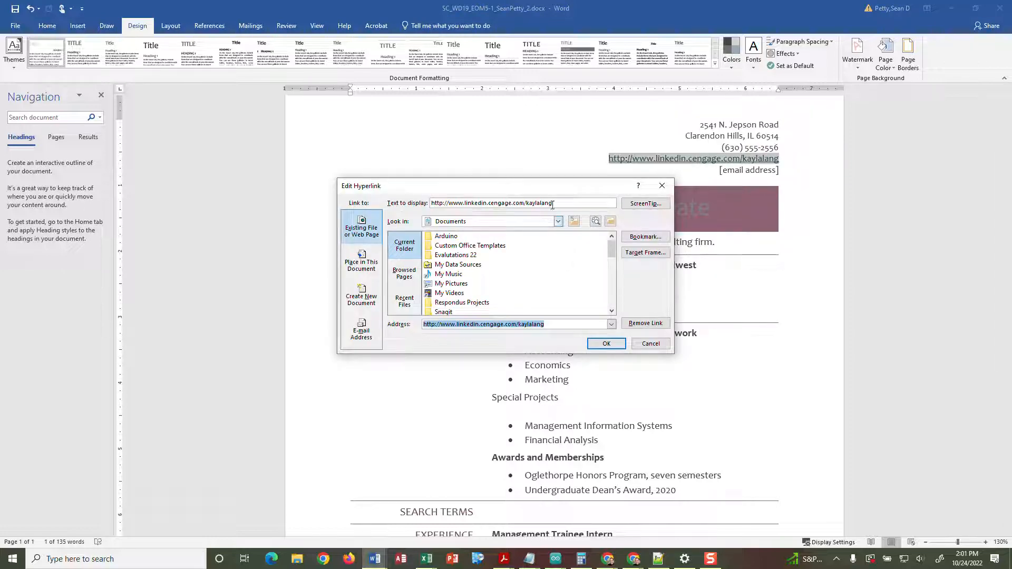
{"action": "left_click_drag", "start_coordinate": [553, 205], "coordinate": [393, 208]}
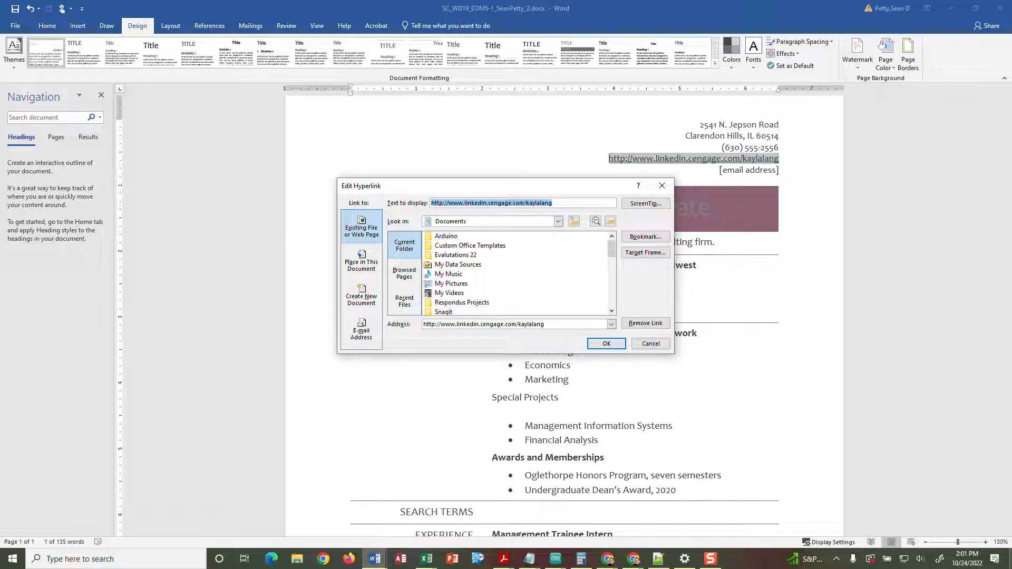
{"action": "type", "text": "linken"}
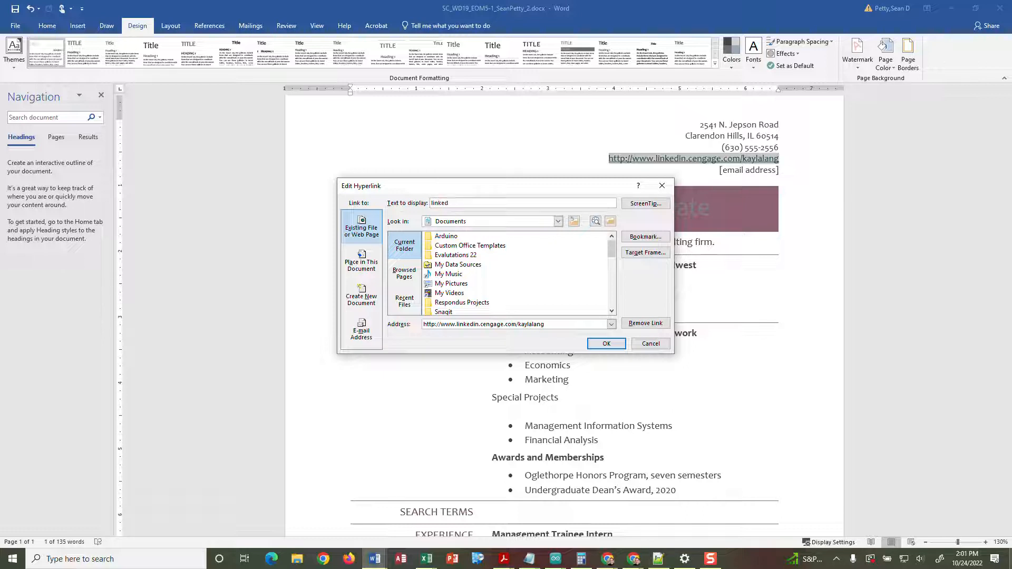
{"action": "key", "text": "BackSpace"}
{"action": "key", "text": "BackSpace"}
{"action": "key", "text": "BackSpace"}
{"action": "key", "text": "BackSpace"}
{"action": "key", "text": "BackSpace"}
{"action": "key", "text": "BackSpace"}
{"action": "type", "text": "linked"}
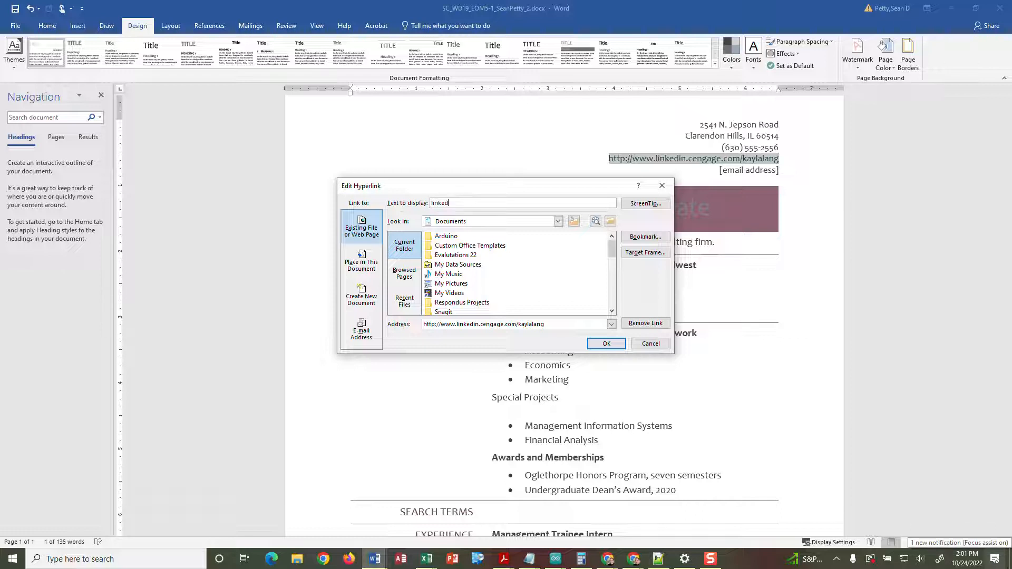
{"action": "type", "text": "in.cengage"}
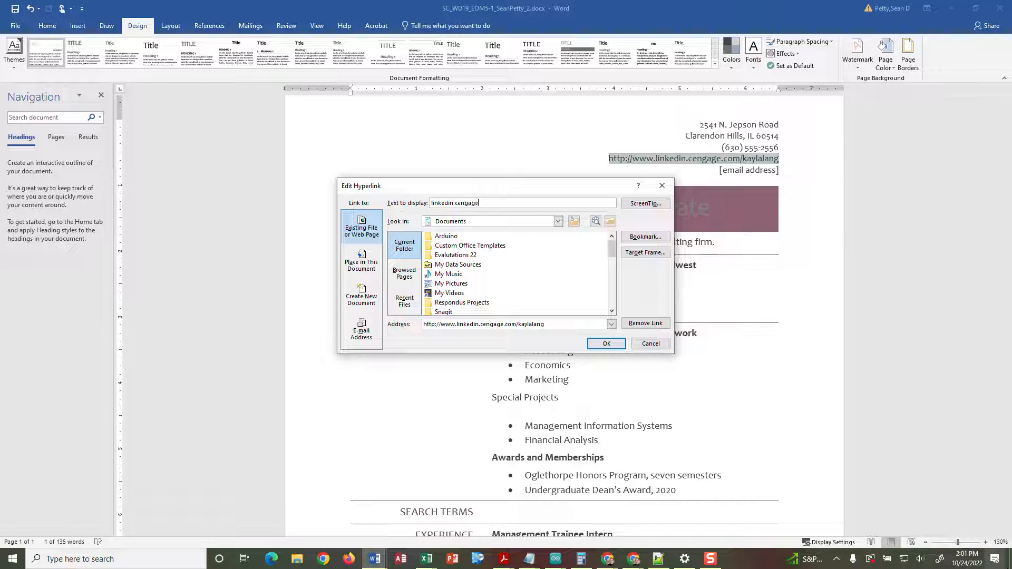
{"action": "type", "text": ".com/kayla"}
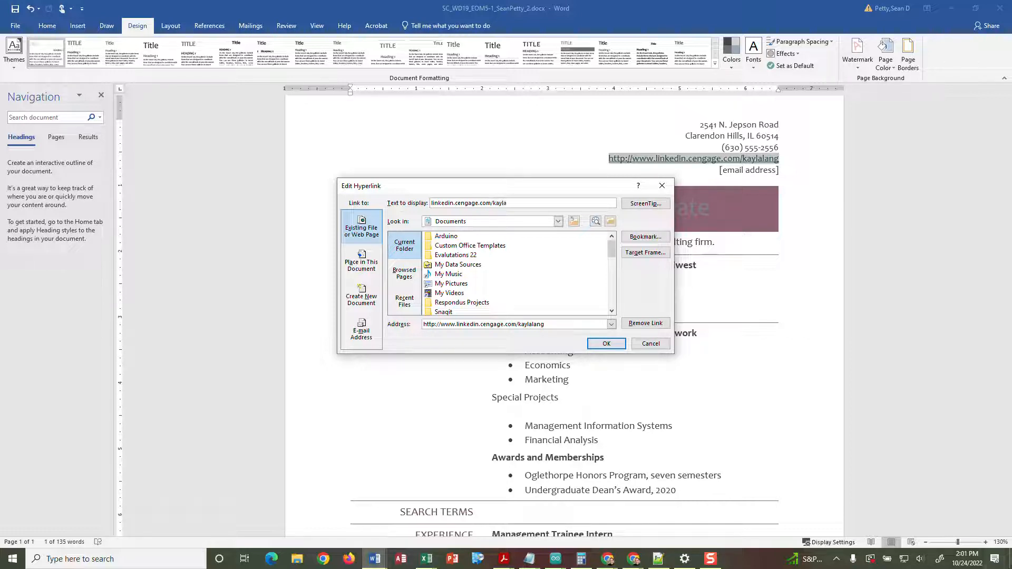
{"action": "type", "text": "lang"}
{"action": "left_click", "coordinate": [648, 208]}
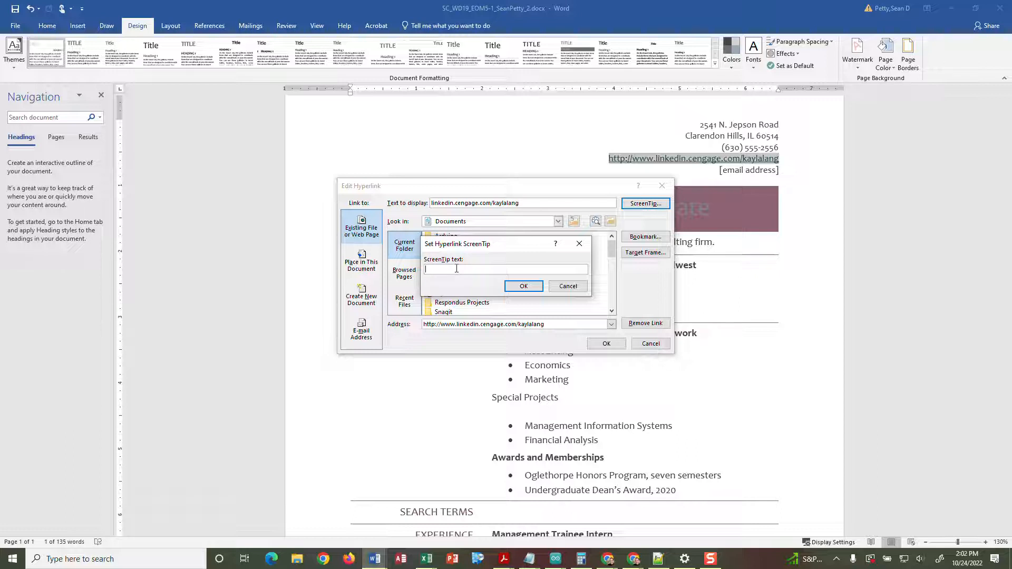
{"action": "type", "text": "LinkedIn page for Kayla Lang"}
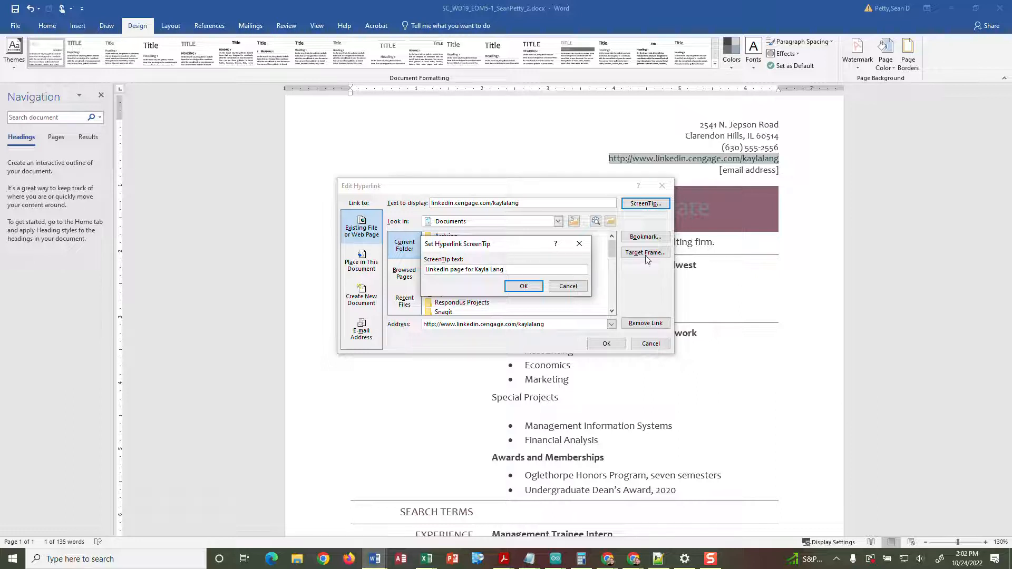
{"action": "left_click", "coordinate": [521, 286]}
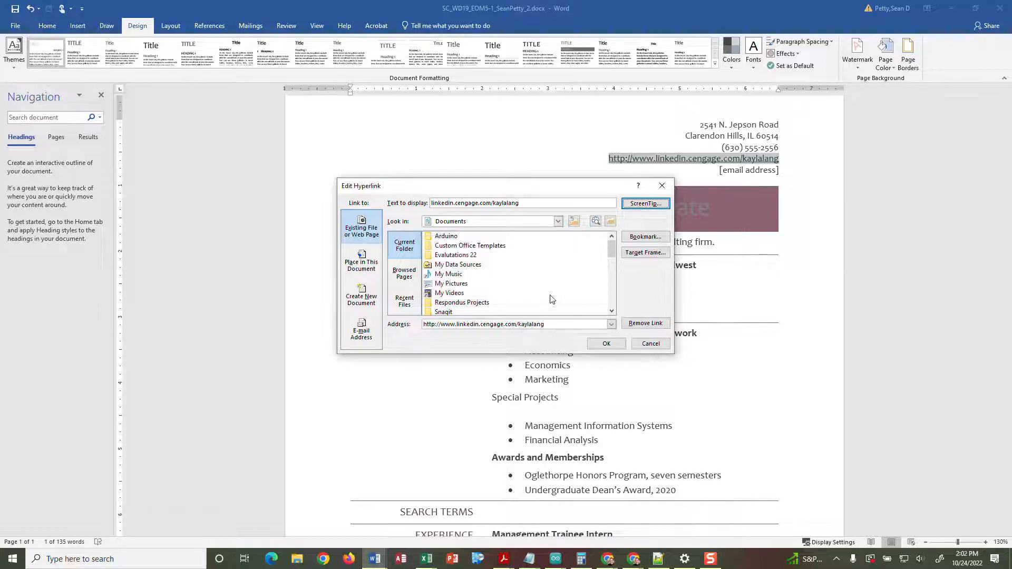
{"action": "left_click", "coordinate": [604, 343]}
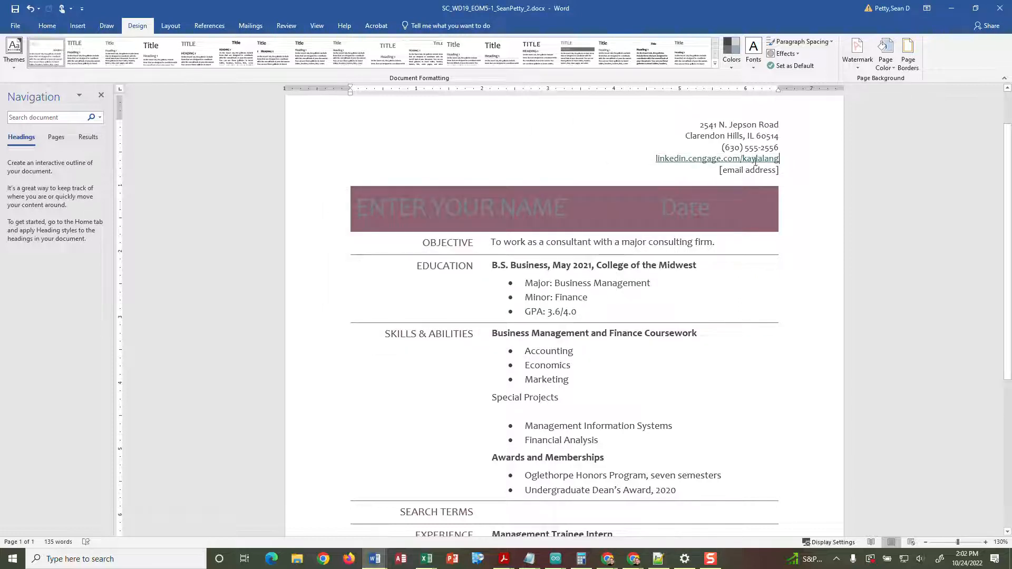
- Replace the email placeholder below the LinkedIn line with the applicant's e-mail address
{"action": "mouse_move", "coordinate": [742, 157]}
{"action": "left_click_drag", "start_coordinate": [778, 174], "coordinate": [719, 171]}
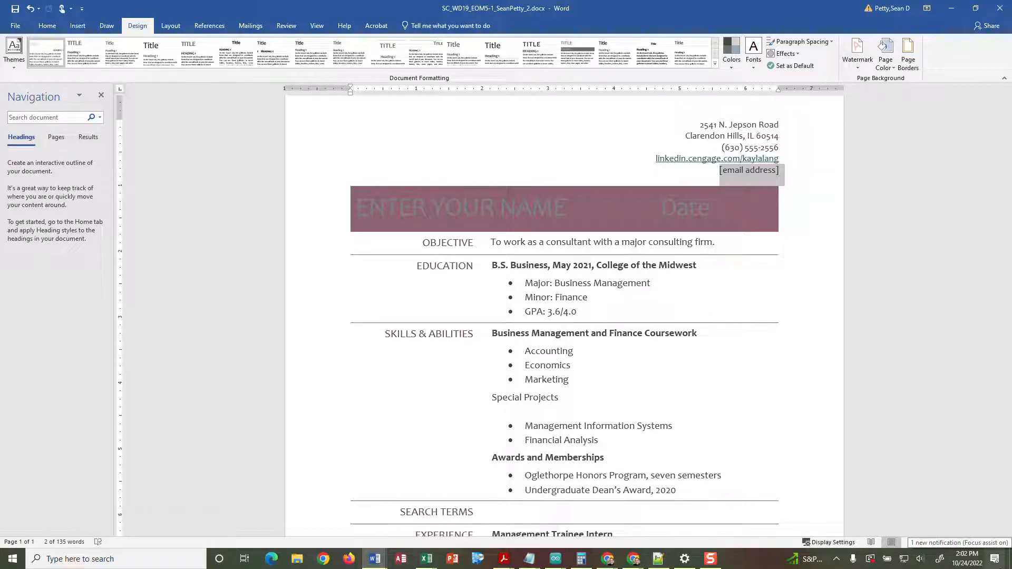
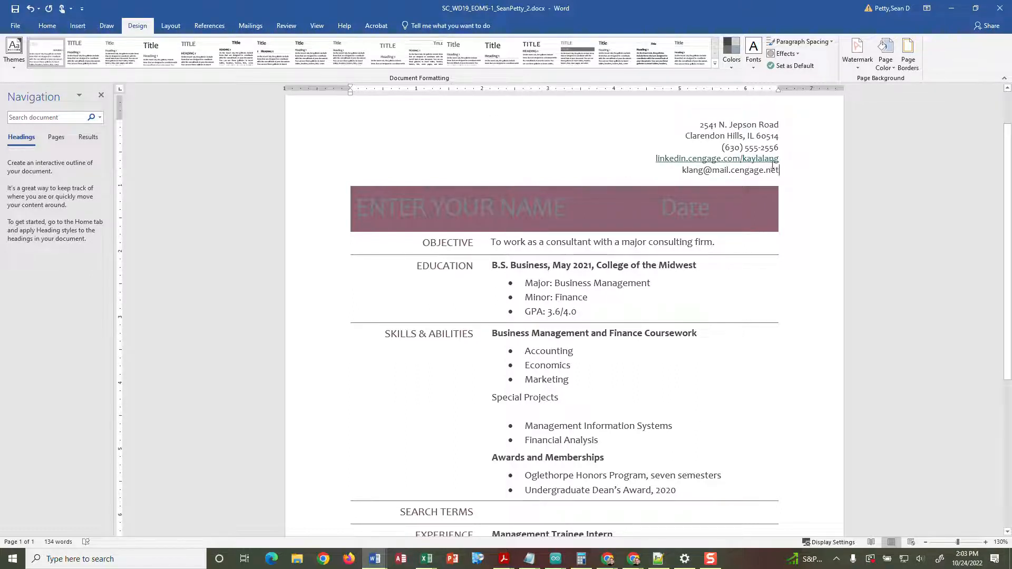
- Link the typed address as an E-mail Address hyperlink pointing to the applicant's e-mail
{"action": "left_click_drag", "start_coordinate": [780, 170], "coordinate": [686, 175]}
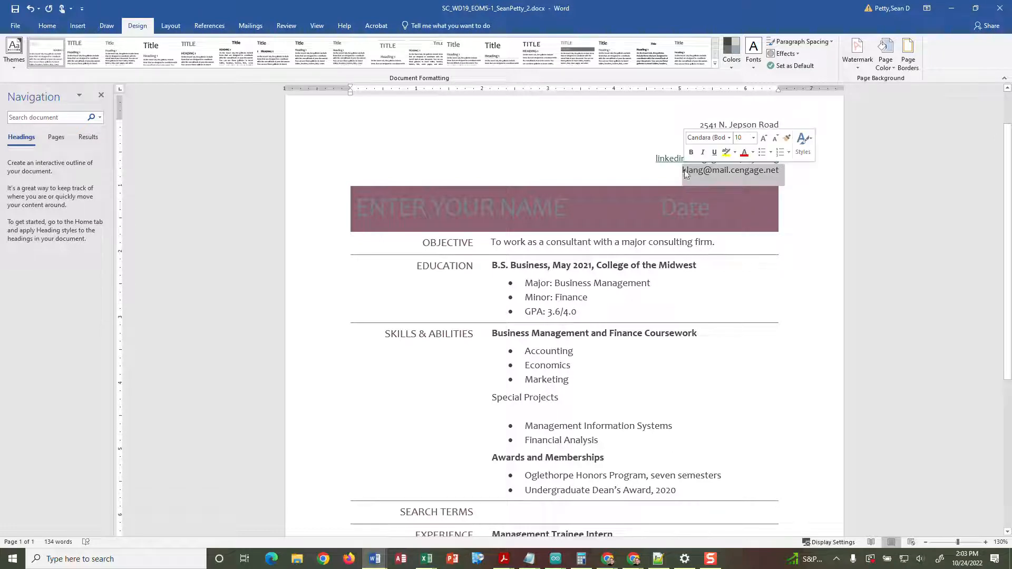
{"action": "right_click", "coordinate": [692, 172]}
{"action": "left_click", "coordinate": [677, 176]}
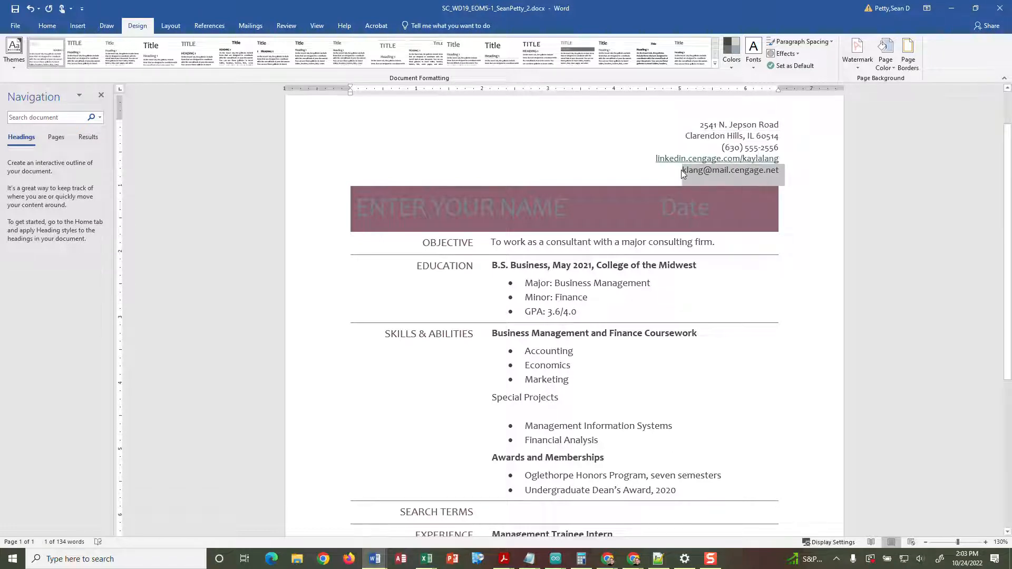
{"action": "left_click", "coordinate": [683, 171]}
{"action": "left_click_drag", "start_coordinate": [684, 170], "coordinate": [774, 173]}
{"action": "right_click", "coordinate": [774, 174]}
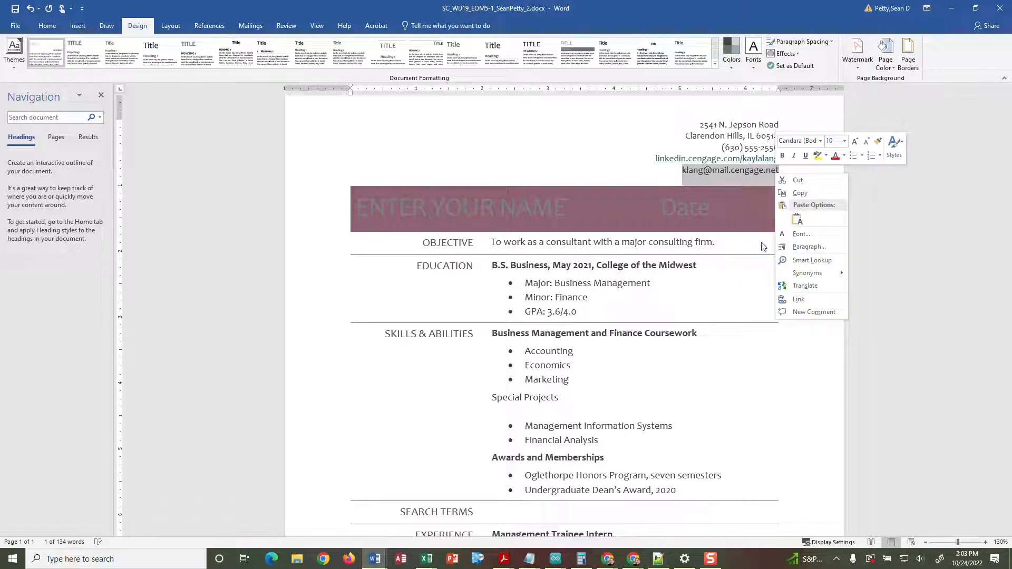
{"action": "left_click", "coordinate": [798, 299]}
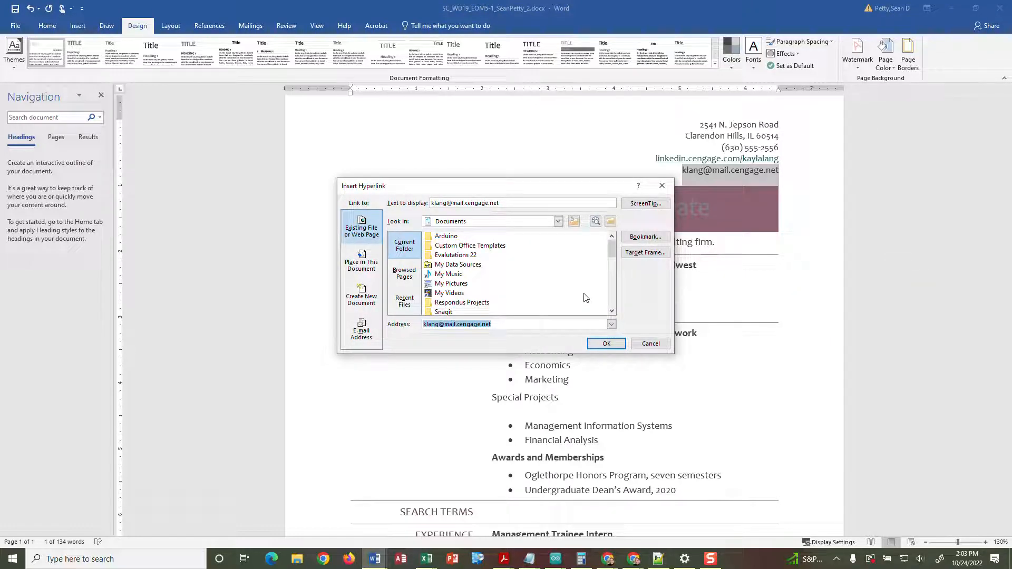
{"action": "left_click", "coordinate": [368, 335]}
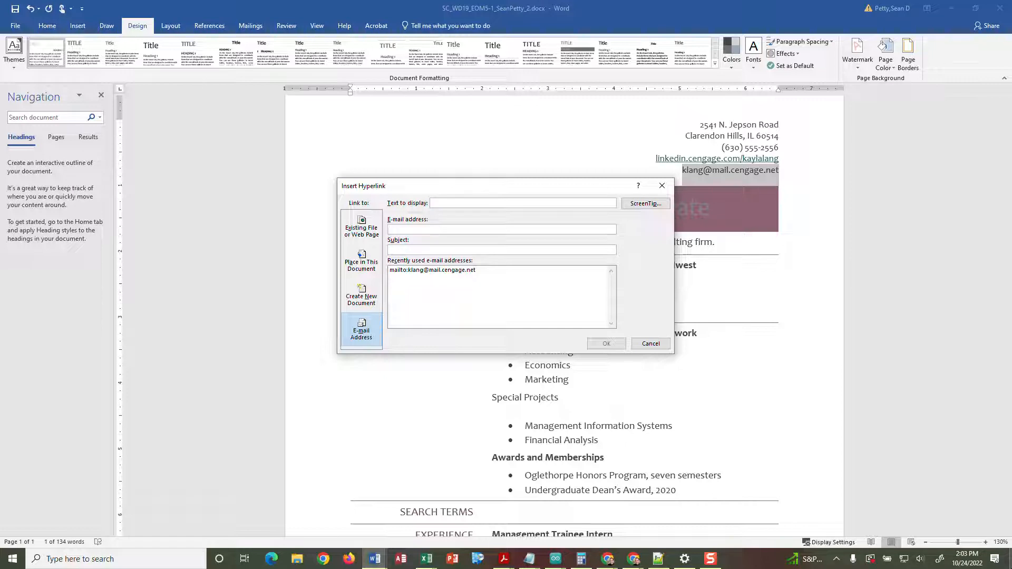
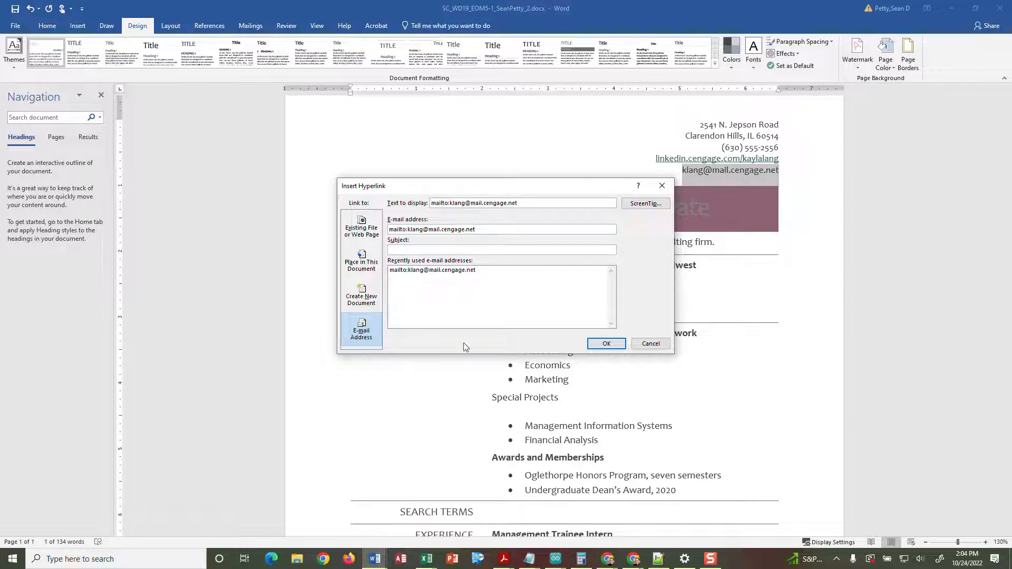
{"action": "left_click", "coordinate": [604, 346]}
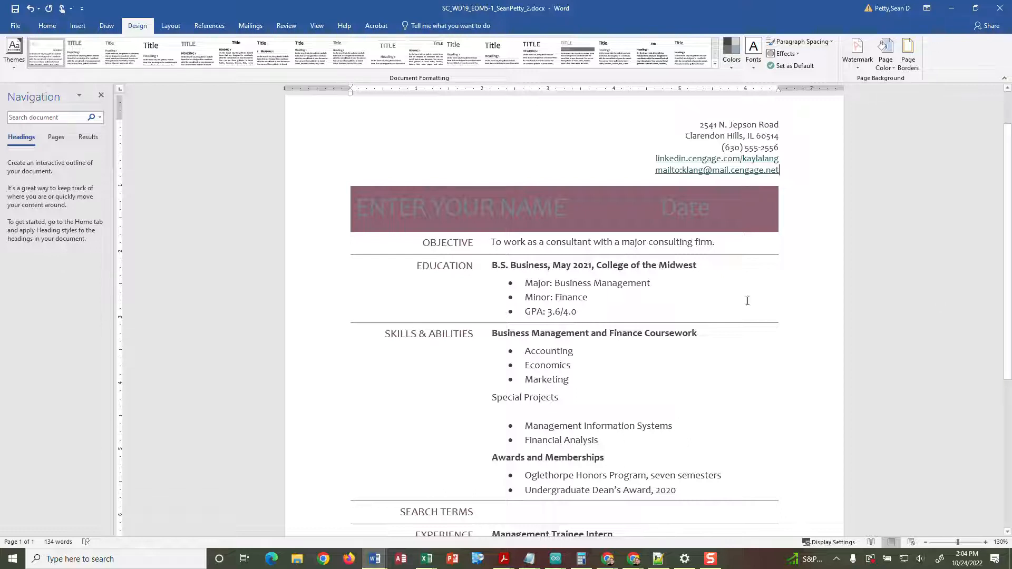
- Replace the banner's ENTER YOUR NAME placeholder with the applicant's full name
{"action": "left_click", "coordinate": [395, 211]}
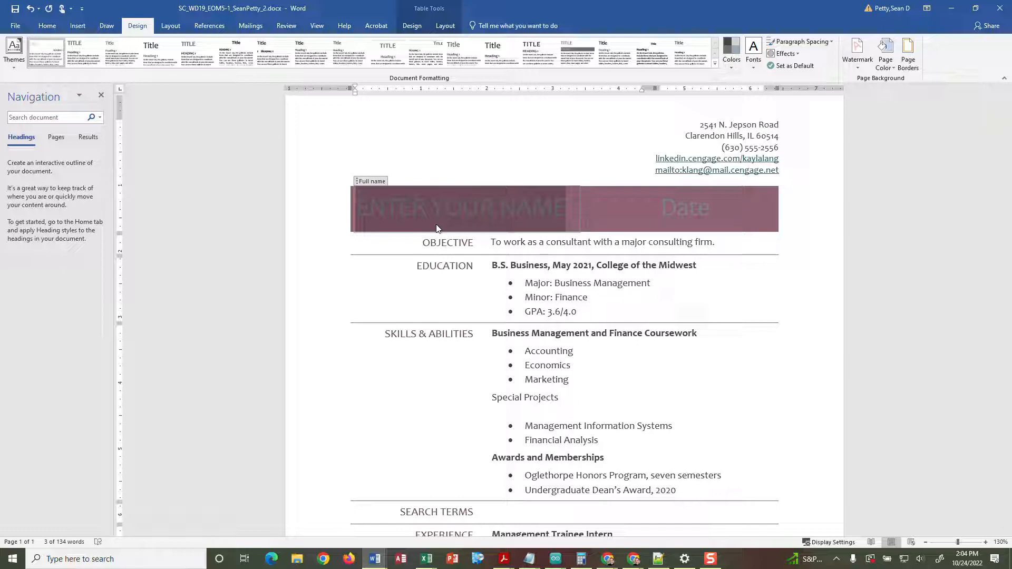
{"action": "type", "text": "Kay"}
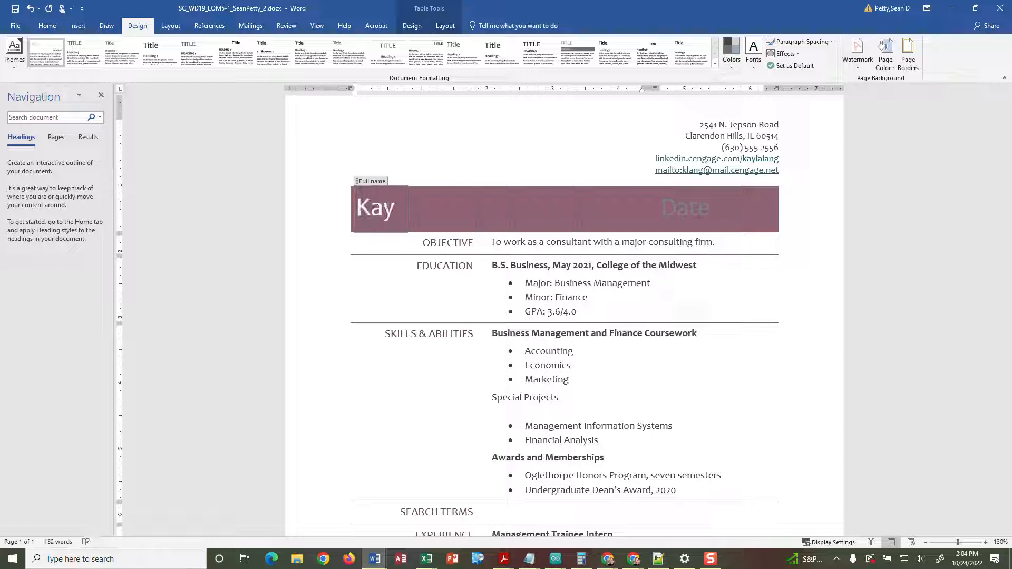
{"action": "type", "text": "la Lang"}
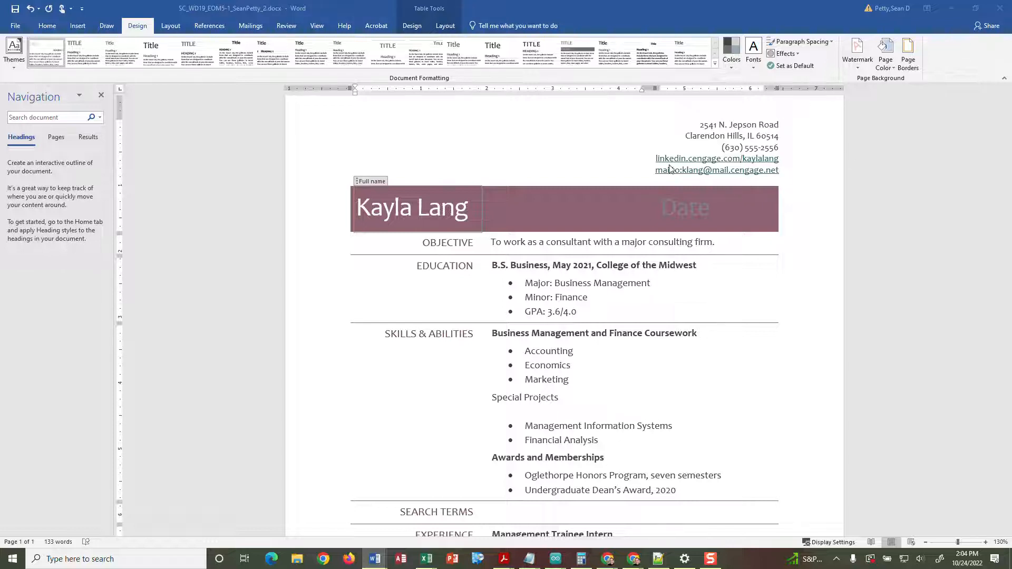
- Remove the Date content control from the name banner
{"action": "left_click", "coordinate": [668, 206]}
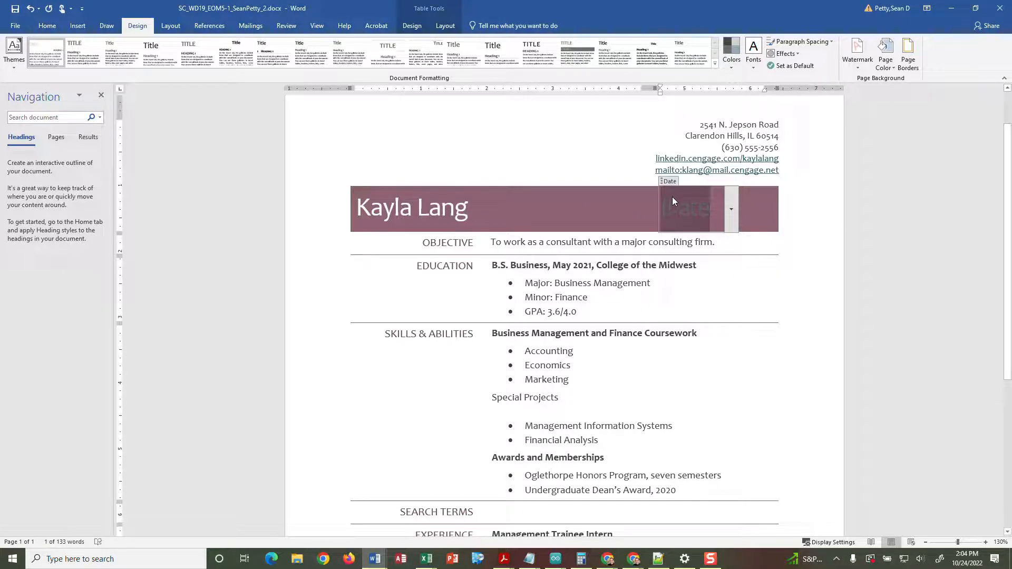
{"action": "left_click", "coordinate": [730, 210]}
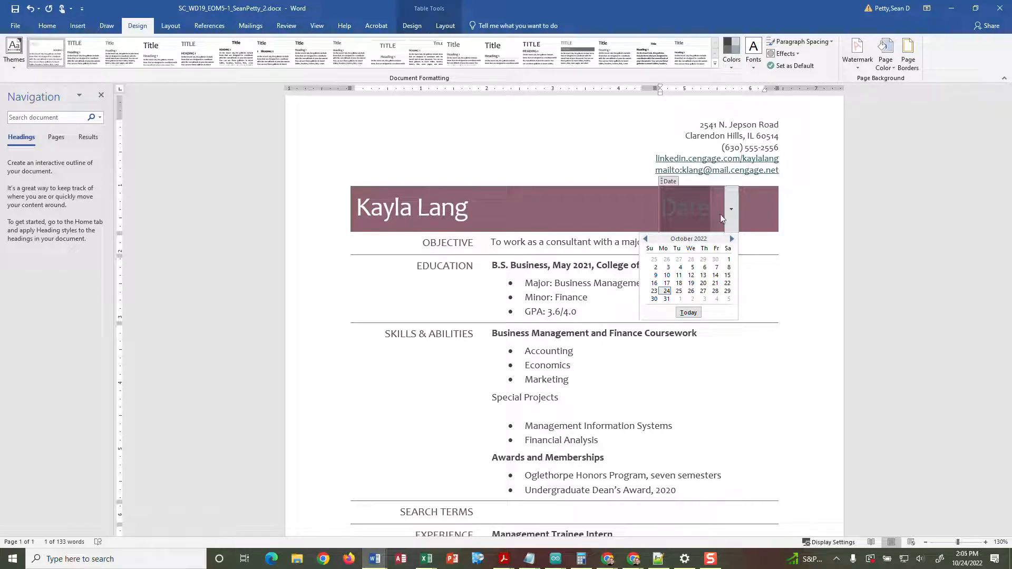
{"action": "left_click", "coordinate": [668, 183]}
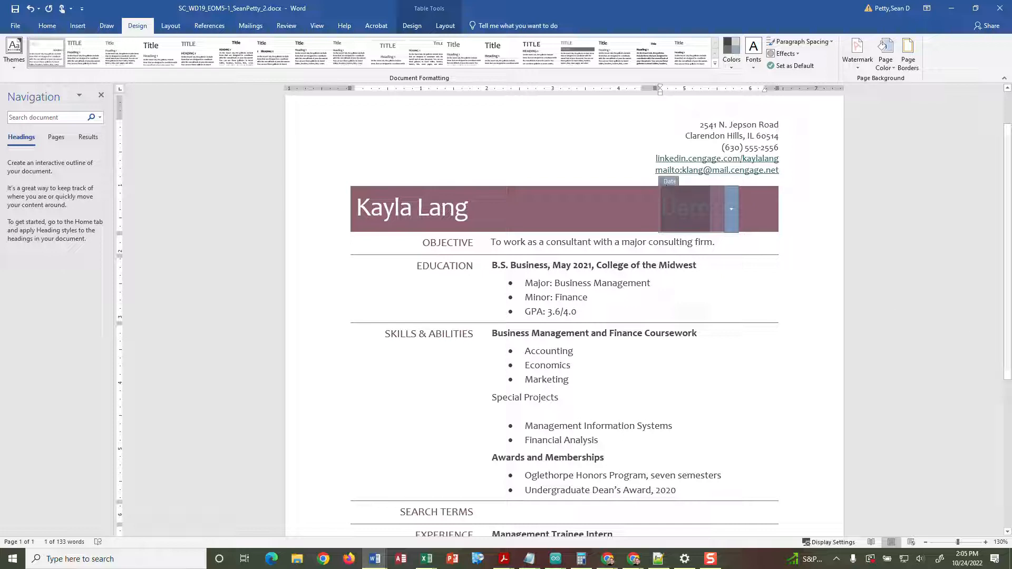
{"action": "left_click", "coordinate": [674, 197]}
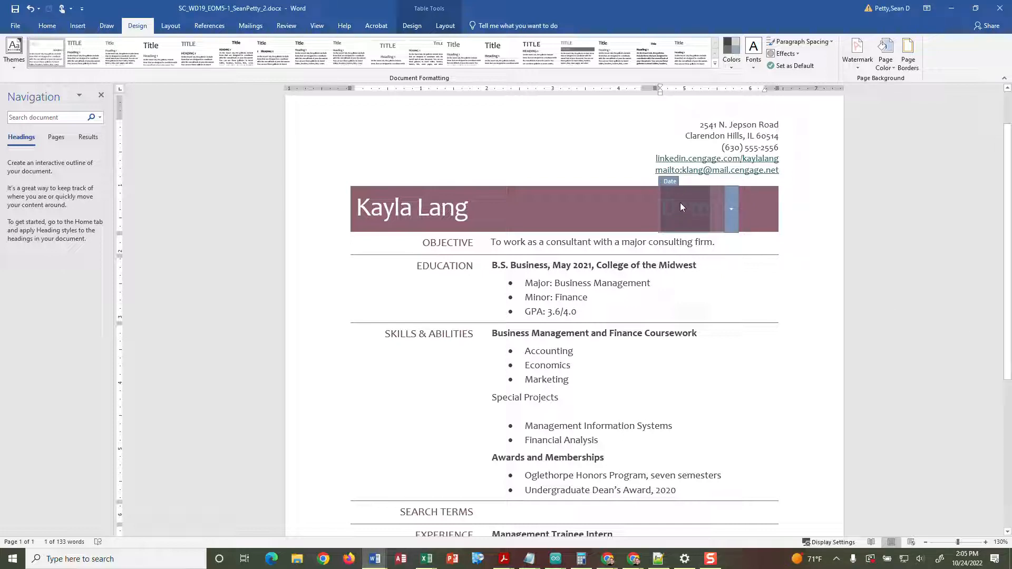
{"action": "right_click", "coordinate": [676, 207]}
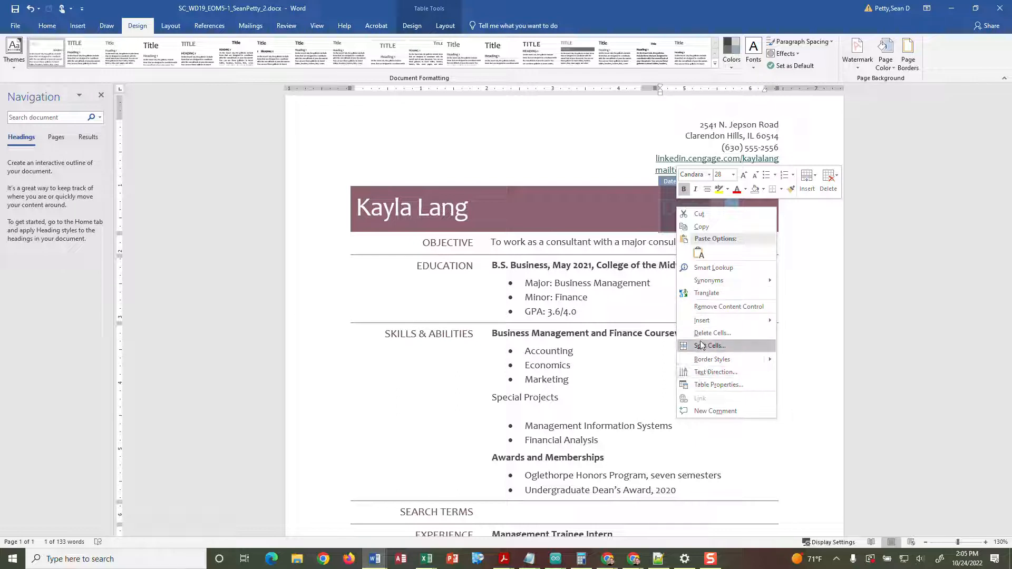
{"action": "left_click", "coordinate": [712, 308]}
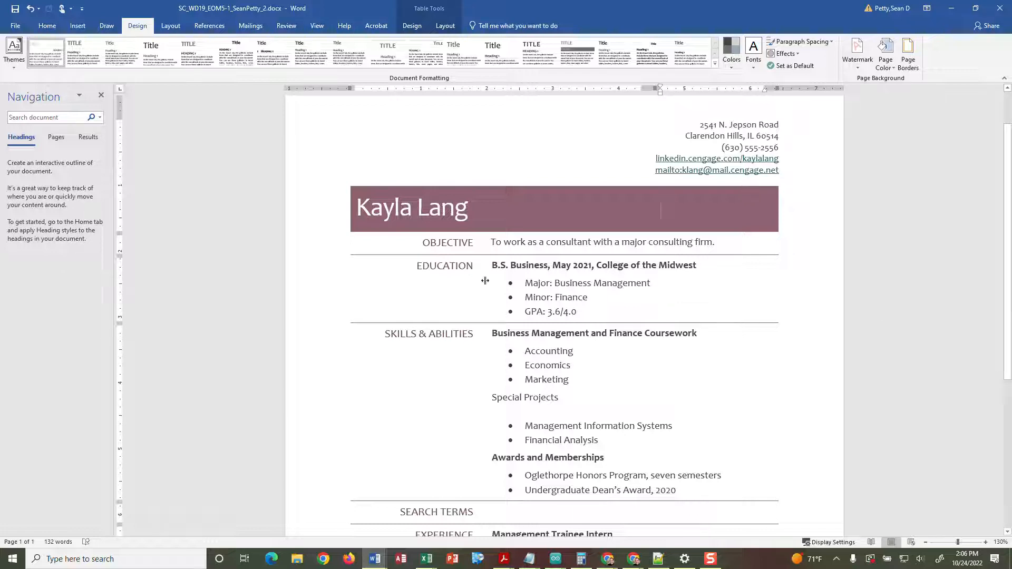
- Create a style named ListHead from the Business Management and Finance Coursework heading
{"action": "left_click", "coordinate": [50, 26]}
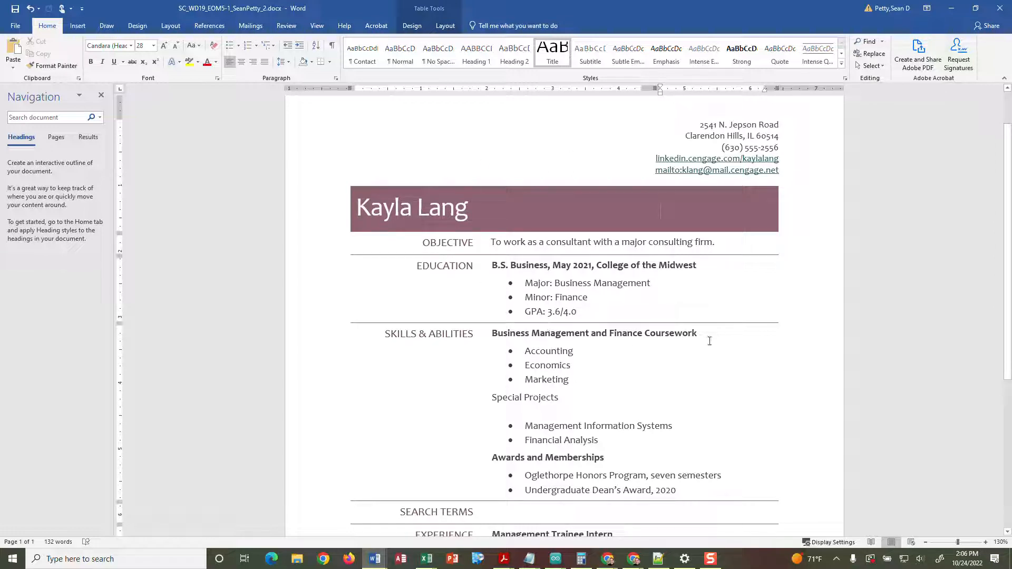
{"action": "left_click_drag", "start_coordinate": [701, 336], "coordinate": [512, 337]}
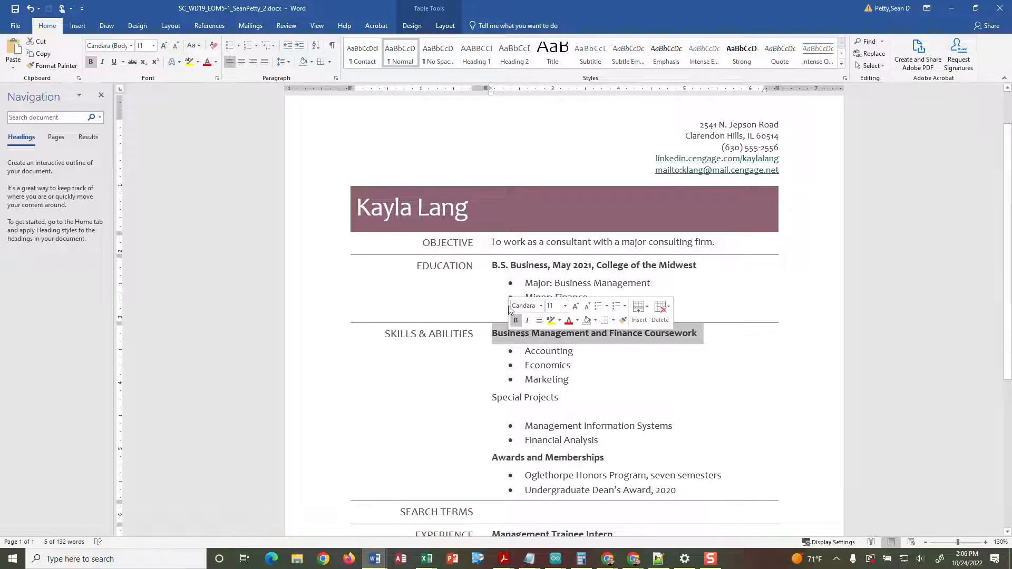
{"action": "left_click", "coordinate": [842, 64]}
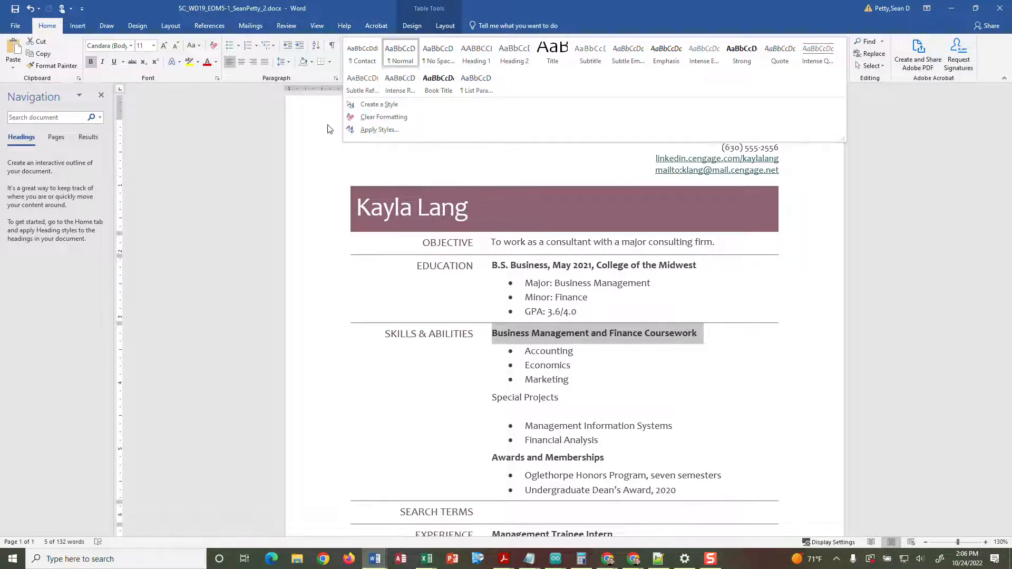
{"action": "left_click", "coordinate": [387, 103]}
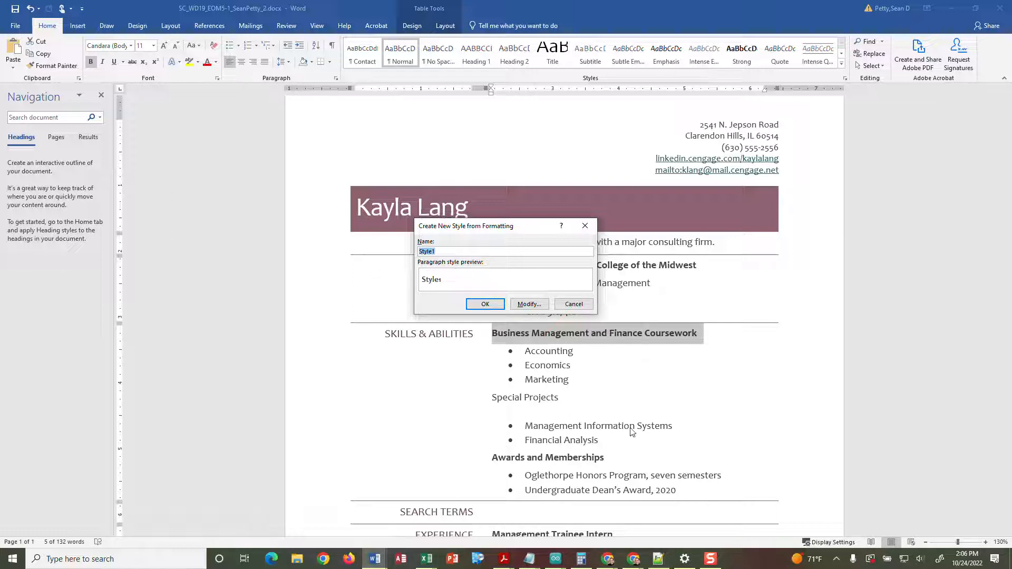
{"action": "type", "text": "ListHae"}
{"action": "key", "text": "BackSpace"}
{"action": "key", "text": "BackSpace"}
{"action": "left_click", "coordinate": [485, 304]}
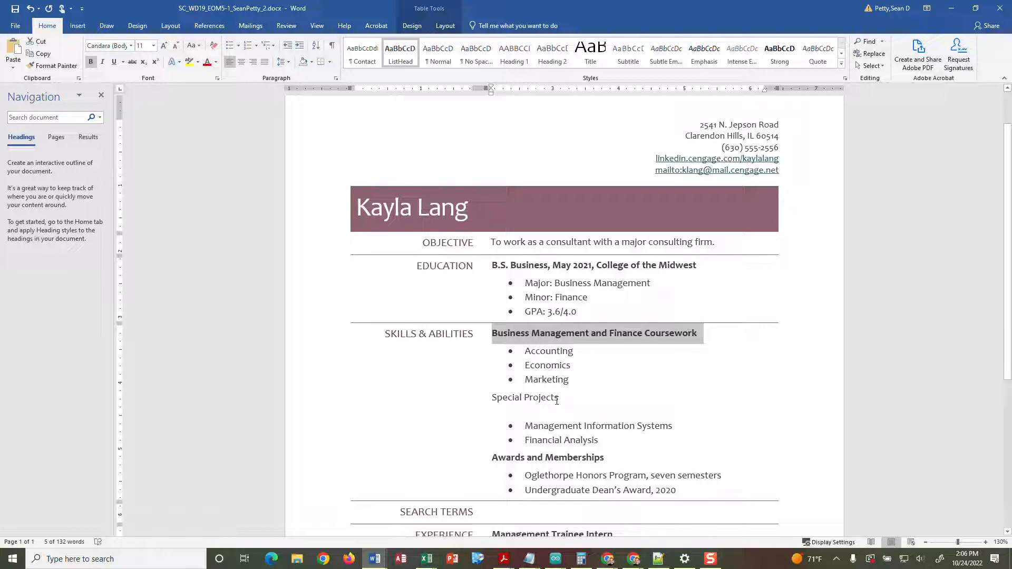
{"action": "triple_click", "coordinate": [557, 402]}
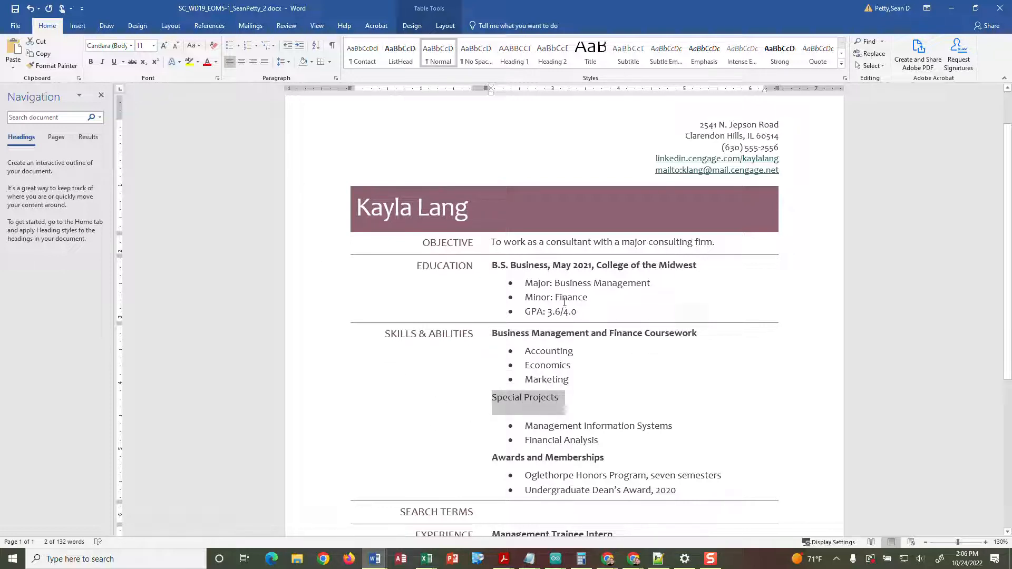
{"action": "left_click", "coordinate": [401, 59]}
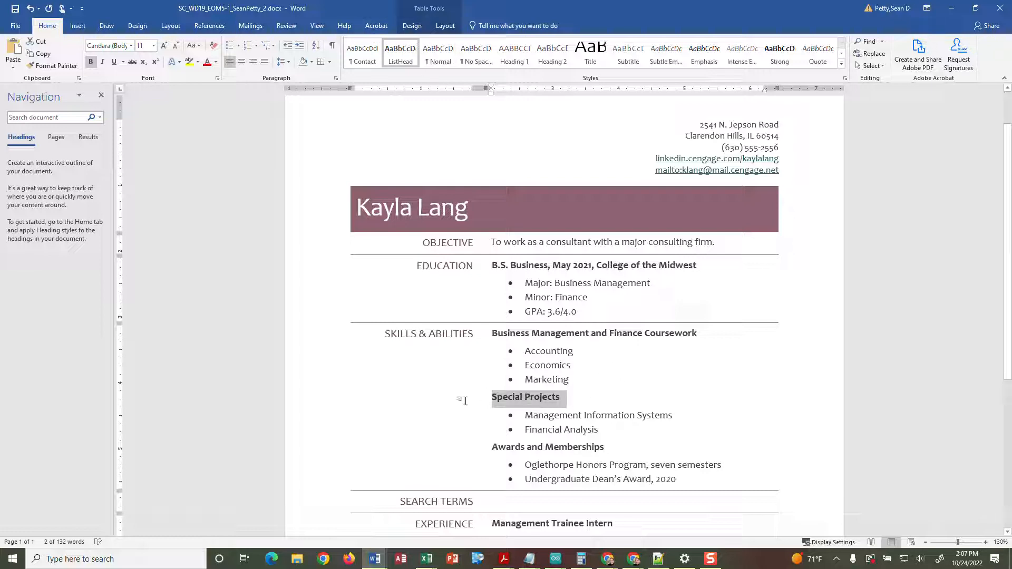
{"action": "scroll", "coordinate": [630, 397], "scroll_direction": "down", "scroll_amount": 3}
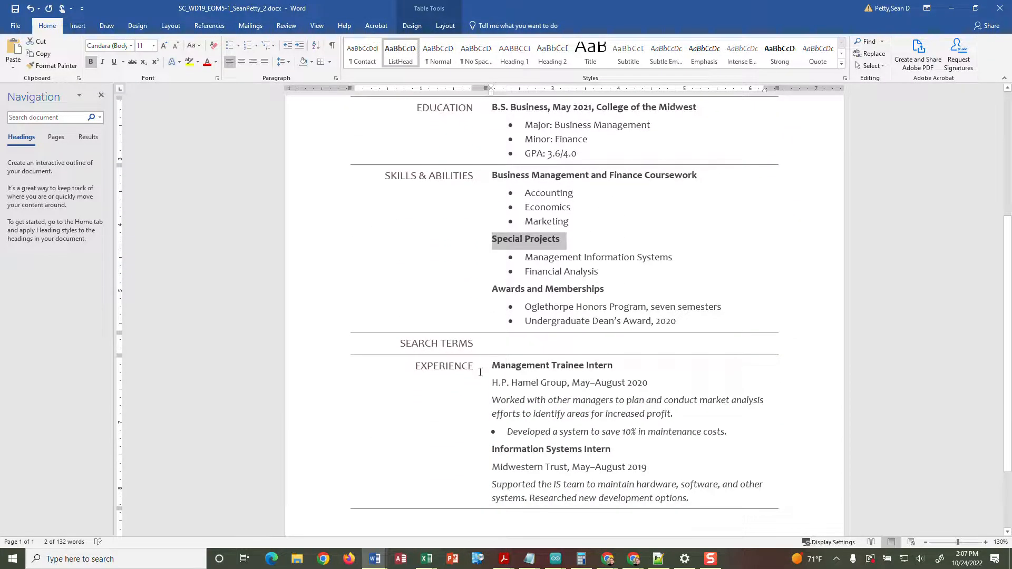
{"action": "scroll", "coordinate": [480, 372], "scroll_direction": "up", "scroll_amount": 1}
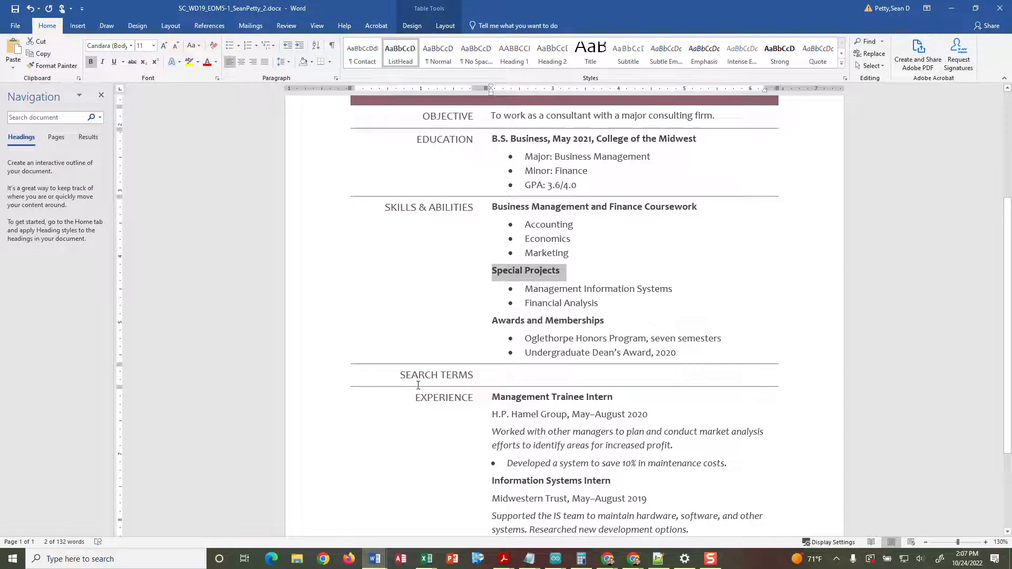
{"action": "scroll", "coordinate": [400, 376], "scroll_direction": "up", "scroll_amount": 2}
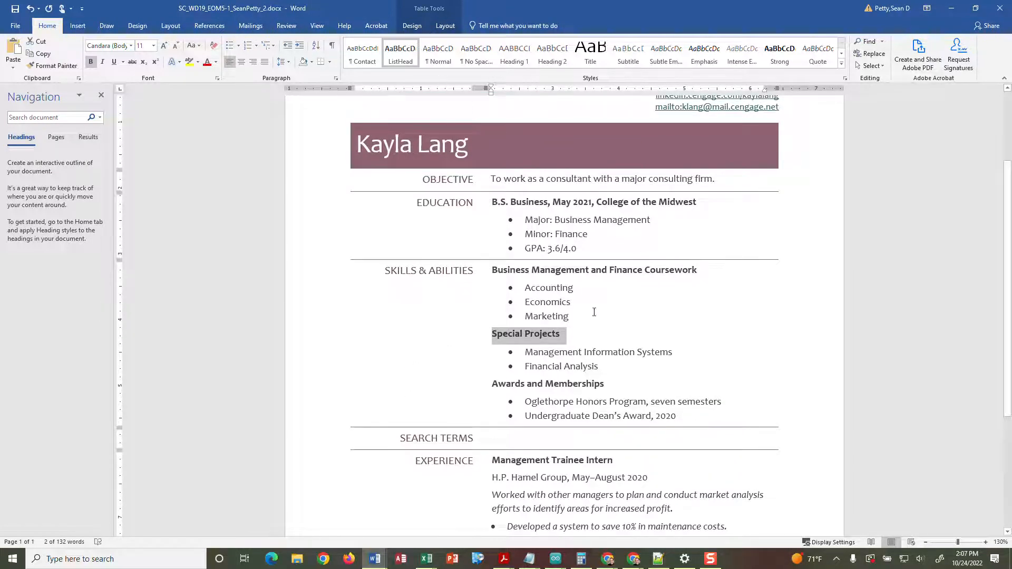
{"action": "scroll", "coordinate": [594, 312], "scroll_direction": "down", "scroll_amount": 4}
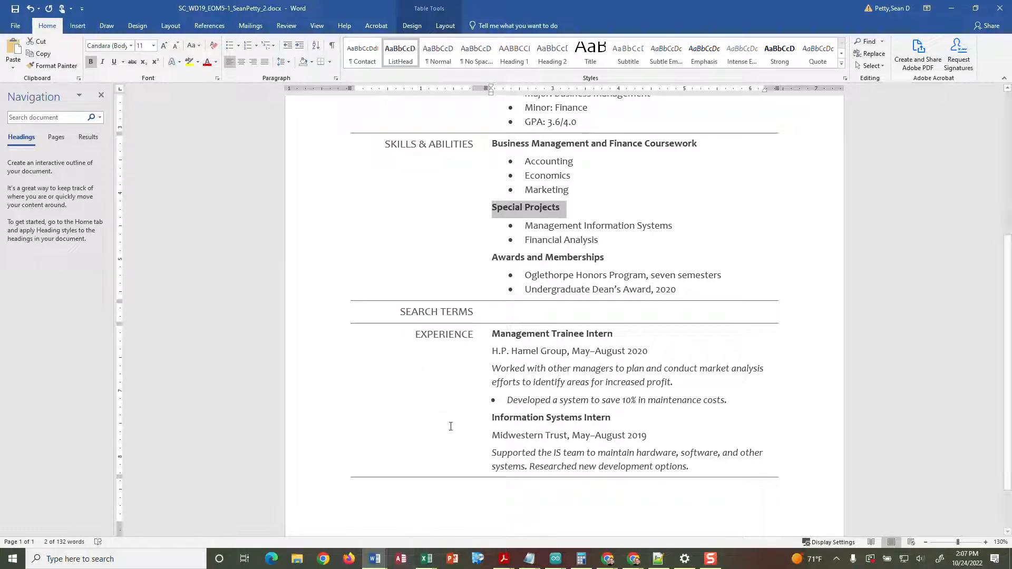
- Select the SEARCH TERMS row, trying a cut and then undoing it
{"action": "left_click", "coordinate": [394, 312]}
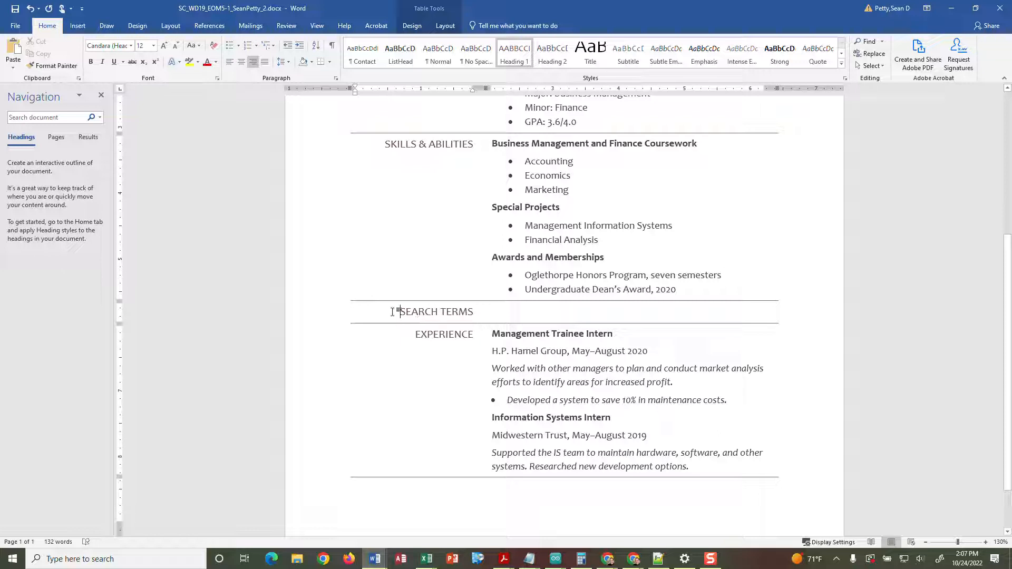
{"action": "left_click_drag", "start_coordinate": [395, 311], "coordinate": [553, 310]}
{"action": "right_click", "coordinate": [446, 312]}
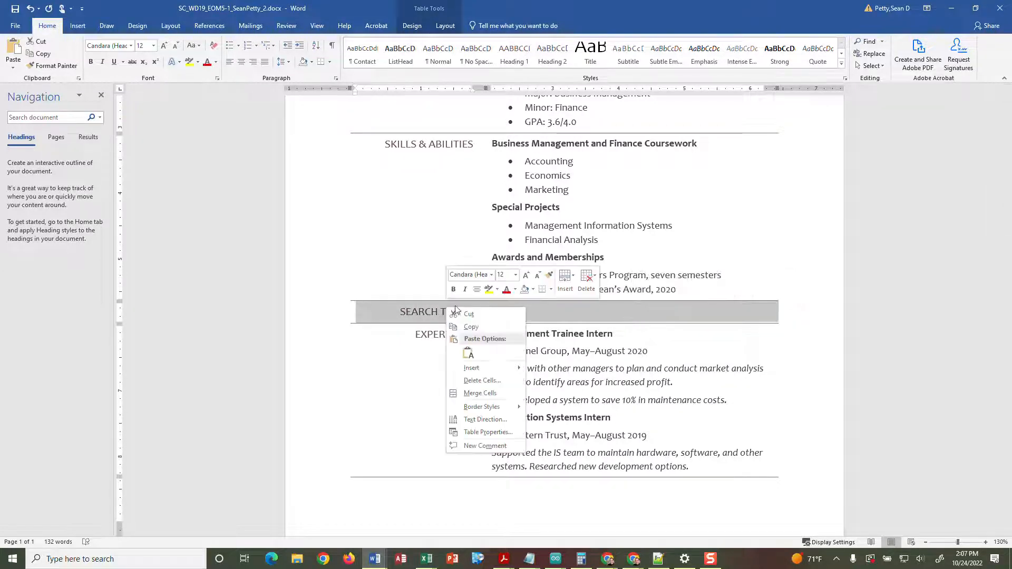
{"action": "left_click", "coordinate": [466, 315]}
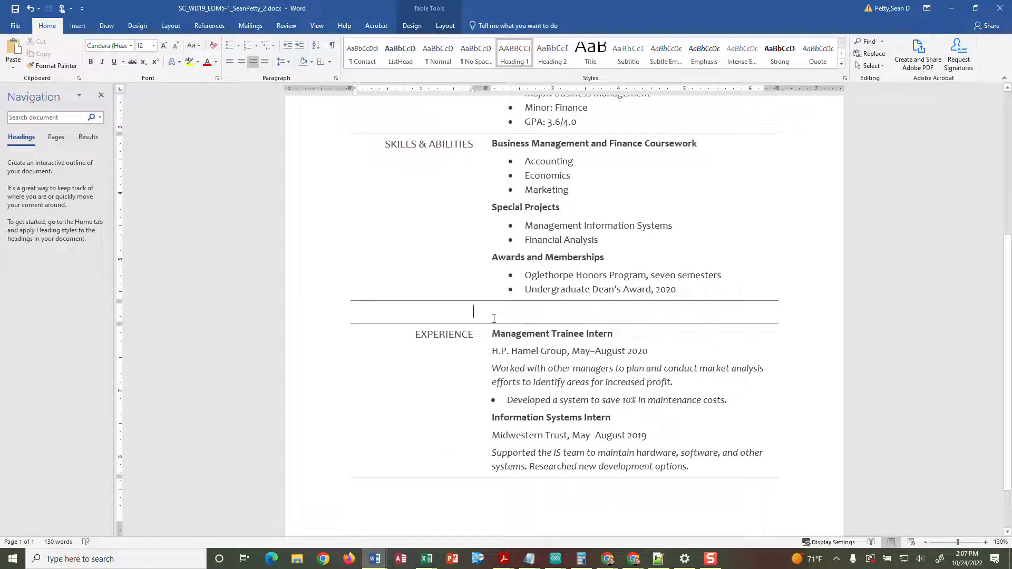
{"action": "key", "text": "ctrl+z"}
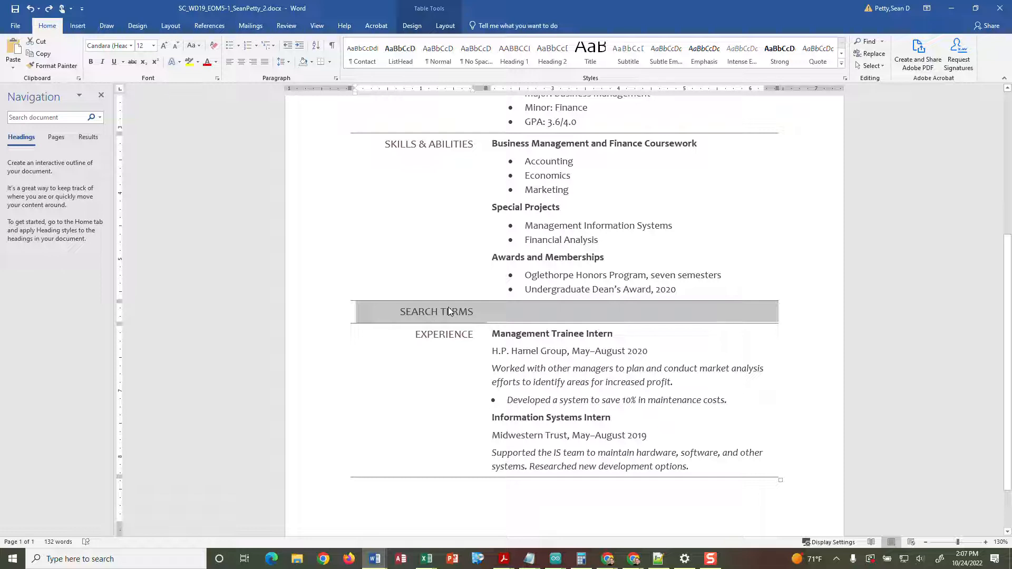
- Move the SEARCH TERMS row below EXPERIENCE with Alt+Shift+Down, leaving it last
{"action": "key", "text": "alt+shift+Down"}
{"action": "key", "text": "alt+shift+Up"}
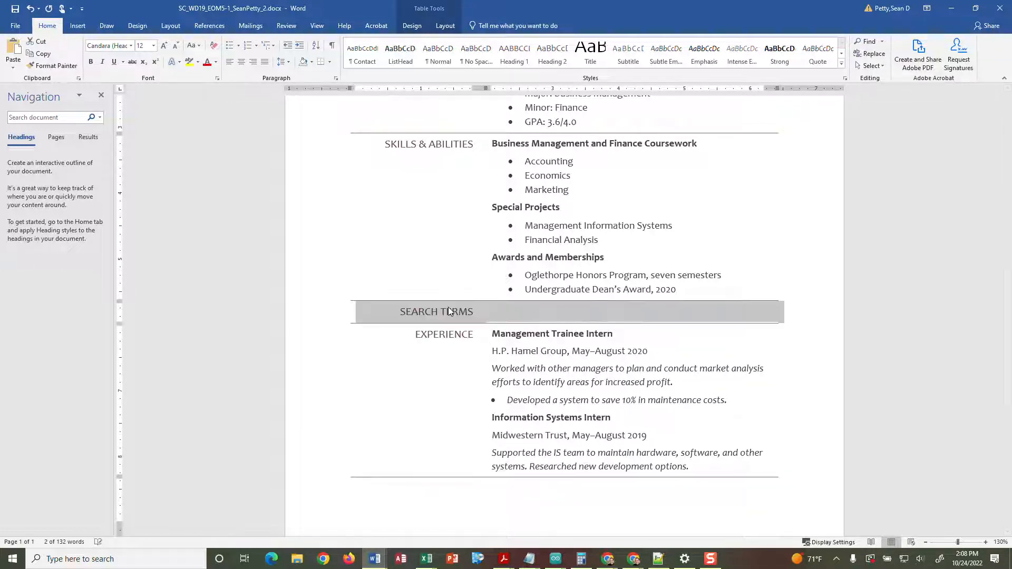
{"action": "key", "text": "alt+shift+Down"}
{"action": "key", "text": "alt+shift+Up"}
{"action": "key", "text": "alt+shift+Down"}
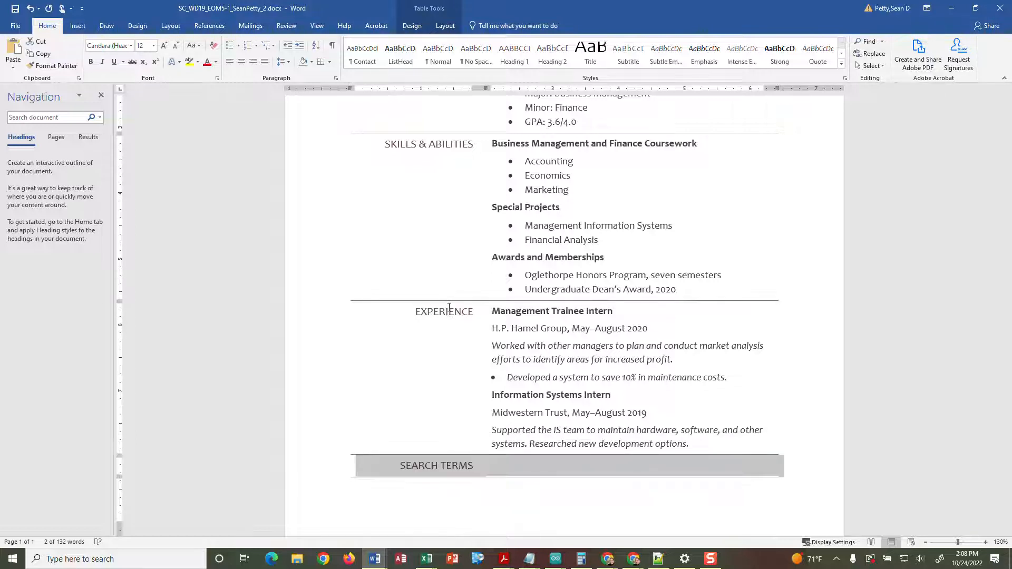
{"action": "key", "text": "alt+shift+Up"}
{"action": "key", "text": "alt+shift+Down"}
{"action": "key", "text": "alt+shift+Up"}
{"action": "key", "text": "alt+shift+Down"}
{"action": "key", "text": "alt+shift+Up"}
{"action": "key", "text": "alt+shift+Down"}
{"action": "key", "text": "alt+shift+Up"}
{"action": "key", "text": "alt+shift+Down"}
{"action": "key", "text": "alt+shift+Up"}
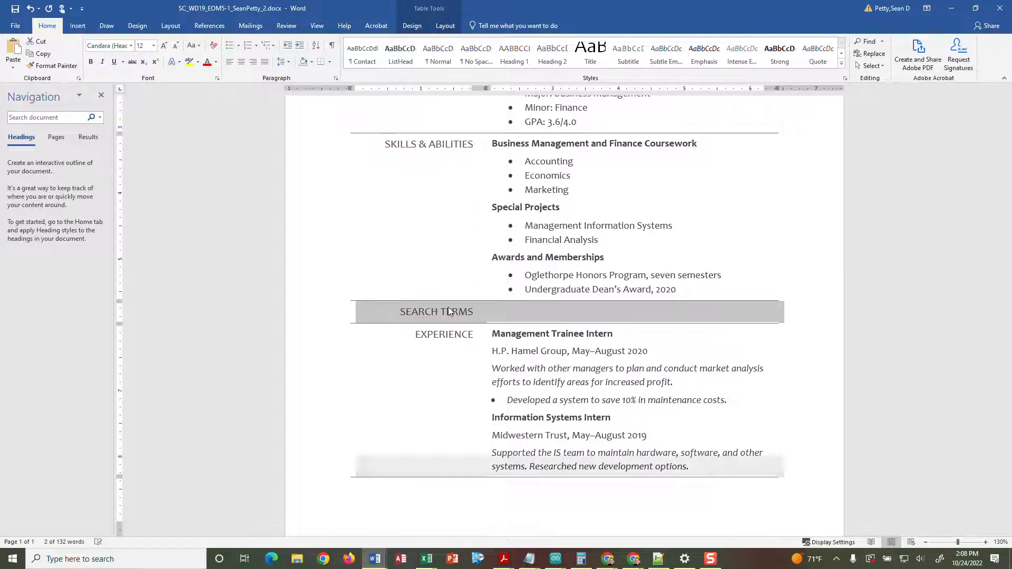
{"action": "key", "text": "alt+shift+Down"}
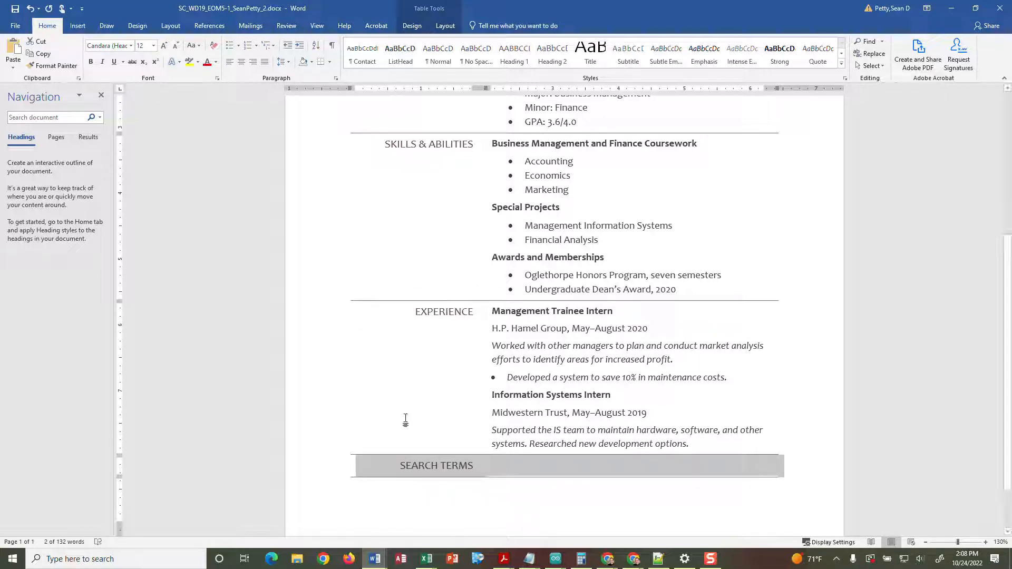
{"action": "left_click", "coordinate": [452, 469]}
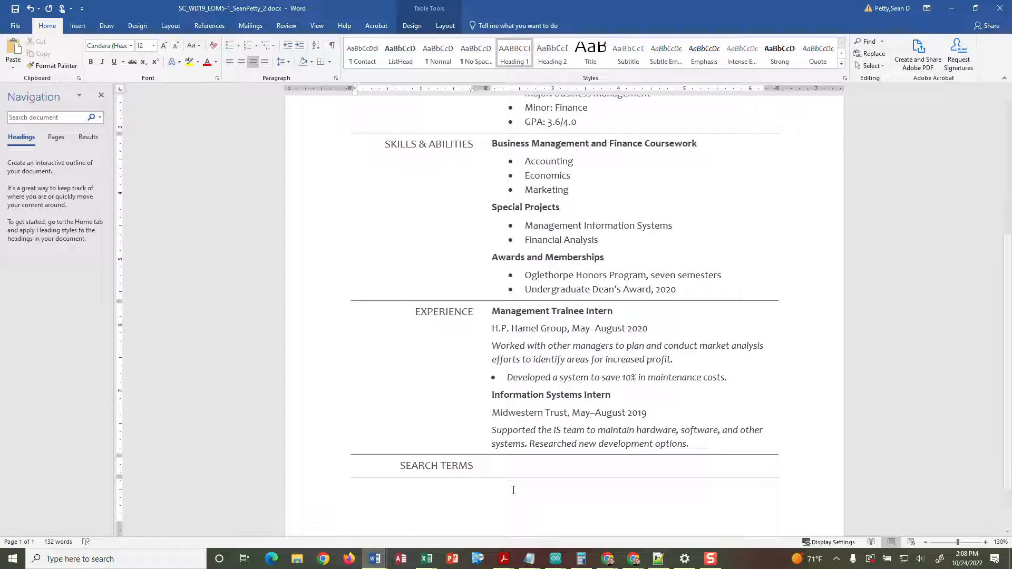
- Open Define New Bullet for the 'Developed a system…' maintenance-costs bullet line
{"action": "left_click", "coordinate": [497, 377]}
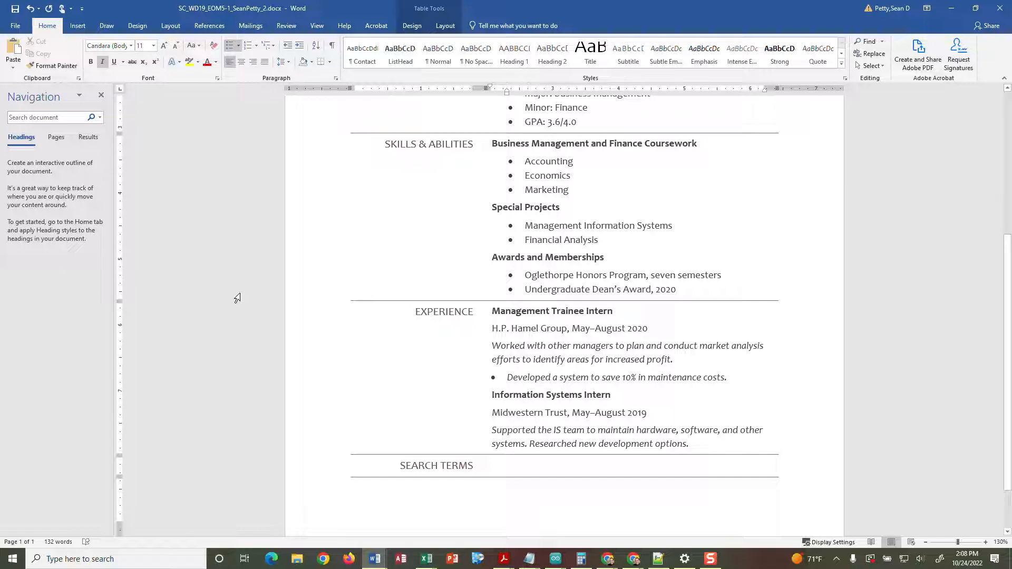
{"action": "left_click", "coordinate": [412, 26]}
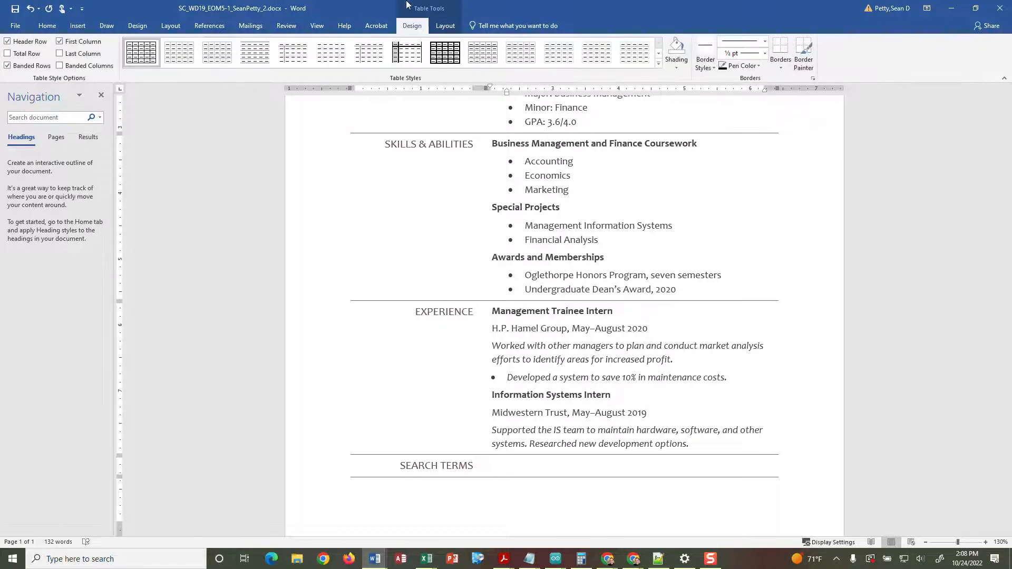
{"action": "left_click", "coordinate": [46, 26]}
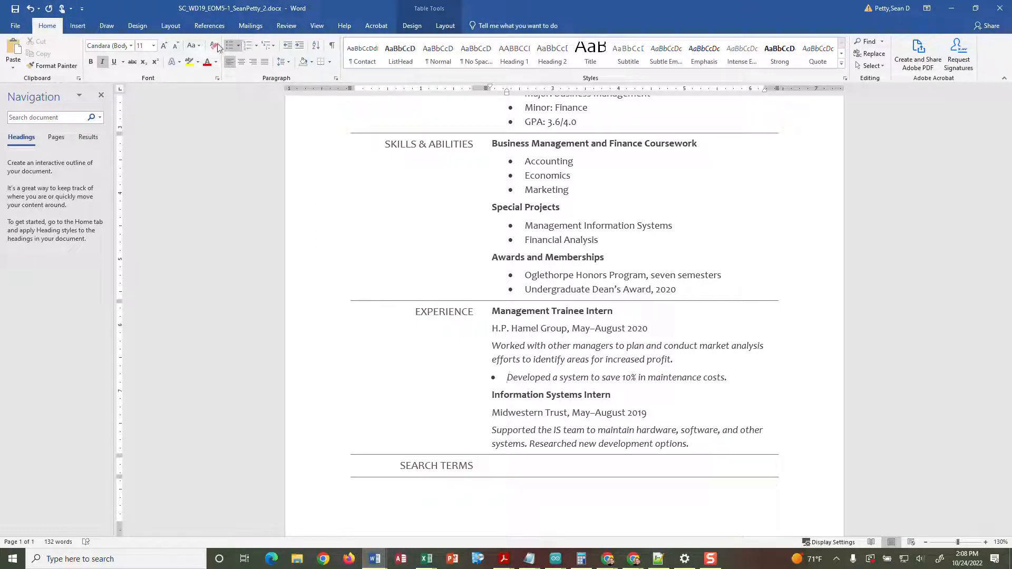
{"action": "left_click", "coordinate": [239, 46]}
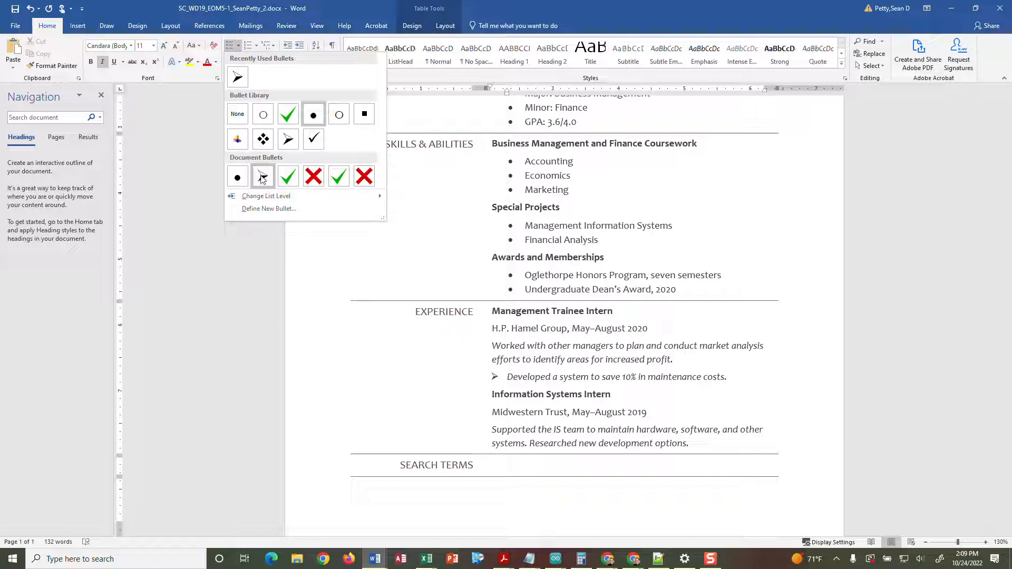
{"action": "mouse_move", "coordinate": [295, 198]}
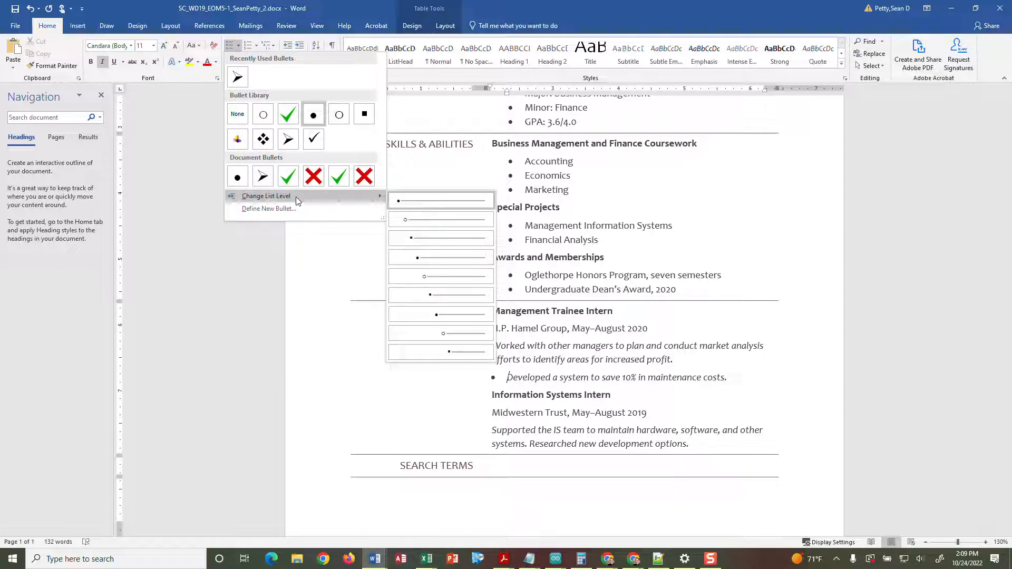
{"action": "left_click", "coordinate": [244, 209]}
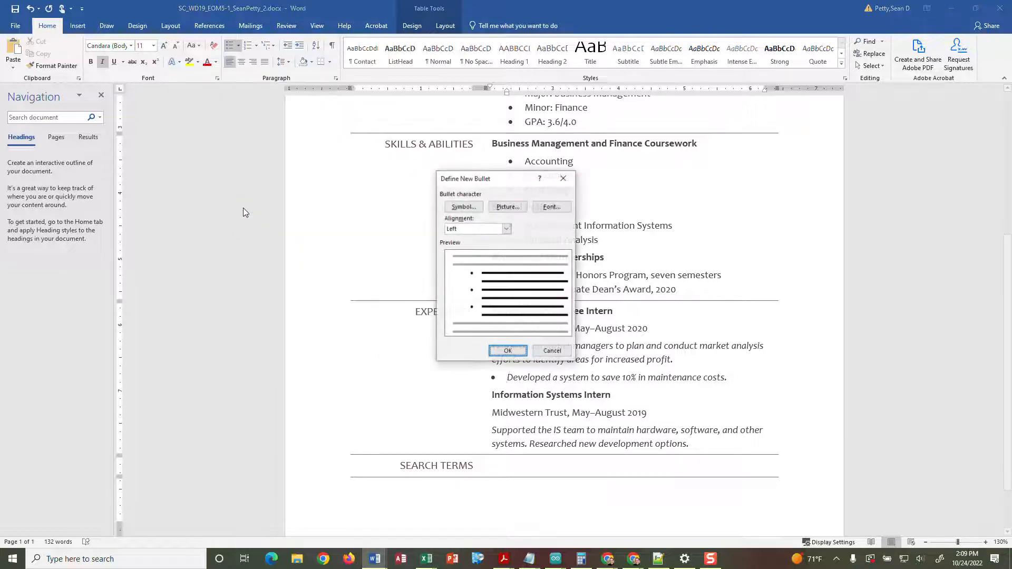
- Give the maintenance-costs line a Wingdings arrowhead bullet, character code 216
{"action": "left_click", "coordinate": [461, 207]}
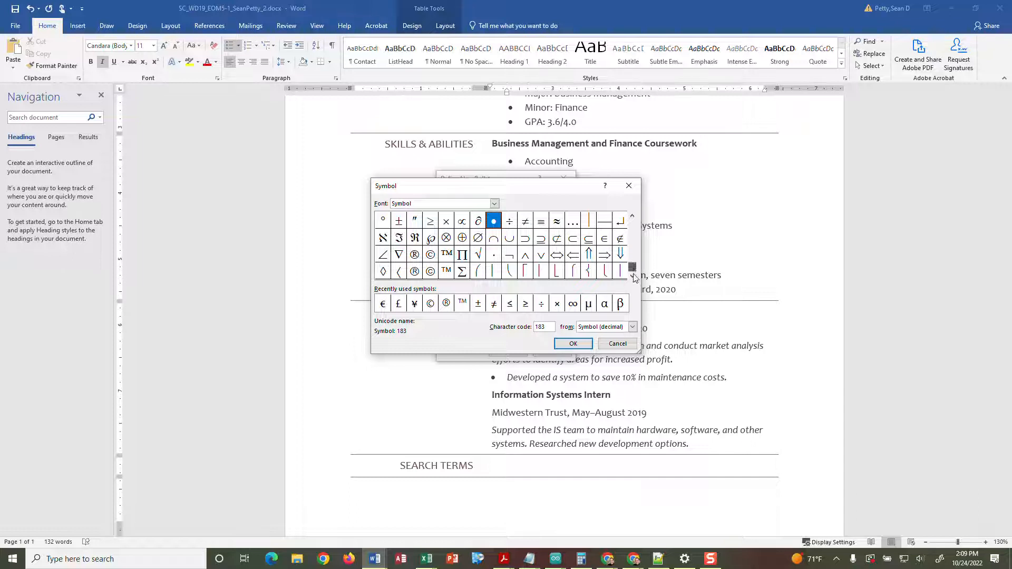
{"action": "scroll", "coordinate": [635, 263], "scroll_direction": "down", "scroll_amount": 1}
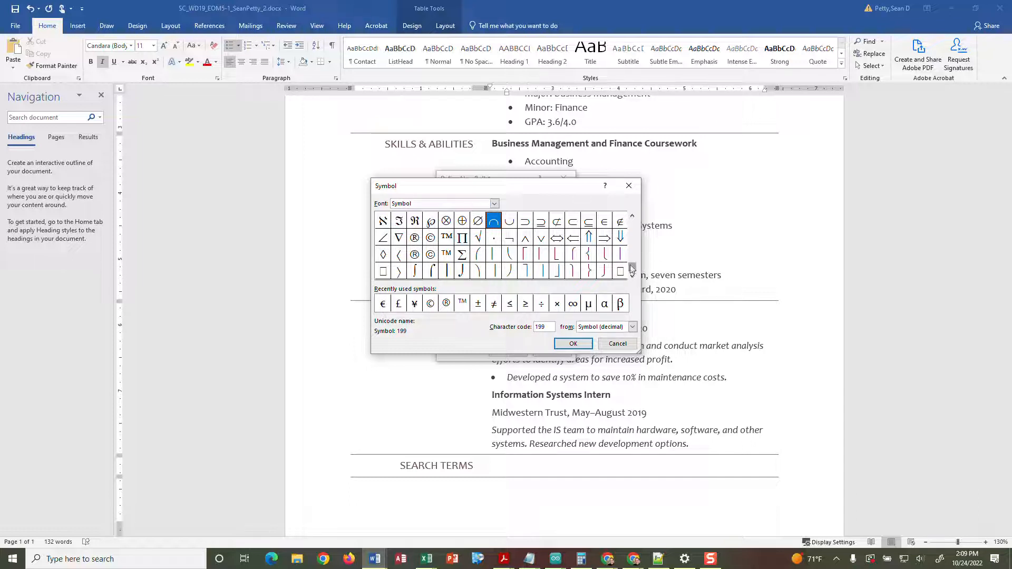
{"action": "left_click_drag", "start_coordinate": [632, 268], "coordinate": [633, 214]}
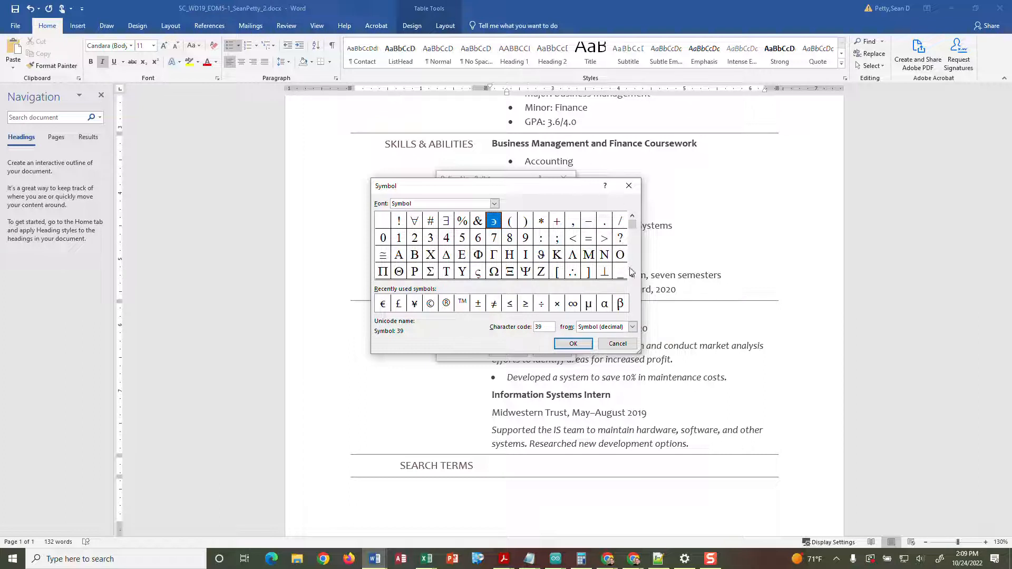
{"action": "scroll", "coordinate": [633, 277], "scroll_direction": "down", "scroll_amount": 5}
{"action": "scroll", "coordinate": [634, 278], "scroll_direction": "down", "scroll_amount": 5}
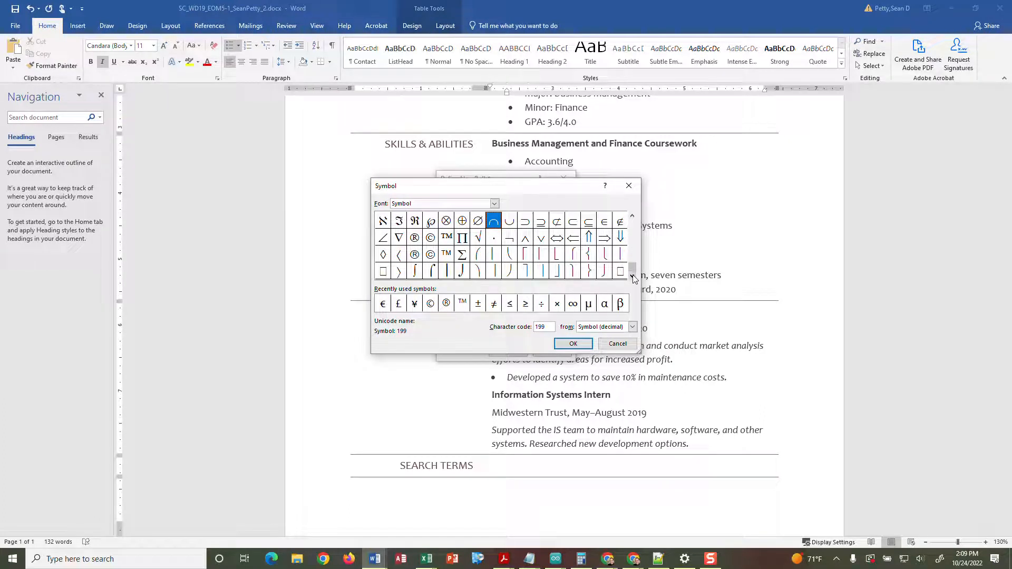
{"action": "left_click", "coordinate": [494, 205]}
{"action": "scroll", "coordinate": [482, 228], "scroll_direction": "down", "scroll_amount": 6}
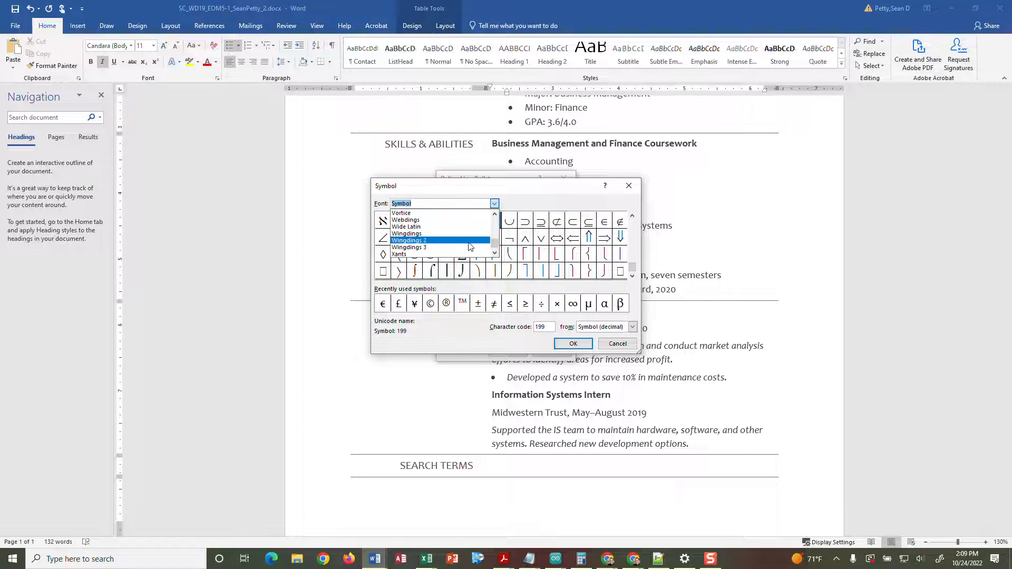
{"action": "left_click", "coordinate": [457, 234]}
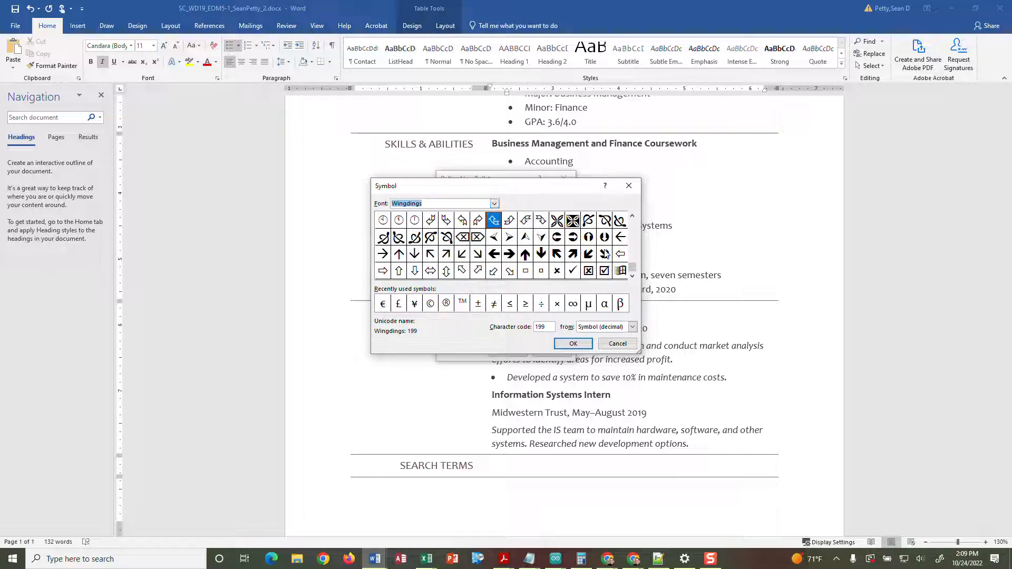
{"action": "left_click", "coordinate": [631, 276]}
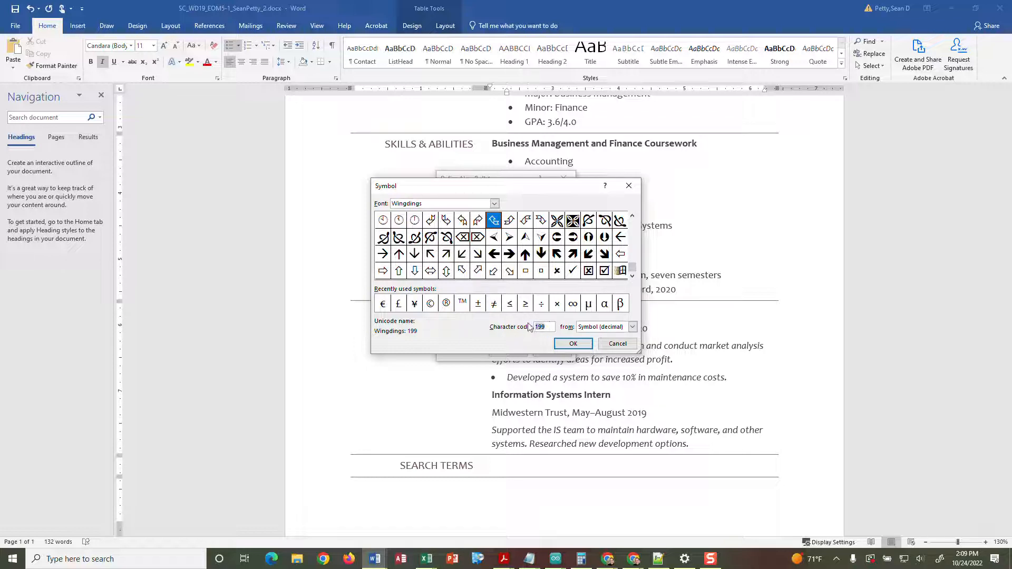
{"action": "left_click", "coordinate": [509, 238]}
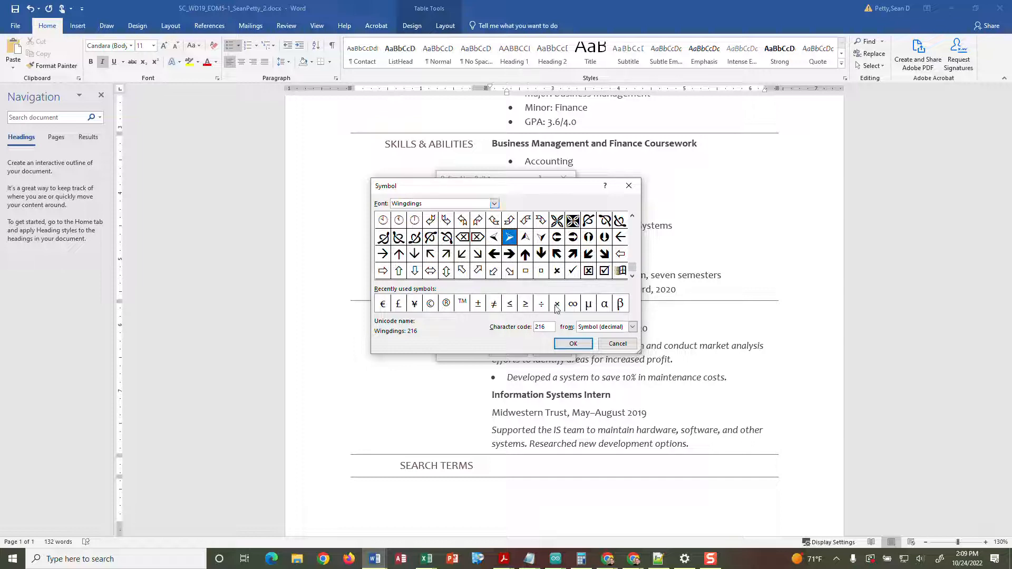
{"action": "left_click", "coordinate": [573, 344]}
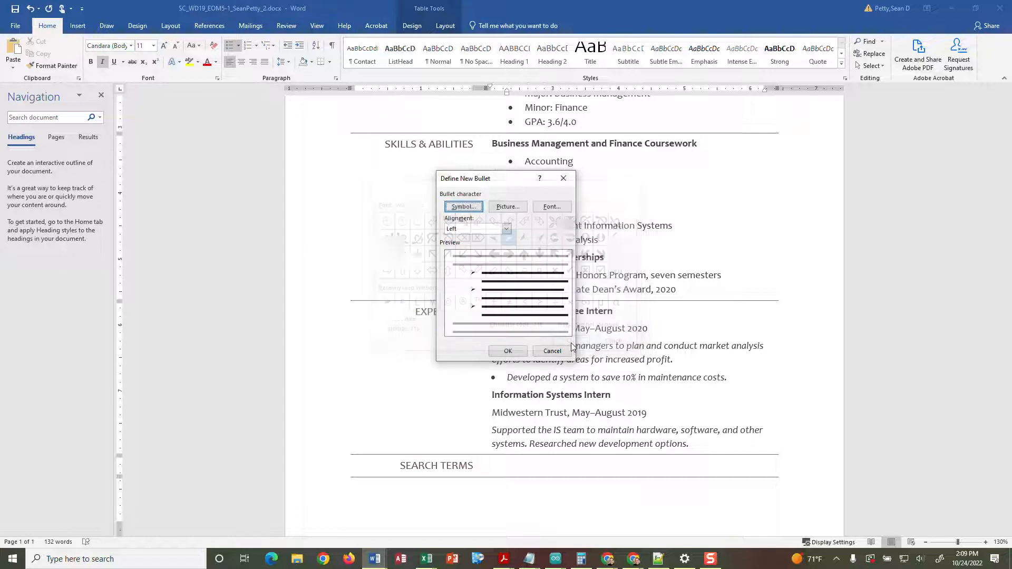
{"action": "left_click", "coordinate": [517, 354]}
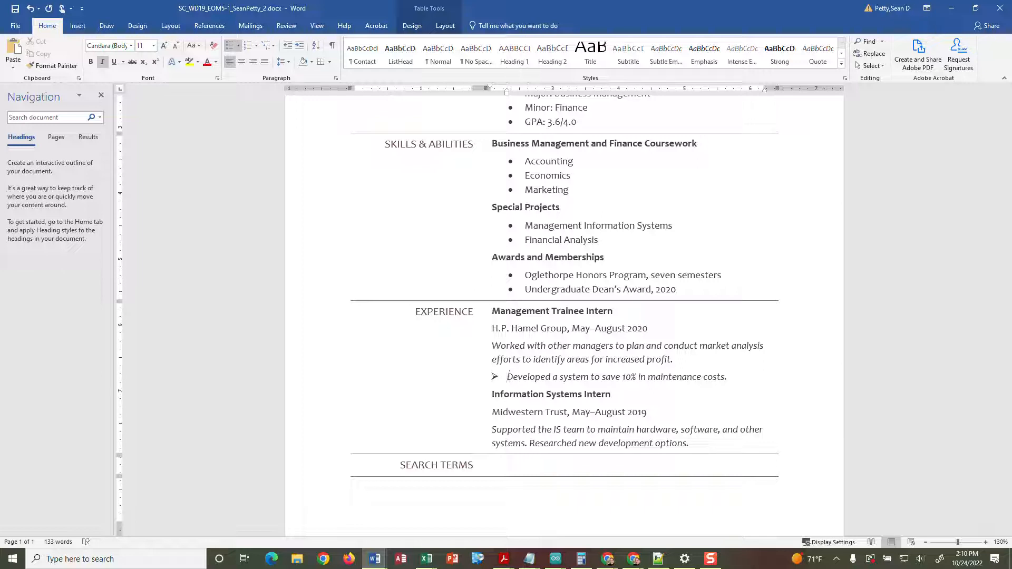
{"action": "scroll", "coordinate": [405, 416], "scroll_direction": "down", "scroll_amount": 2}
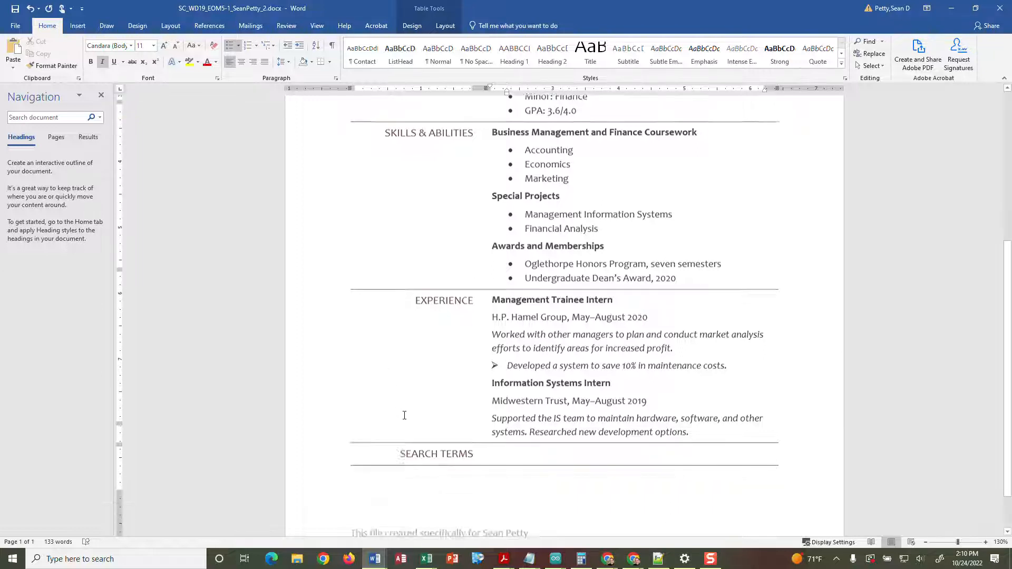
{"action": "left_click", "coordinate": [506, 405]}
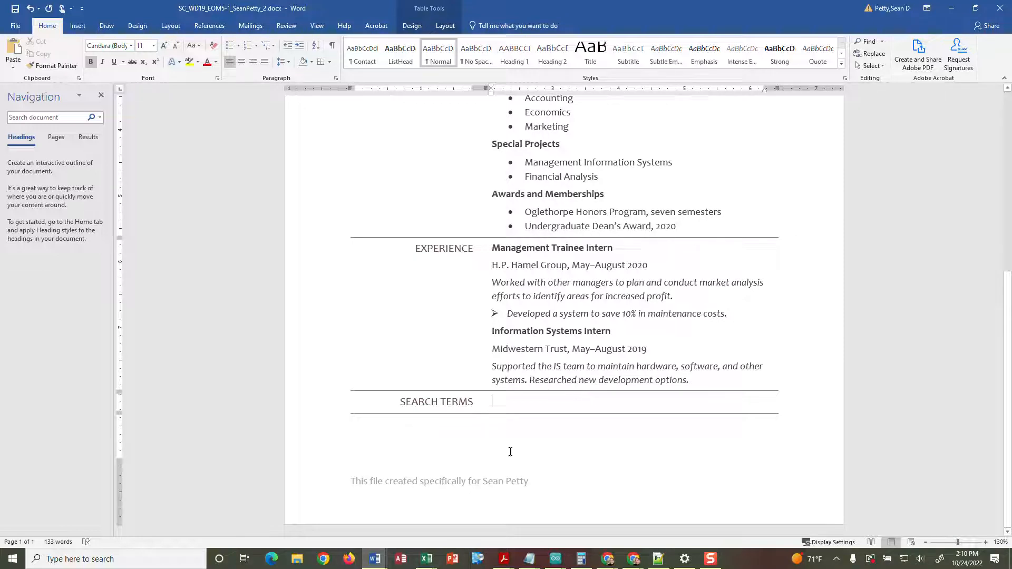
- Bring up the Insert ribbon with the empty Search Terms cell in view
{"action": "scroll", "coordinate": [504, 326], "scroll_direction": "up", "scroll_amount": 10}
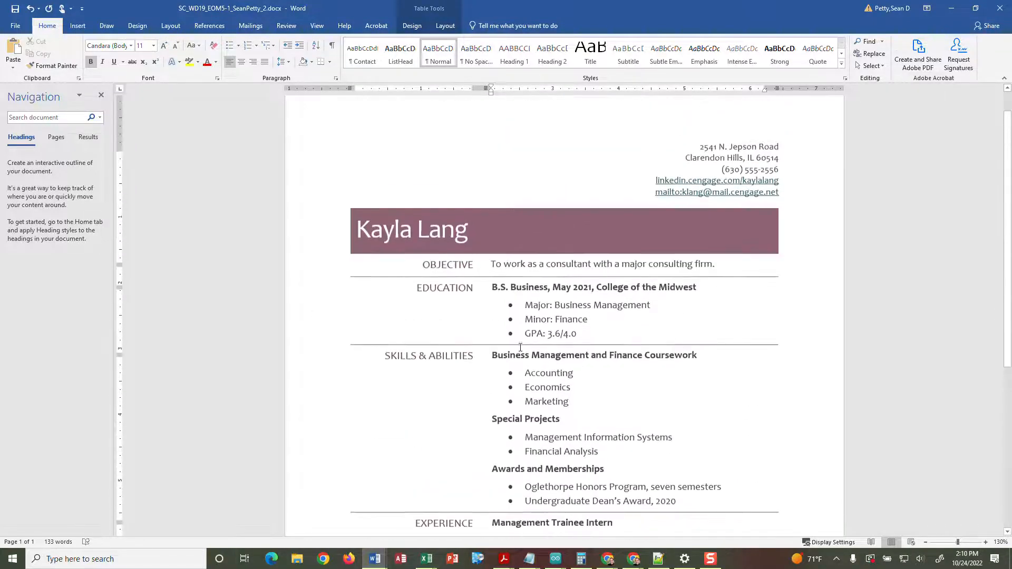
{"action": "scroll", "coordinate": [523, 335], "scroll_direction": "down", "scroll_amount": 10}
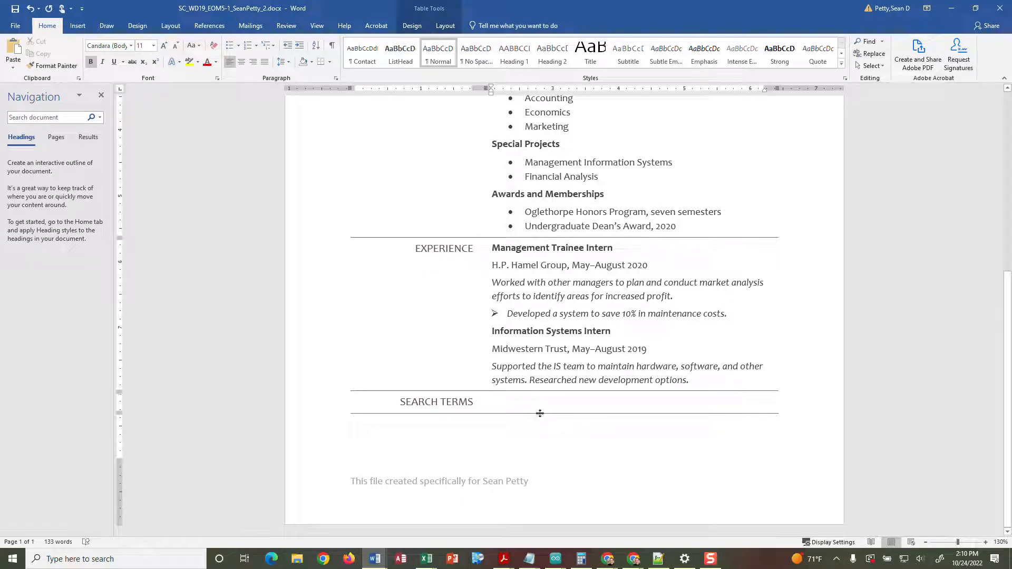
{"action": "left_click", "coordinate": [80, 28]}
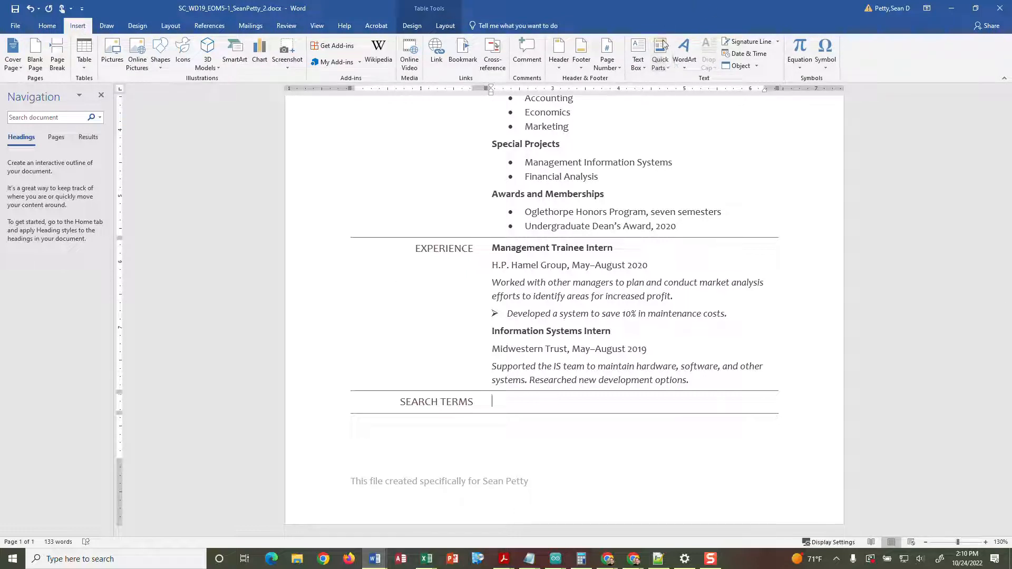
- Insert the Comments document property into the SEARCH TERMS cell through Quick Parts
{"action": "left_click", "coordinate": [663, 74]}
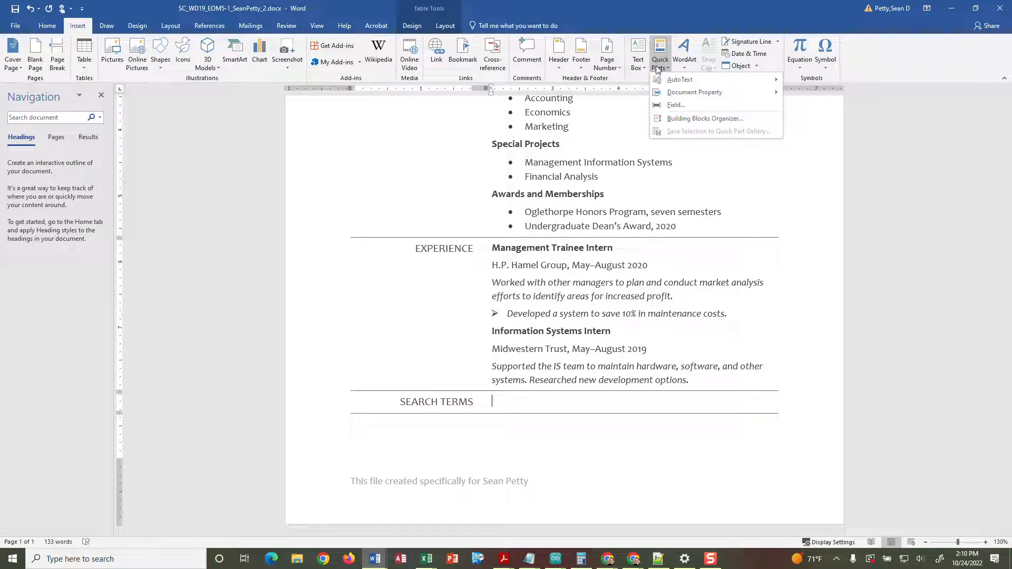
{"action": "mouse_move", "coordinate": [682, 96]}
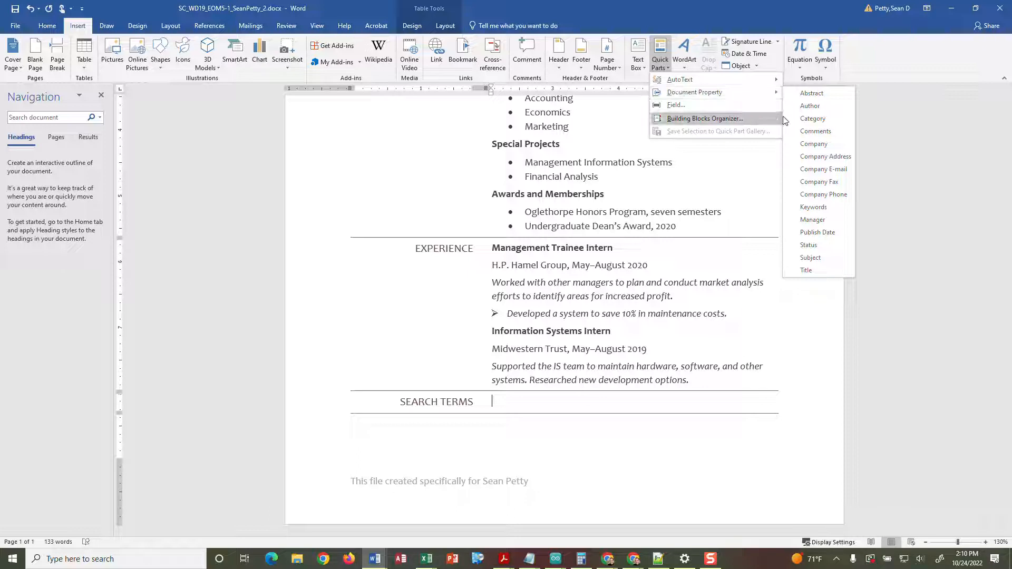
{"action": "left_click", "coordinate": [801, 131]}
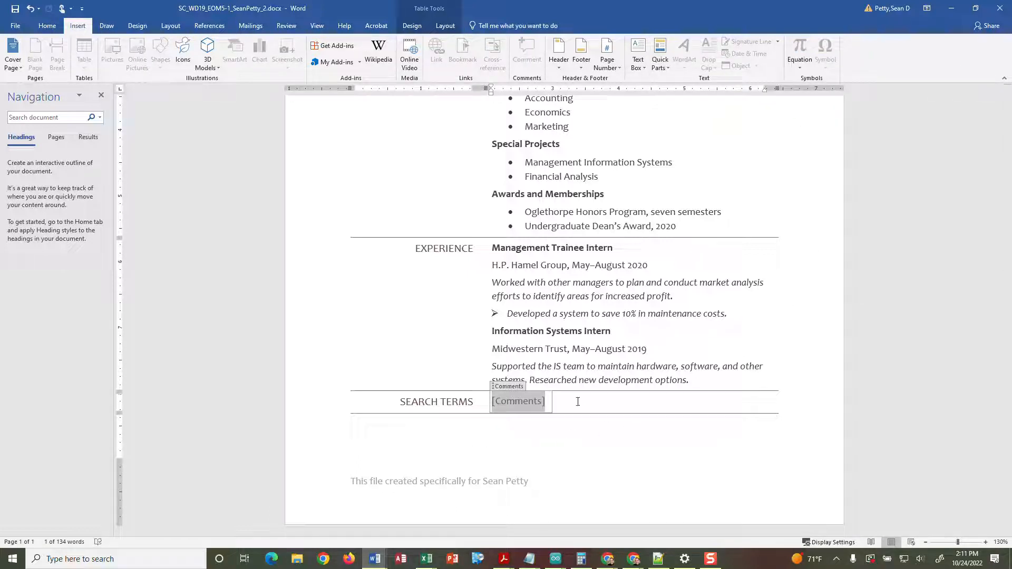
{"action": "left_click", "coordinate": [508, 439]}
{"action": "left_click", "coordinate": [513, 401]}
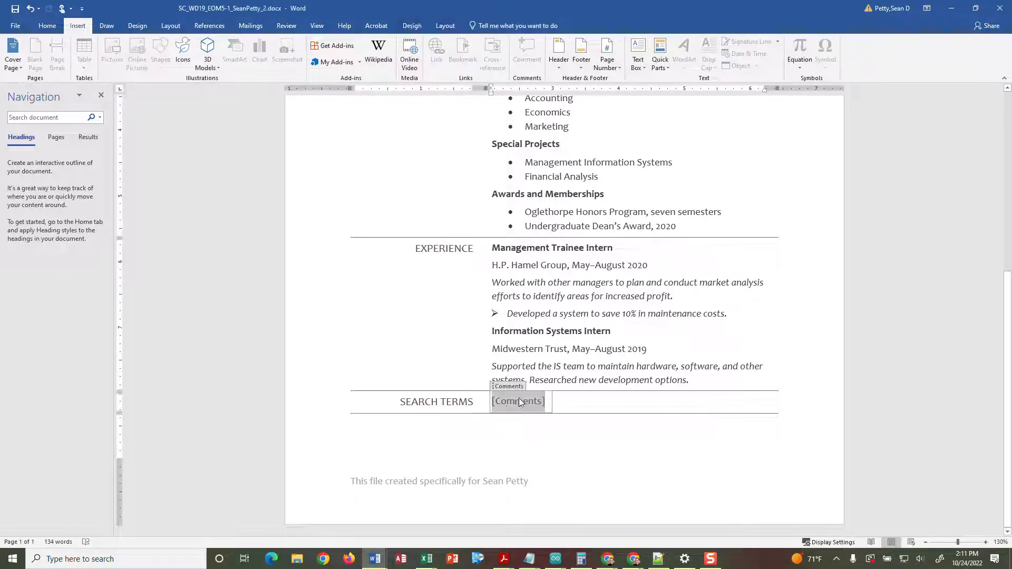
{"action": "left_click", "coordinate": [494, 453]}
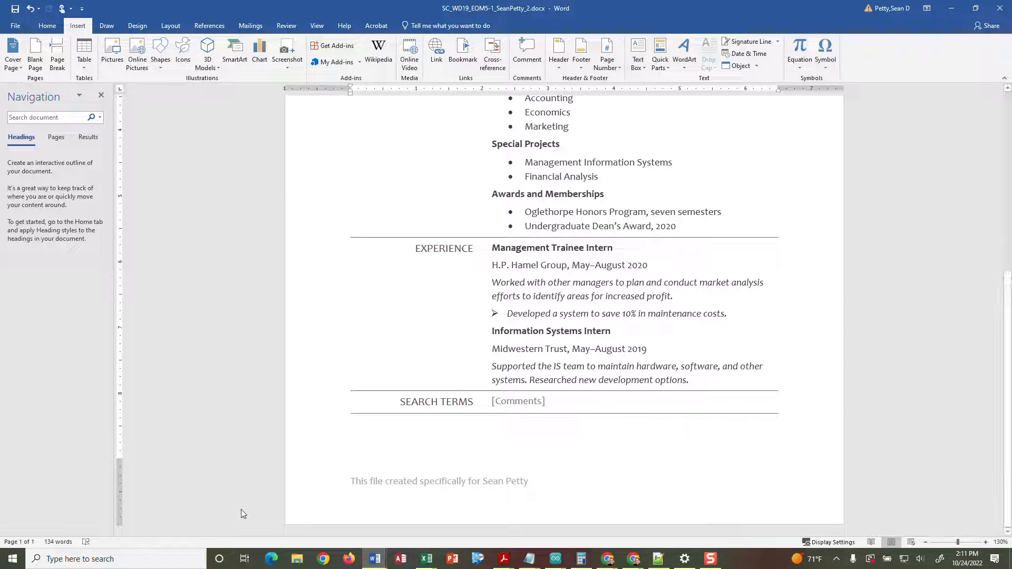
{"action": "left_click", "coordinate": [296, 562]}
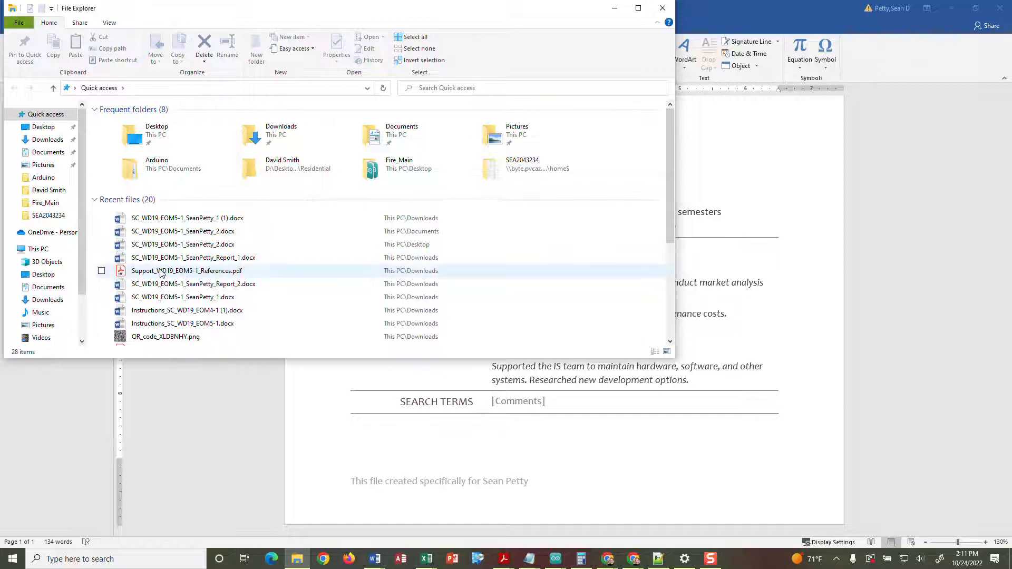
- Open Support_WD19_EOM5-1_References.pdf in Word from File Explorer's recent files
{"action": "left_click", "coordinate": [213, 272]}
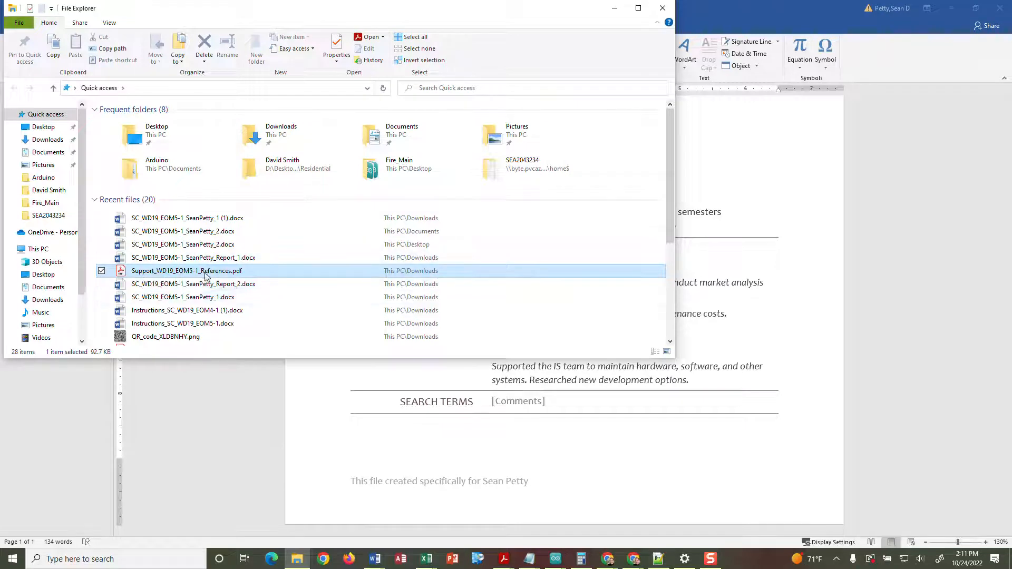
{"action": "double_click", "coordinate": [205, 274]}
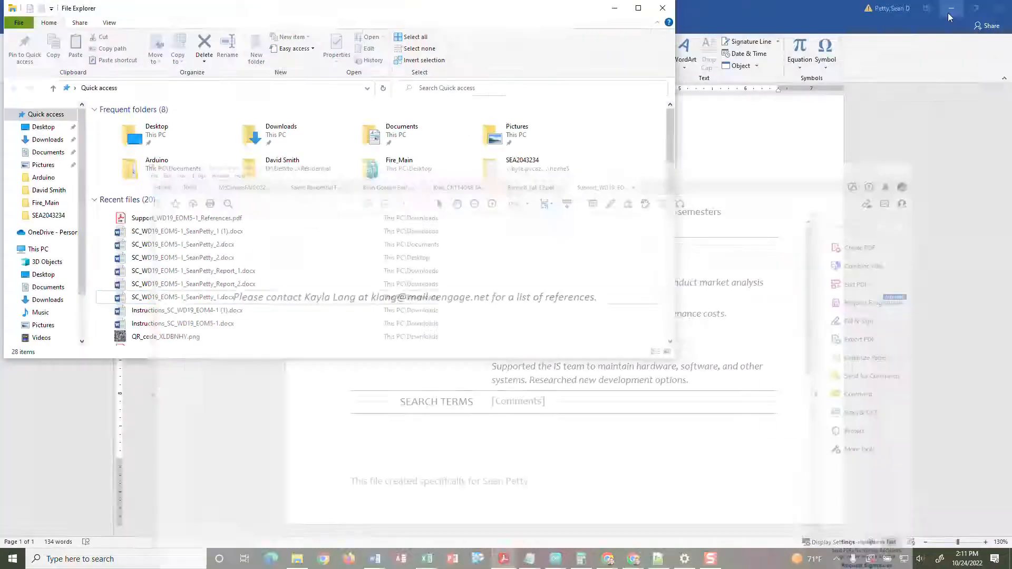
{"action": "left_click", "coordinate": [951, 6]}
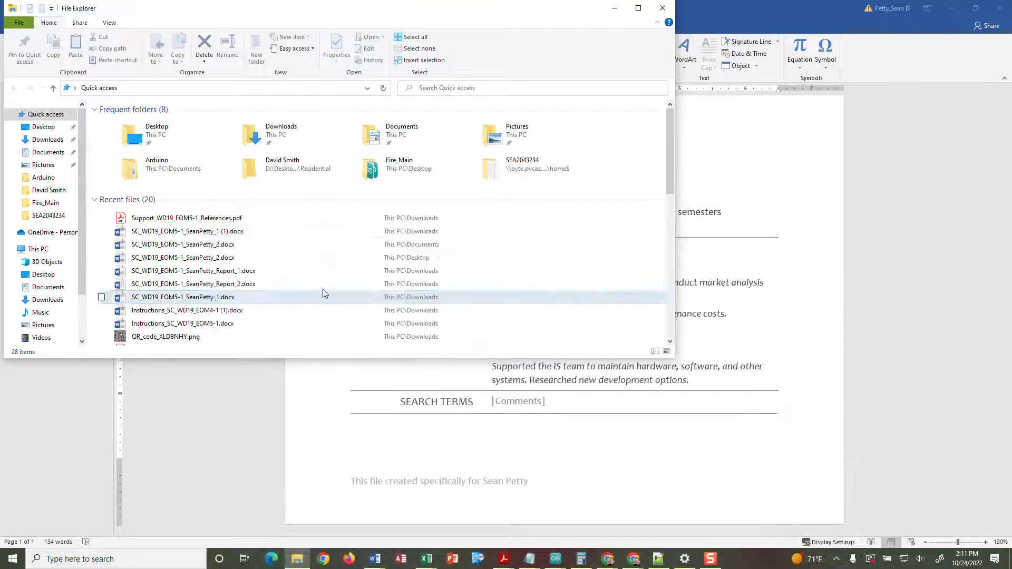
{"action": "right_click", "coordinate": [187, 220]}
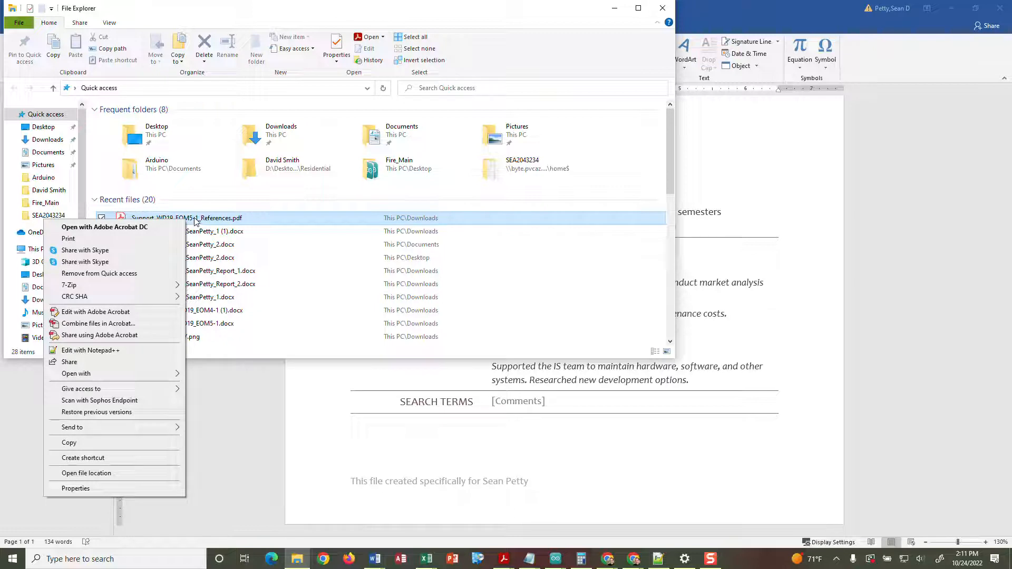
{"action": "right_click", "coordinate": [197, 219]}
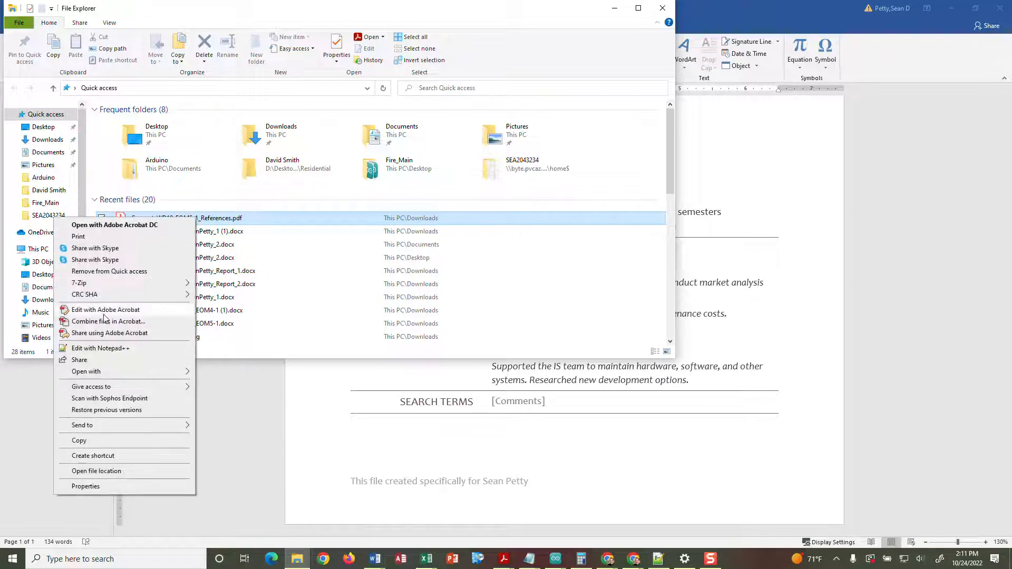
{"action": "mouse_move", "coordinate": [186, 374]}
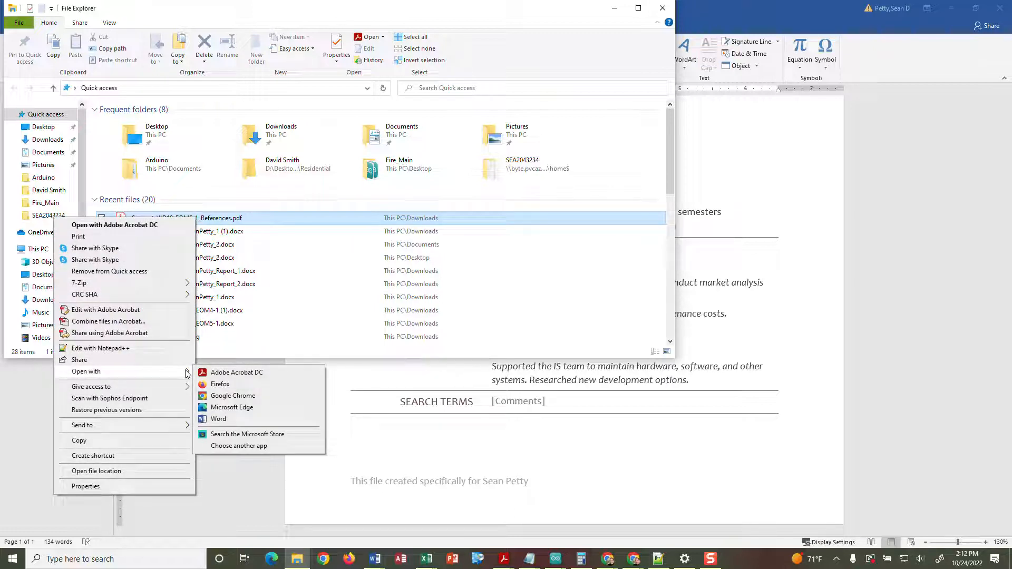
{"action": "left_click", "coordinate": [212, 419]}
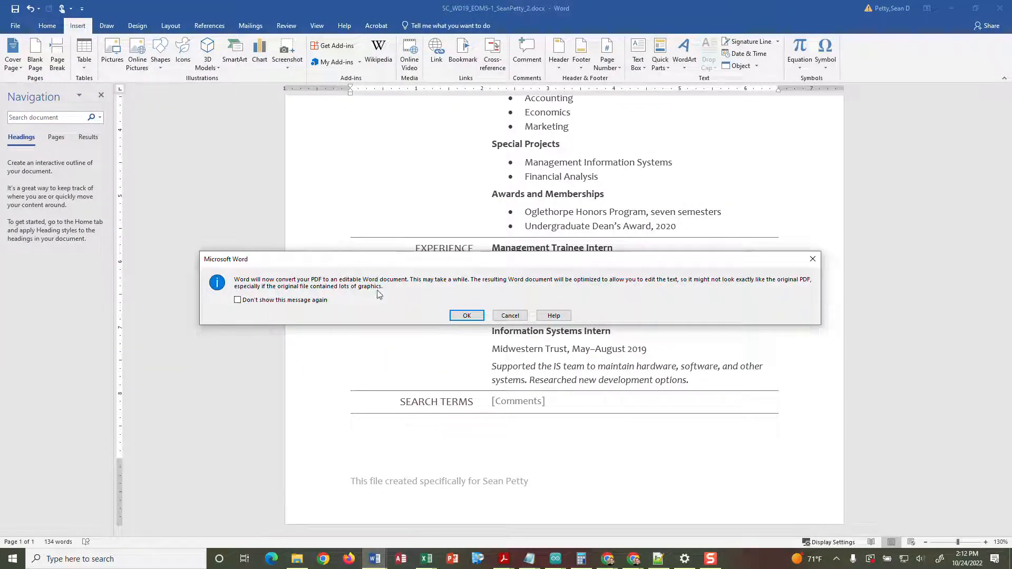
- Convert the References PDF in Word and copy its contact sentence
{"action": "left_click", "coordinate": [454, 316]}
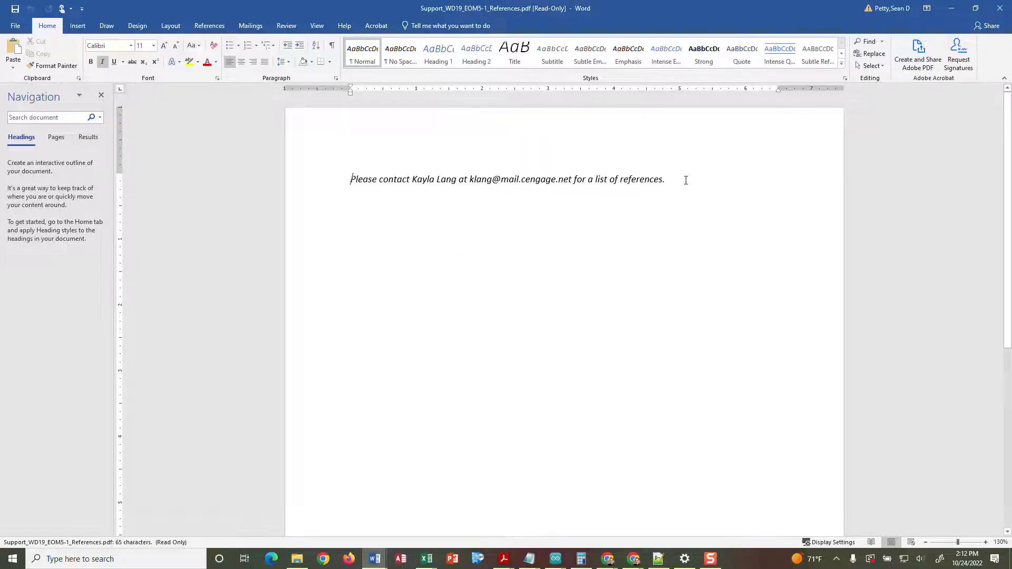
{"action": "left_click_drag", "start_coordinate": [686, 180], "coordinate": [666, 176]}
{"action": "left_click", "coordinate": [377, 183]}
{"action": "left_click", "coordinate": [348, 178]}
{"action": "right_click", "coordinate": [646, 181]}
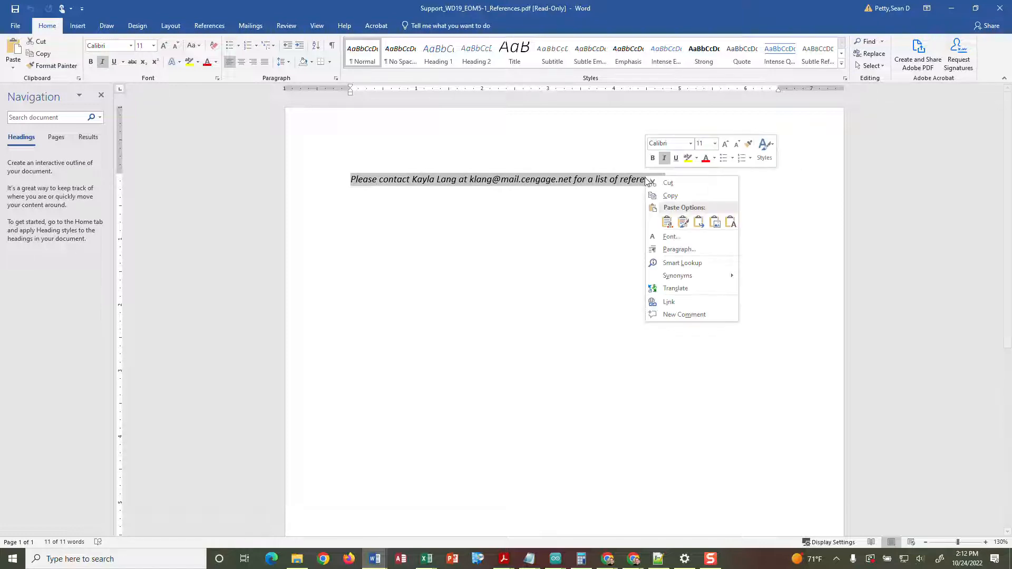
{"action": "left_click", "coordinate": [663, 196]}
{"action": "left_click", "coordinate": [952, 9]}
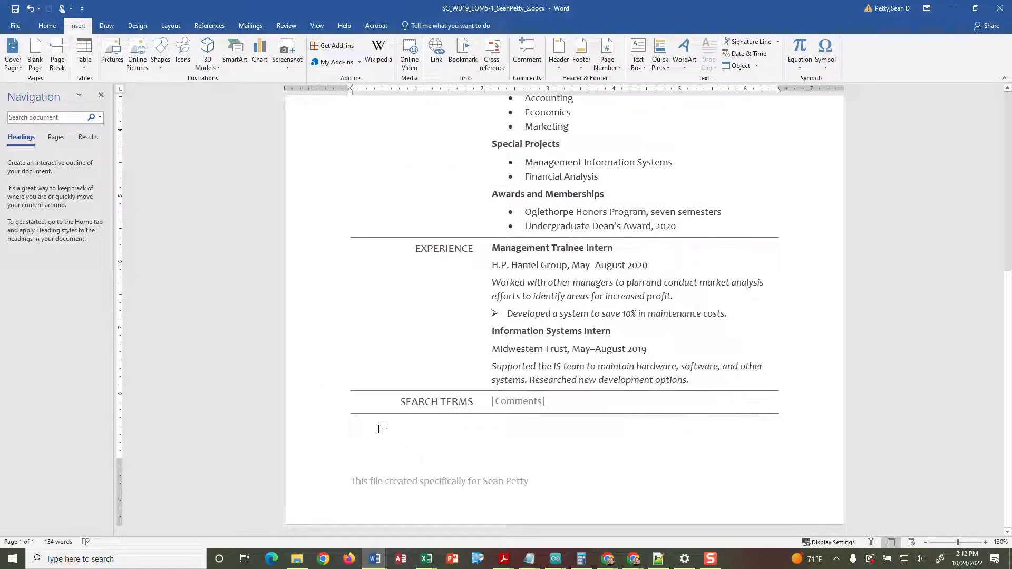
- Paste the references sentence below the table, keeping its source formatting
{"action": "key", "text": "ctrl+v"}
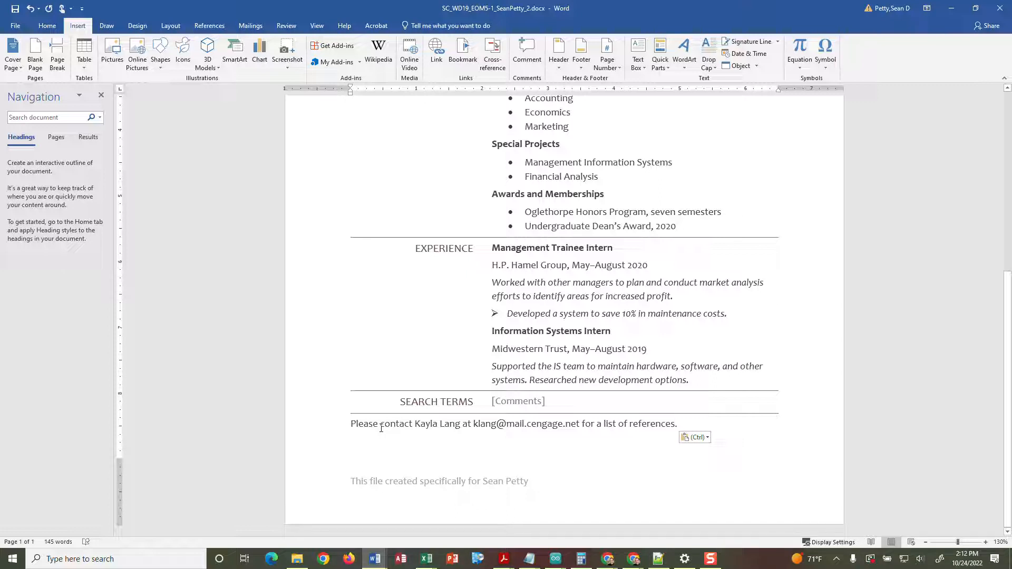
{"action": "left_click", "coordinate": [709, 438]}
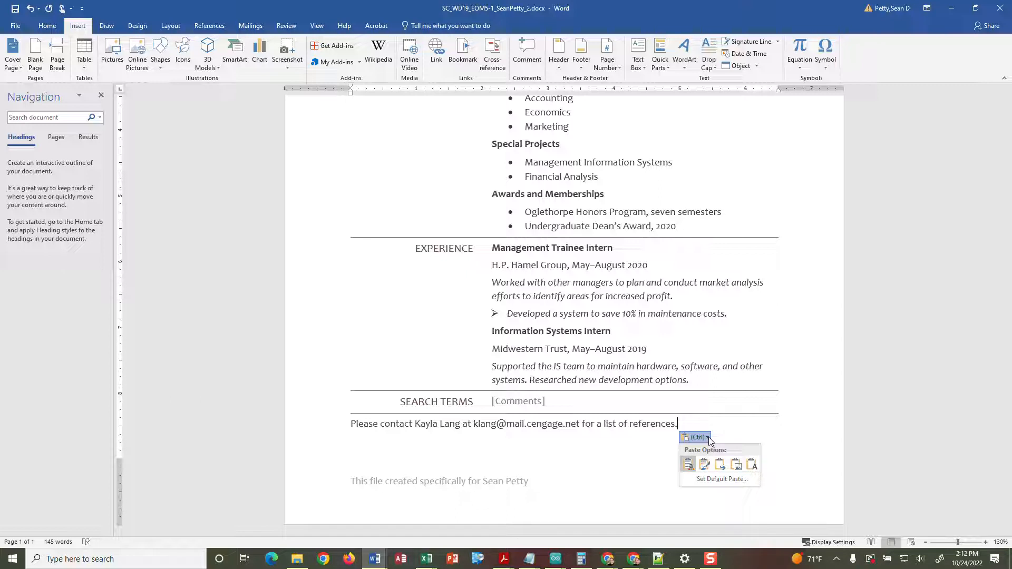
{"action": "left_click", "coordinate": [755, 467]}
{"action": "left_click", "coordinate": [696, 464]}
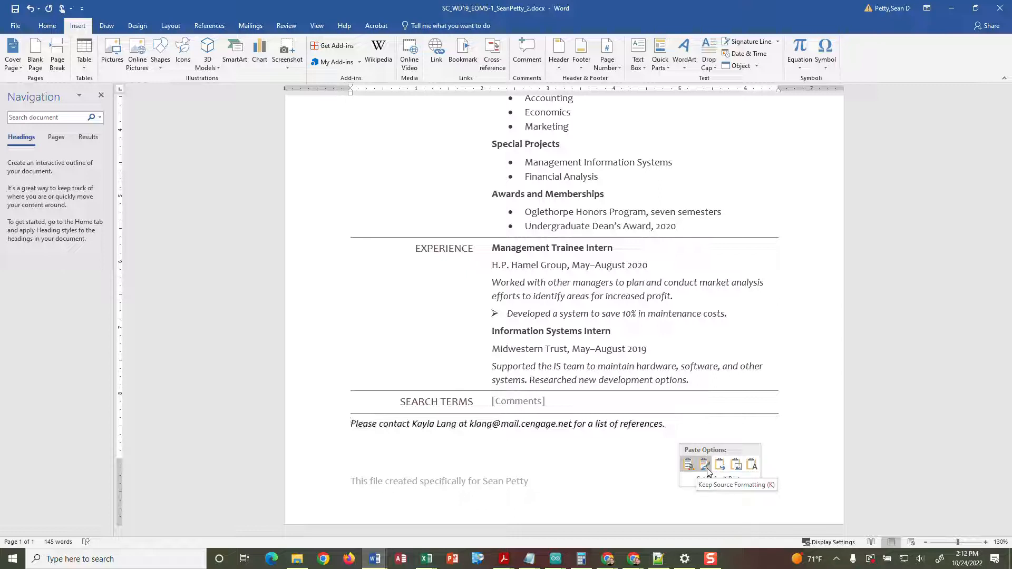
{"action": "left_click", "coordinate": [707, 468]}
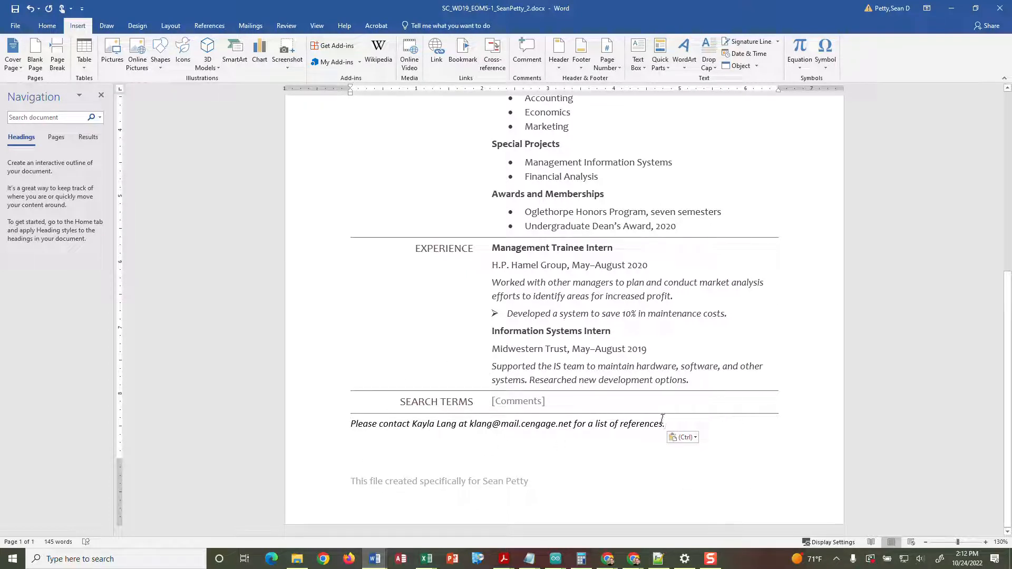
- Turn on Show/Hide ¶ formatting marks from the Home tab
{"action": "left_click", "coordinate": [465, 423]}
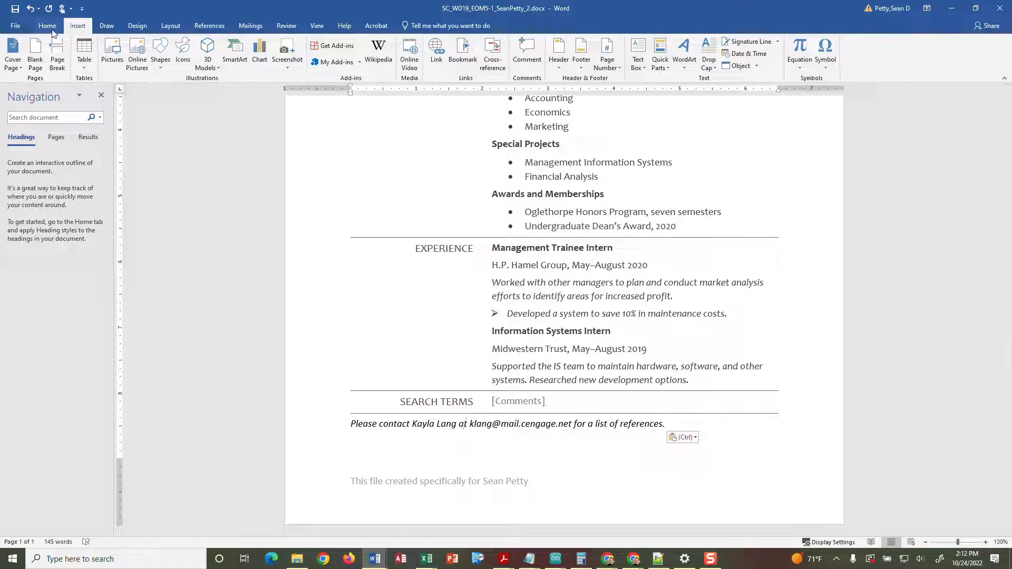
{"action": "left_click", "coordinate": [47, 26]}
{"action": "left_click", "coordinate": [332, 46]}
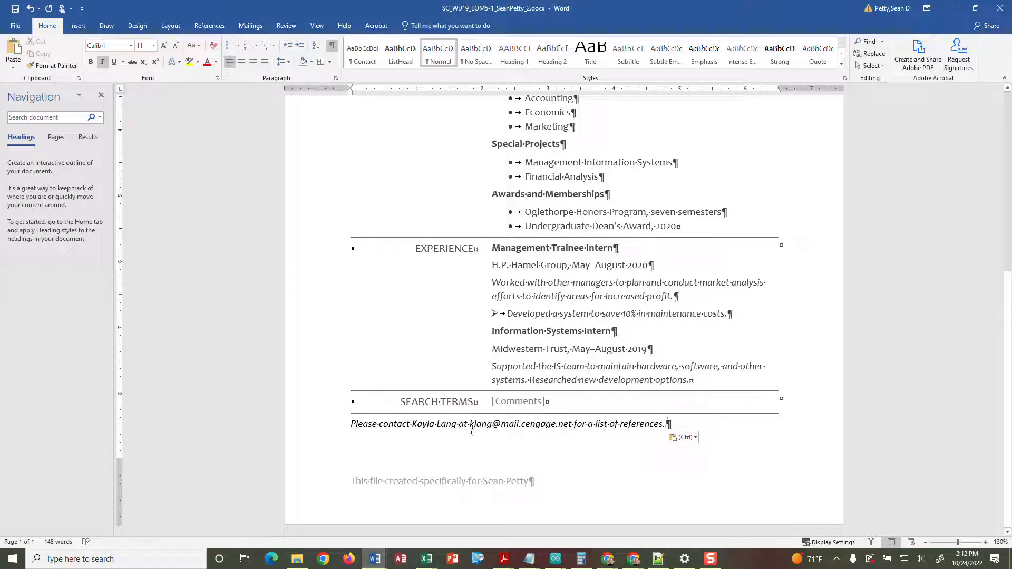
- Check the page at different zoom levels, return to the top, and show Layout
{"action": "scroll", "coordinate": [540, 367], "scroll_direction": "up", "scroll_amount": 5}
{"action": "scroll", "coordinate": [470, 383], "scroll_direction": "down", "scroll_amount": 4}
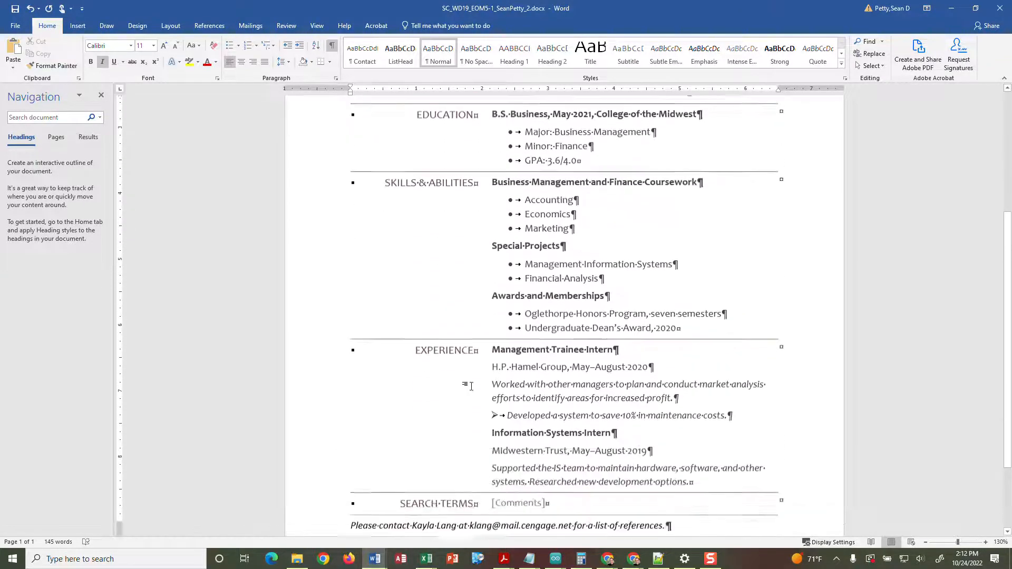
{"action": "scroll", "coordinate": [470, 383], "scroll_direction": "up", "scroll_amount": 3}
{"action": "scroll", "coordinate": [473, 385], "scroll_direction": "down", "scroll_amount": 3}
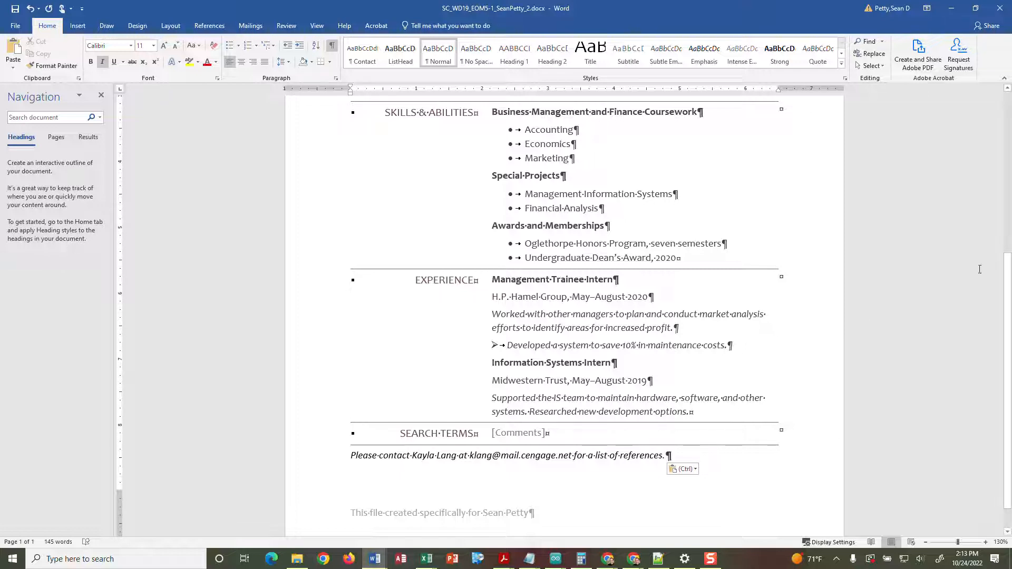
{"action": "left_click", "coordinate": [926, 542]}
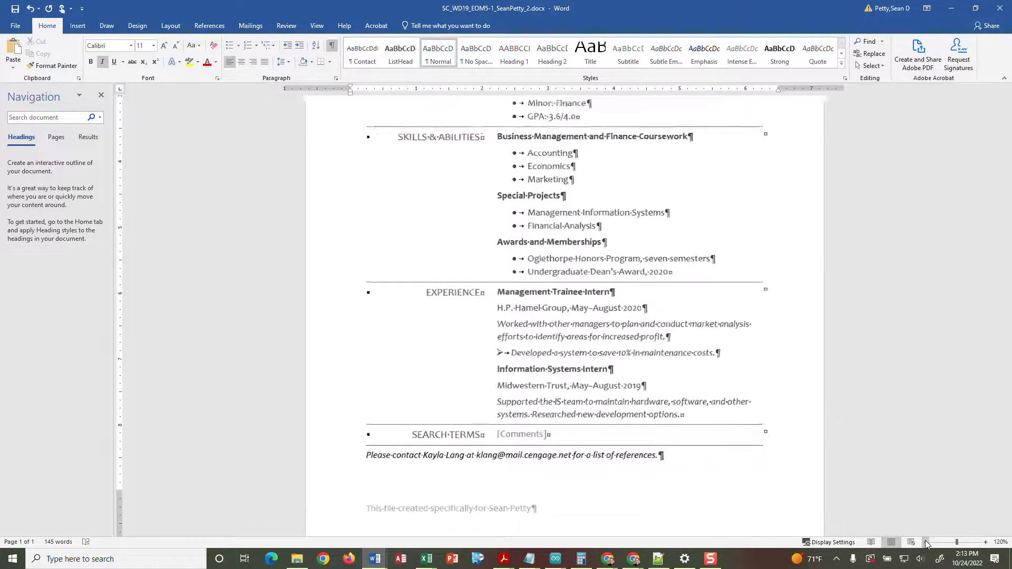
{"action": "left_click", "coordinate": [925, 542]}
{"action": "left_click", "coordinate": [926, 543]}
{"action": "left_click", "coordinate": [926, 542]}
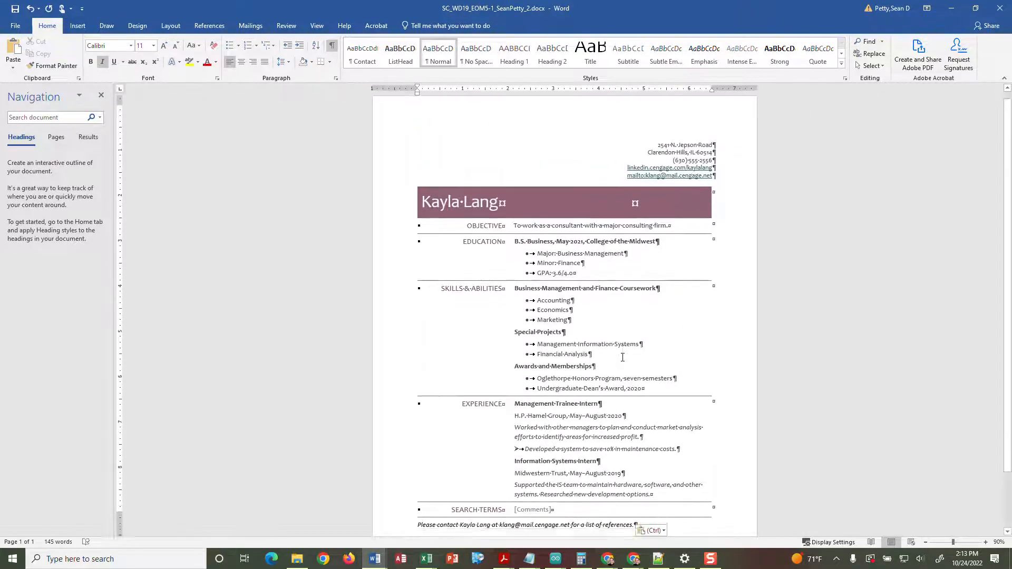
{"action": "left_click", "coordinate": [986, 543]}
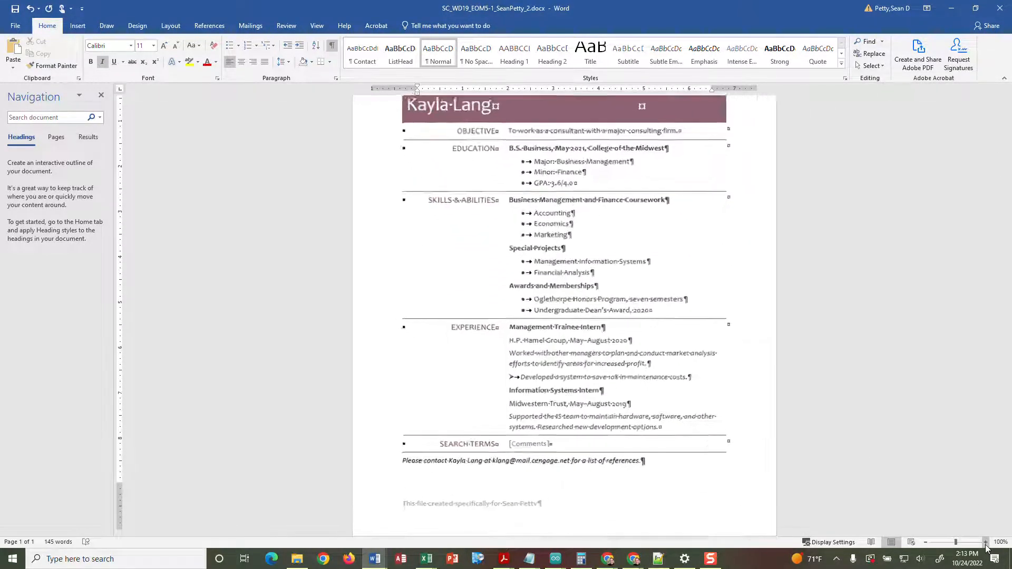
{"action": "left_click", "coordinate": [986, 543]}
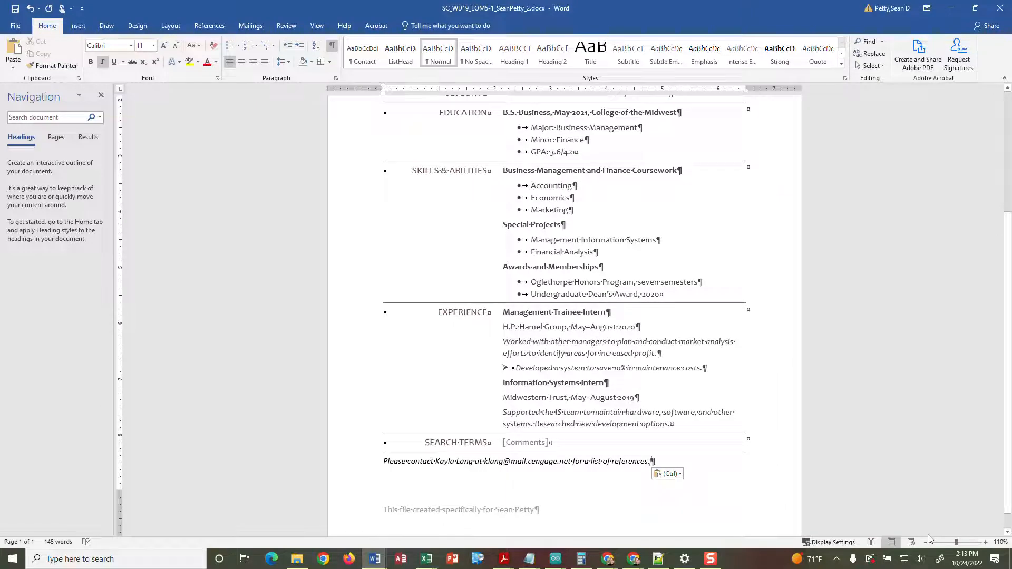
{"action": "left_click", "coordinate": [986, 543]}
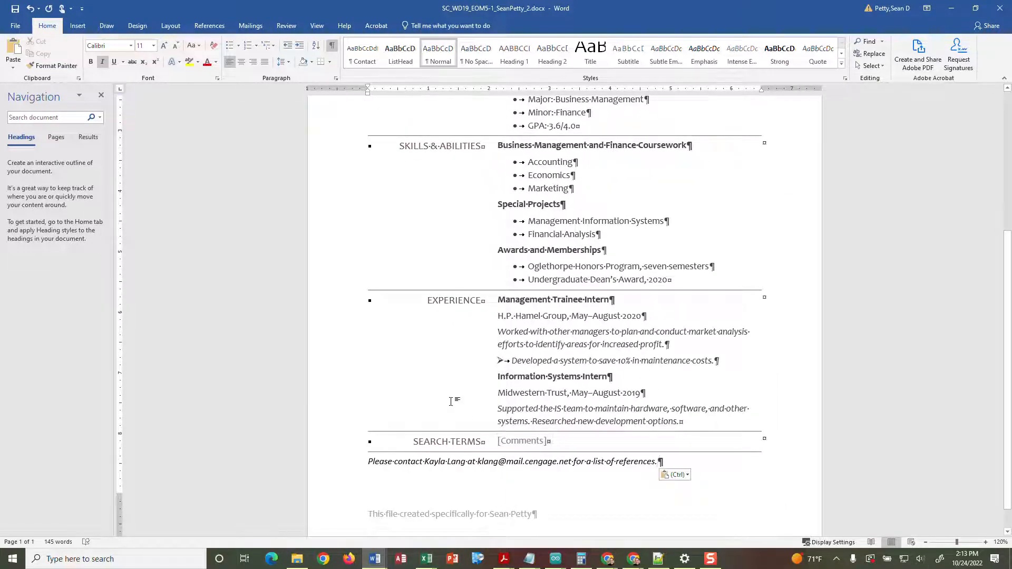
{"action": "scroll", "coordinate": [397, 388], "scroll_direction": "up", "scroll_amount": 4}
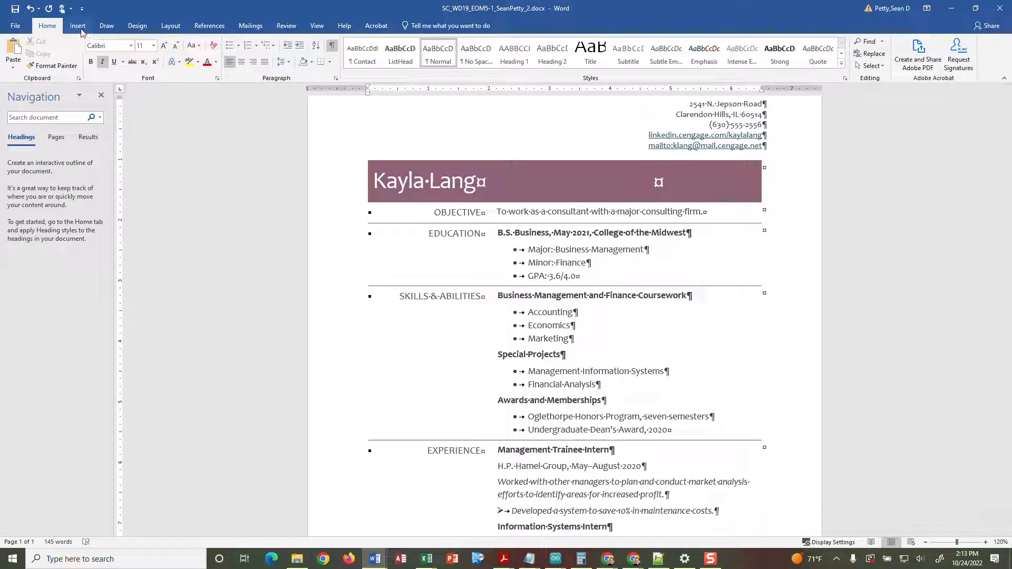
{"action": "left_click", "coordinate": [171, 26]}
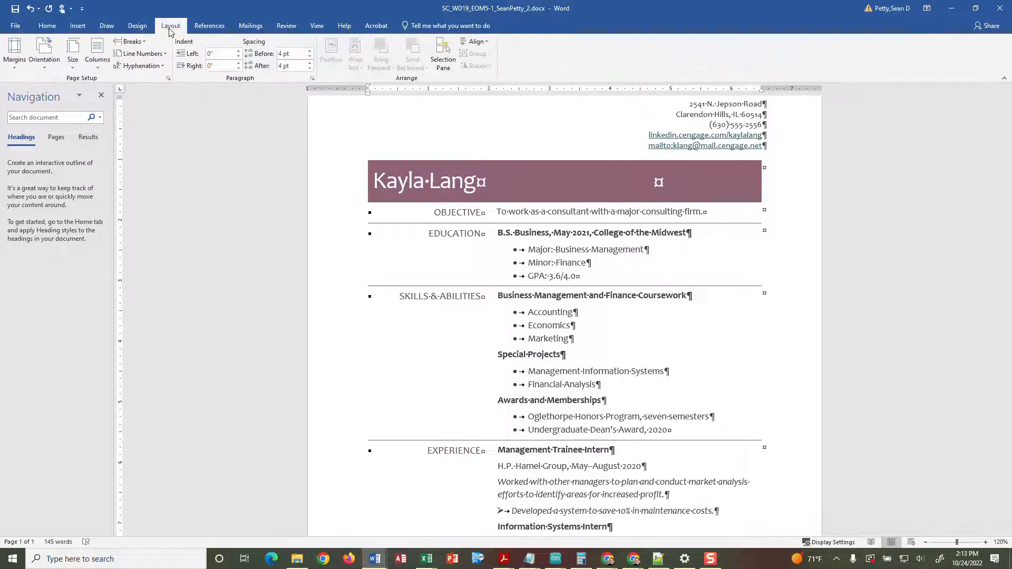
- Set the top and bottom margins to 0.75 inch in Custom Margins
{"action": "left_click", "coordinate": [18, 68]}
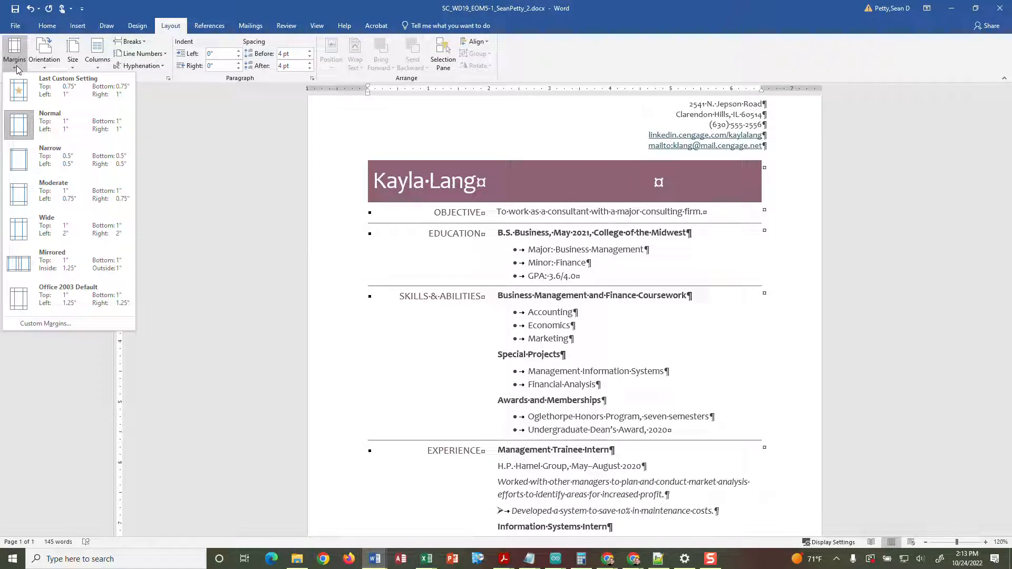
{"action": "left_click", "coordinate": [31, 323]}
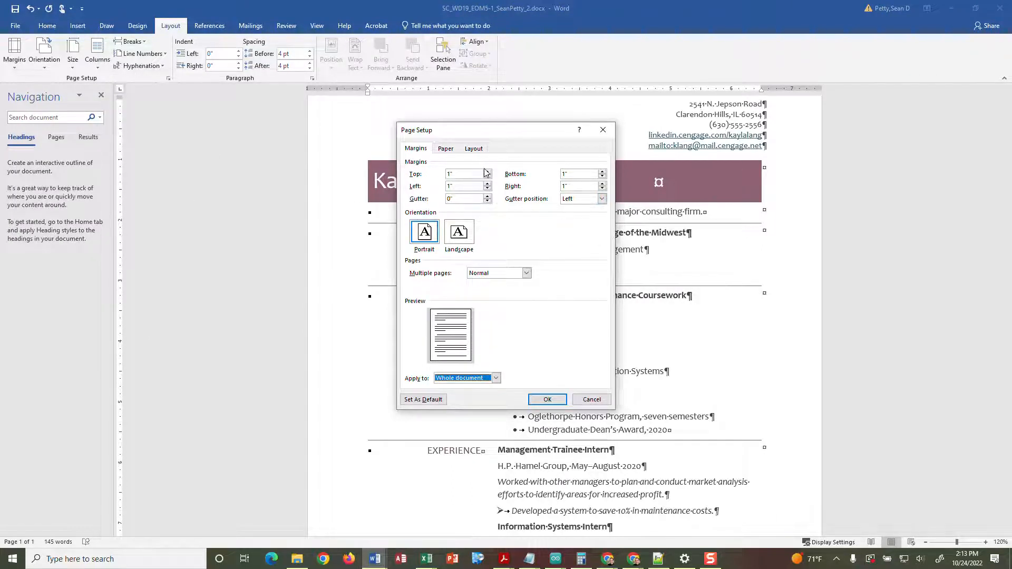
{"action": "left_click", "coordinate": [461, 176]}
{"action": "type", "text": ".75"}
{"action": "left_click", "coordinate": [583, 177]}
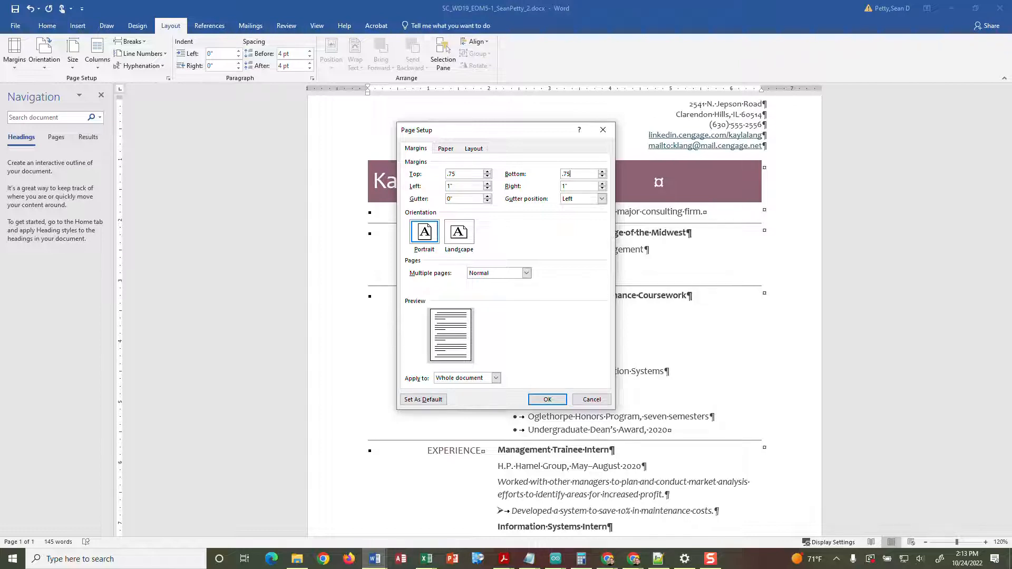
- Center the page vertically, apply the settings, and hide formatting marks
{"action": "left_click", "coordinate": [446, 149]}
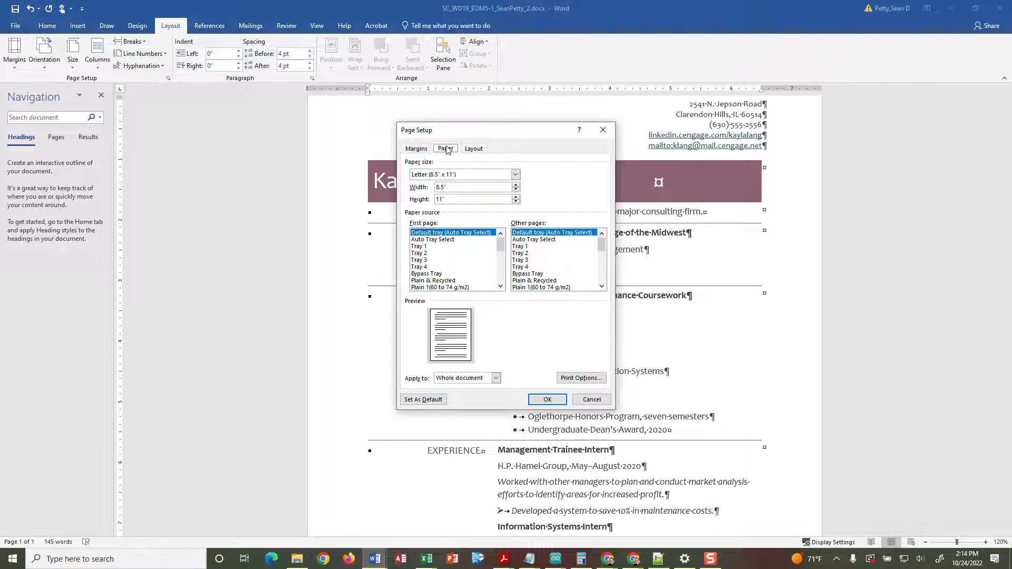
{"action": "left_click", "coordinate": [474, 149]}
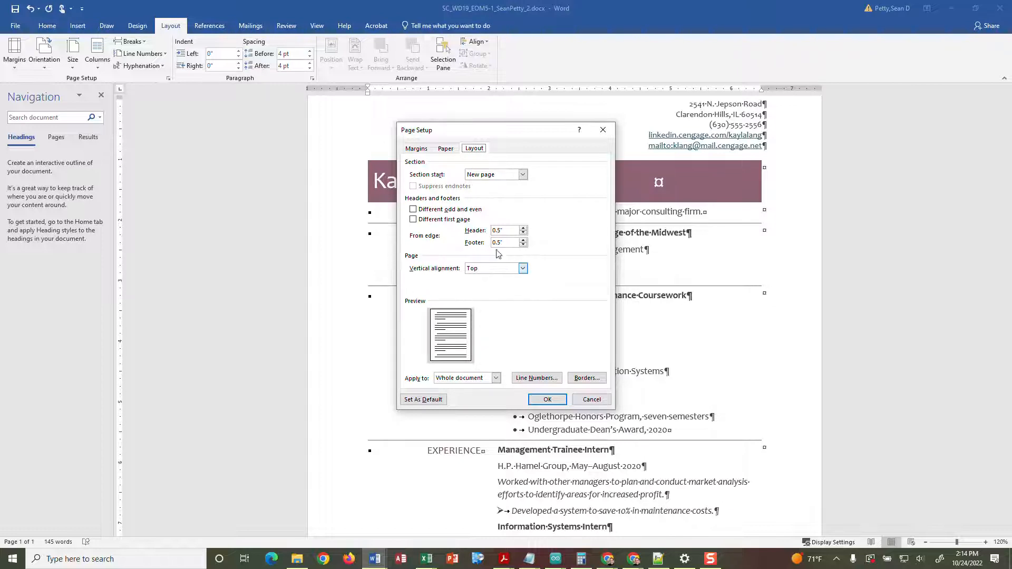
{"action": "left_click", "coordinate": [522, 269]}
{"action": "left_click", "coordinate": [510, 284]}
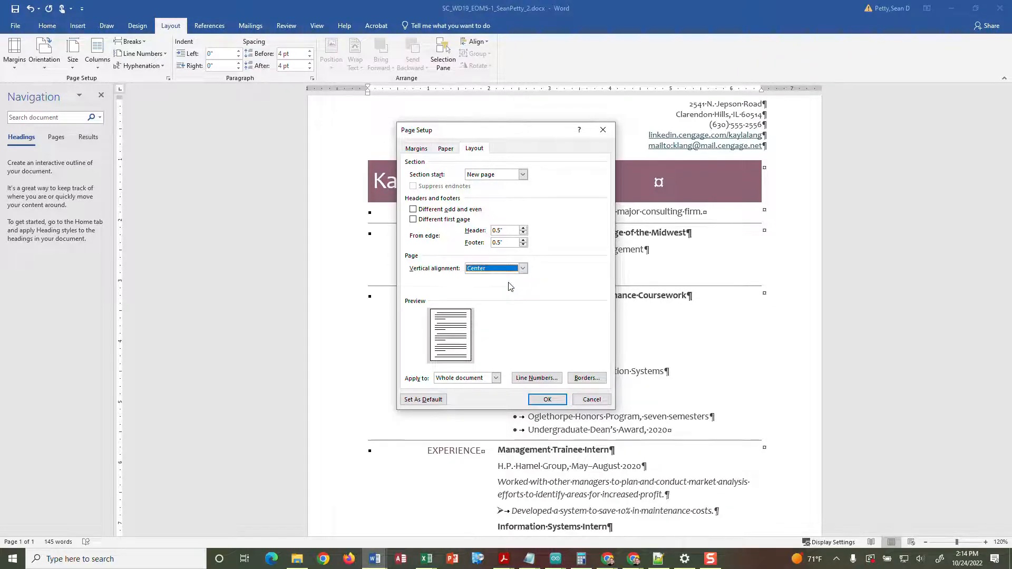
{"action": "left_click", "coordinate": [546, 400]}
{"action": "scroll", "coordinate": [545, 400], "scroll_direction": "down", "scroll_amount": 3}
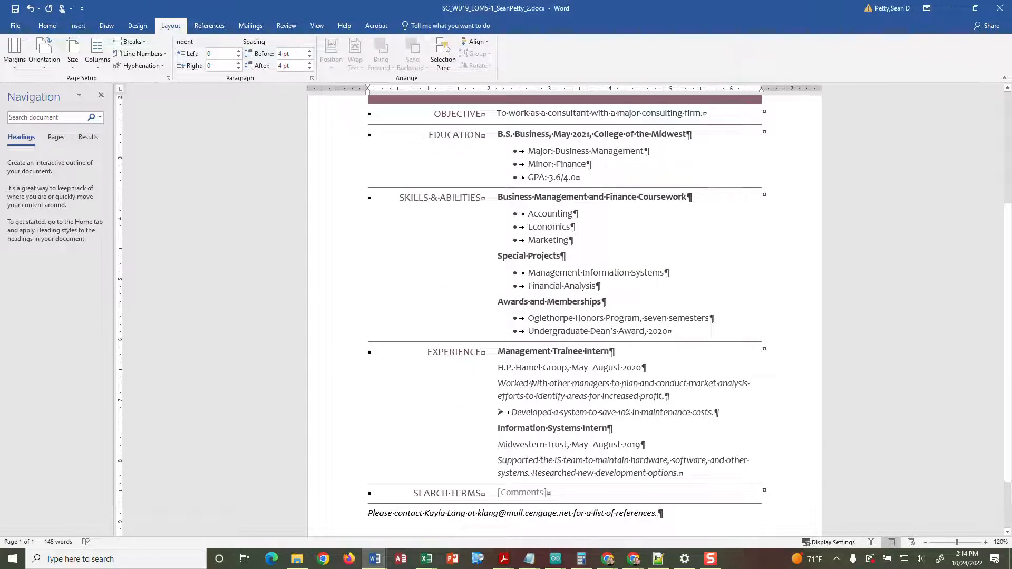
{"action": "scroll", "coordinate": [531, 384], "scroll_direction": "up", "scroll_amount": 5}
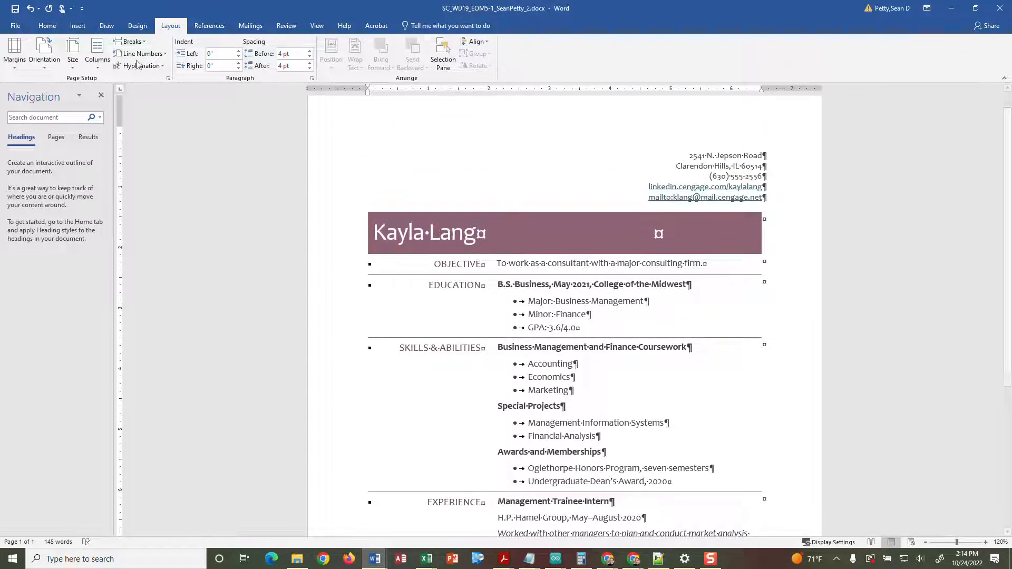
{"action": "left_click", "coordinate": [47, 25]}
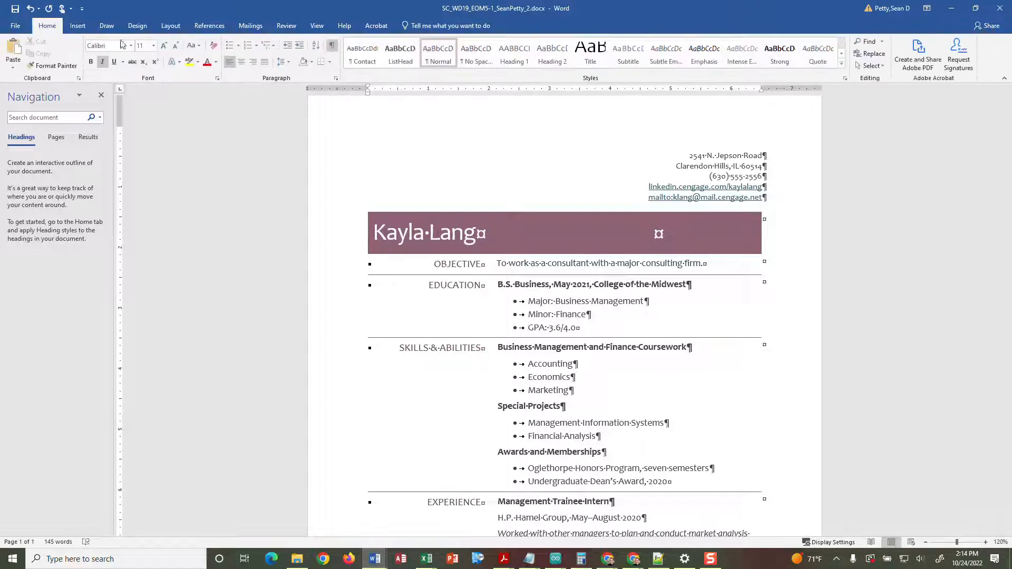
{"action": "left_click", "coordinate": [331, 48]}
- Review the whole page at reduced zoom, save the resume, and minimize Word
{"action": "scroll", "coordinate": [547, 310], "scroll_direction": "down", "scroll_amount": 8}
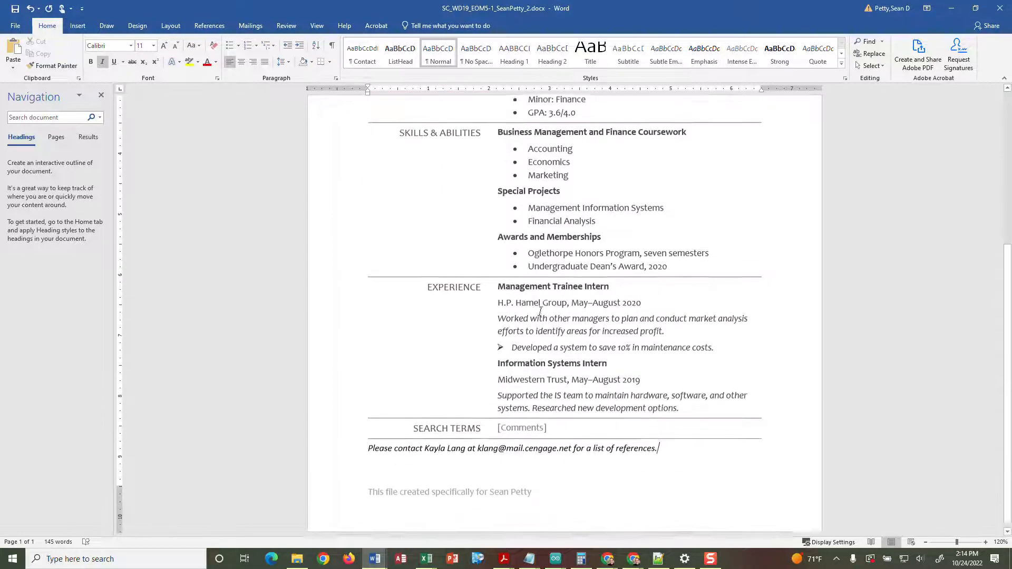
{"action": "left_click", "coordinate": [926, 543]}
{"action": "left_click", "coordinate": [925, 543]}
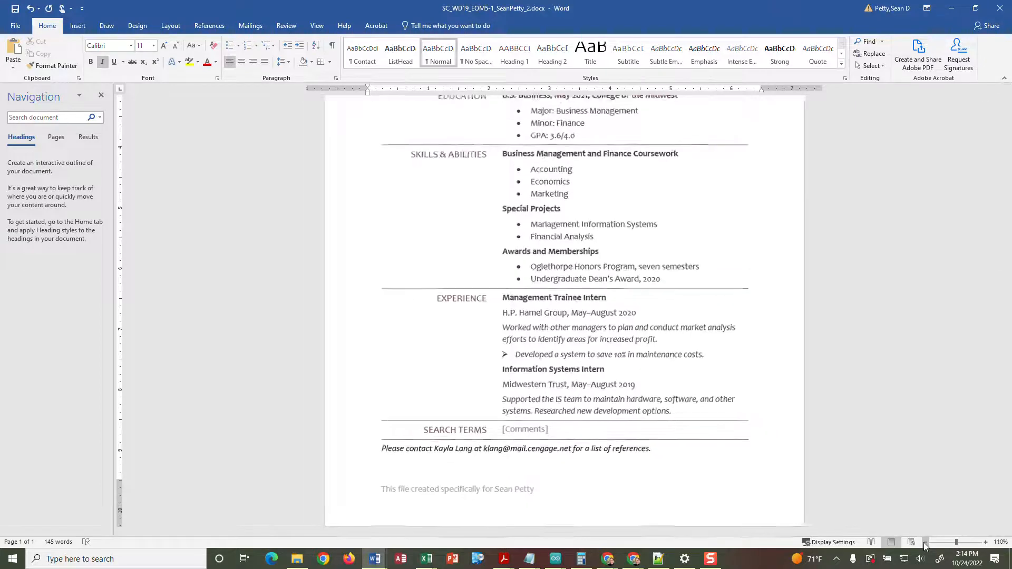
{"action": "left_click", "coordinate": [926, 543]}
{"action": "left_click", "coordinate": [926, 542]}
{"action": "left_click", "coordinate": [986, 543]}
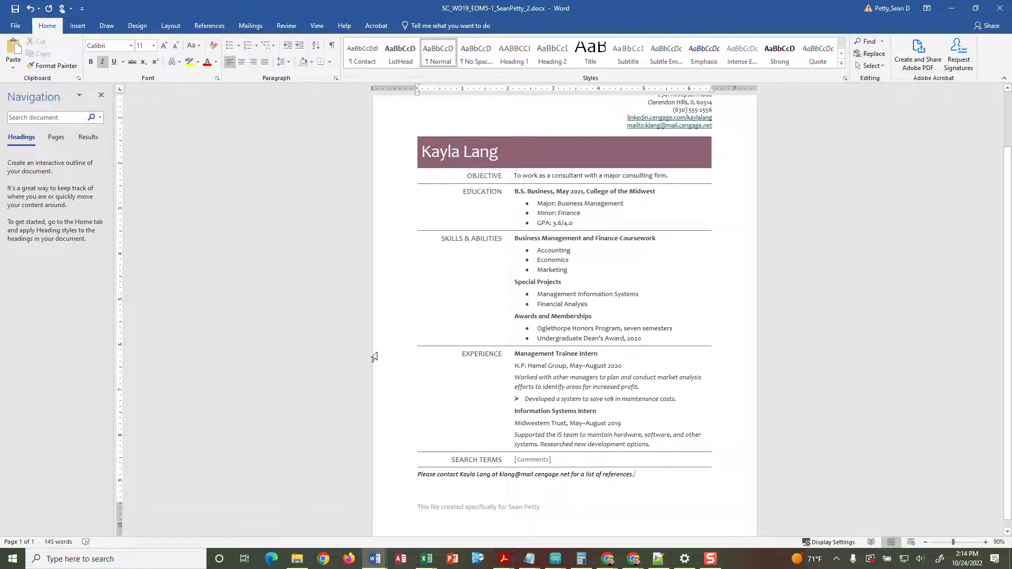
{"action": "scroll", "coordinate": [446, 377], "scroll_direction": "up", "scroll_amount": 2}
{"action": "scroll", "coordinate": [446, 376], "scroll_direction": "down", "scroll_amount": 1}
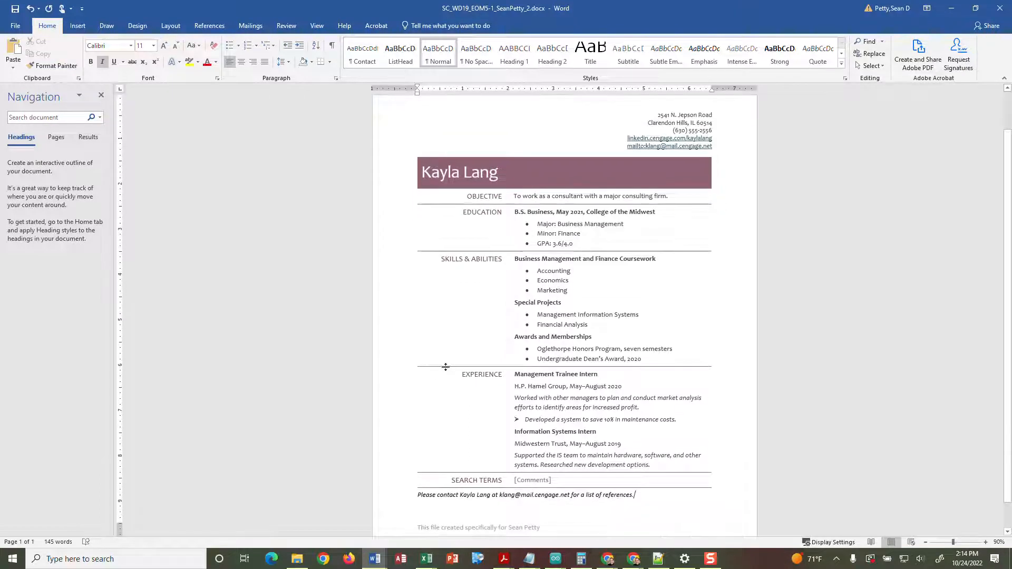
{"action": "scroll", "coordinate": [445, 368], "scroll_direction": "down", "scroll_amount": 1}
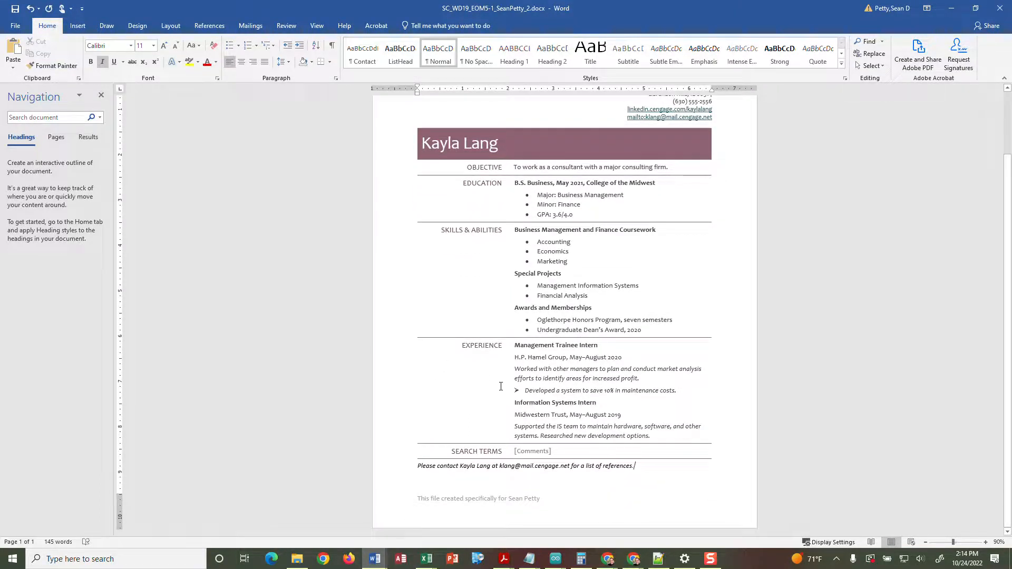
{"action": "scroll", "coordinate": [508, 336], "scroll_direction": "up", "scroll_amount": 1}
{"action": "scroll", "coordinate": [508, 338], "scroll_direction": "down", "scroll_amount": 1}
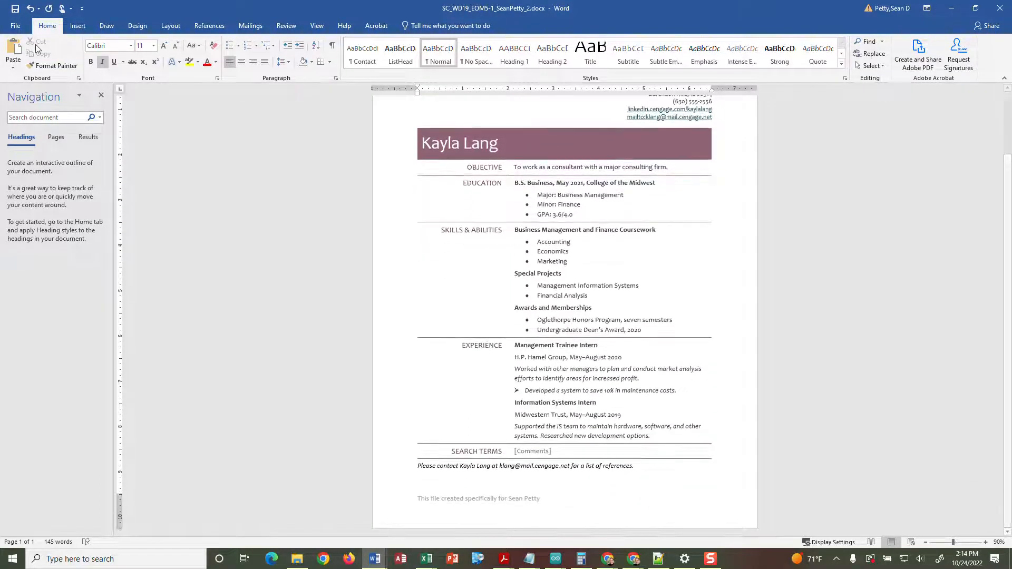
{"action": "left_click", "coordinate": [17, 10]}
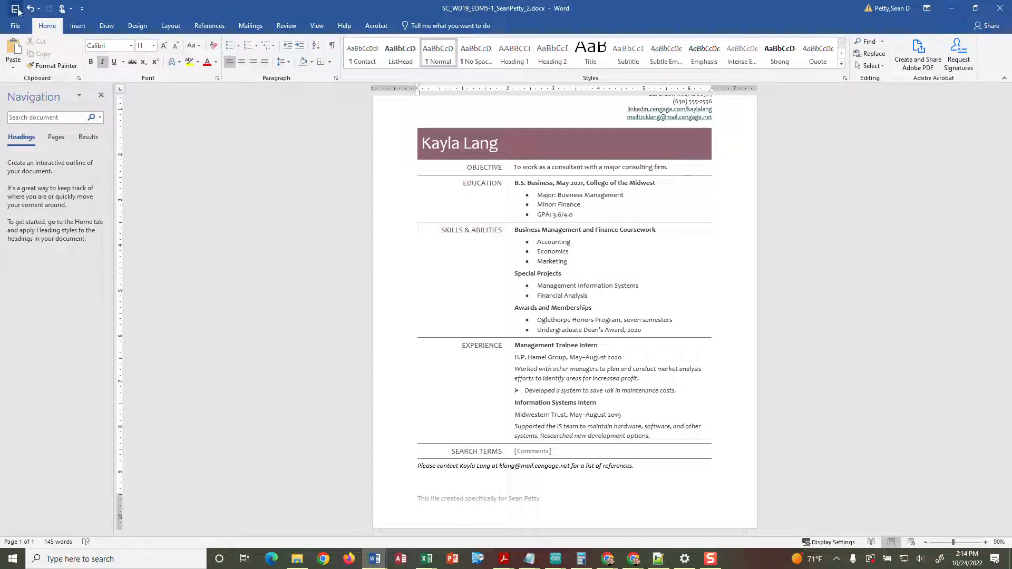
{"action": "left_click", "coordinate": [954, 9]}
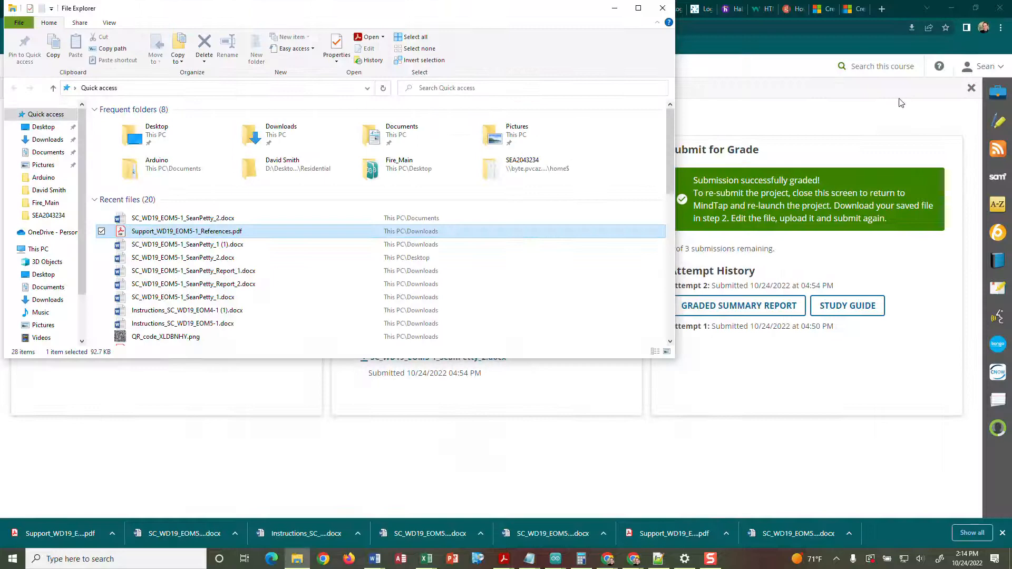
- Reload the MindTap assignment page and start a new attempt
{"action": "left_click", "coordinate": [663, 9]}
{"action": "left_click", "coordinate": [44, 30]}
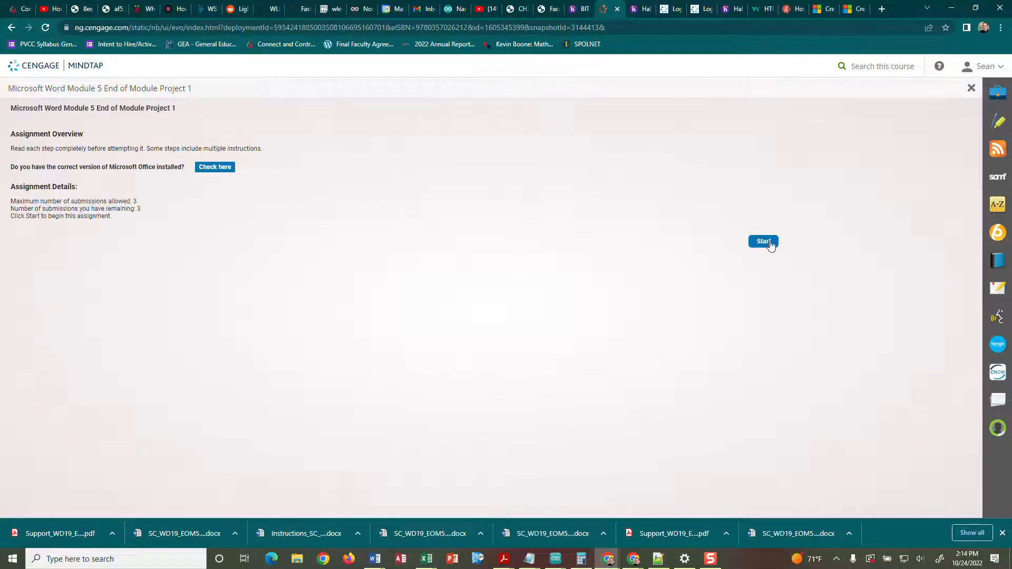
{"action": "left_click", "coordinate": [769, 244]}
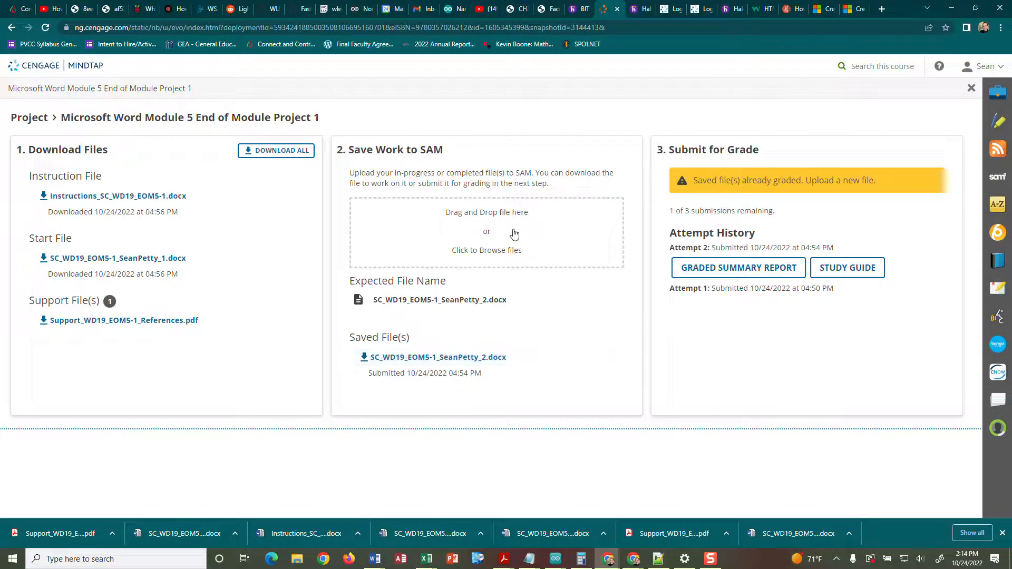
{"action": "left_click", "coordinate": [505, 235]}
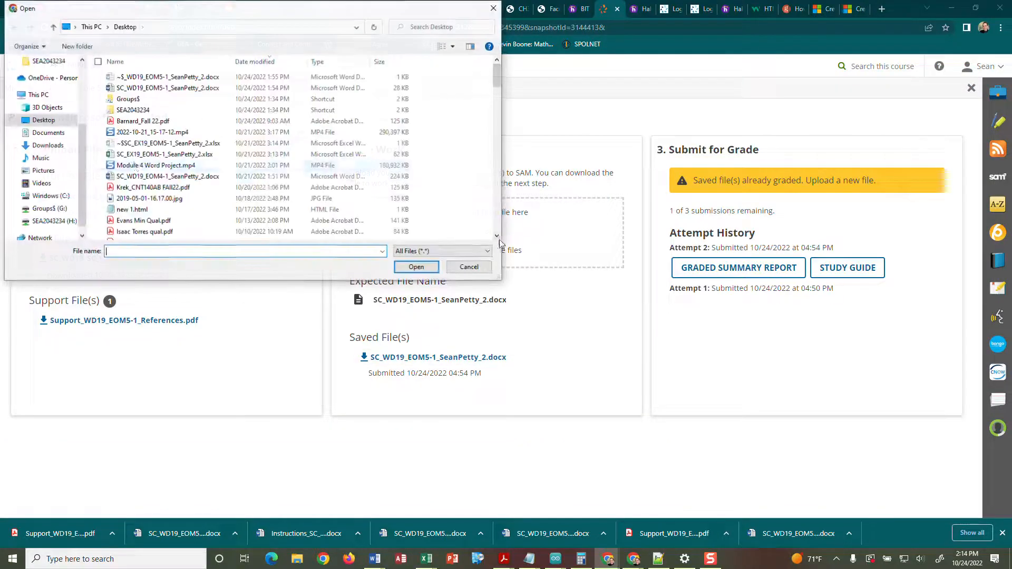
{"action": "left_click", "coordinate": [45, 132]}
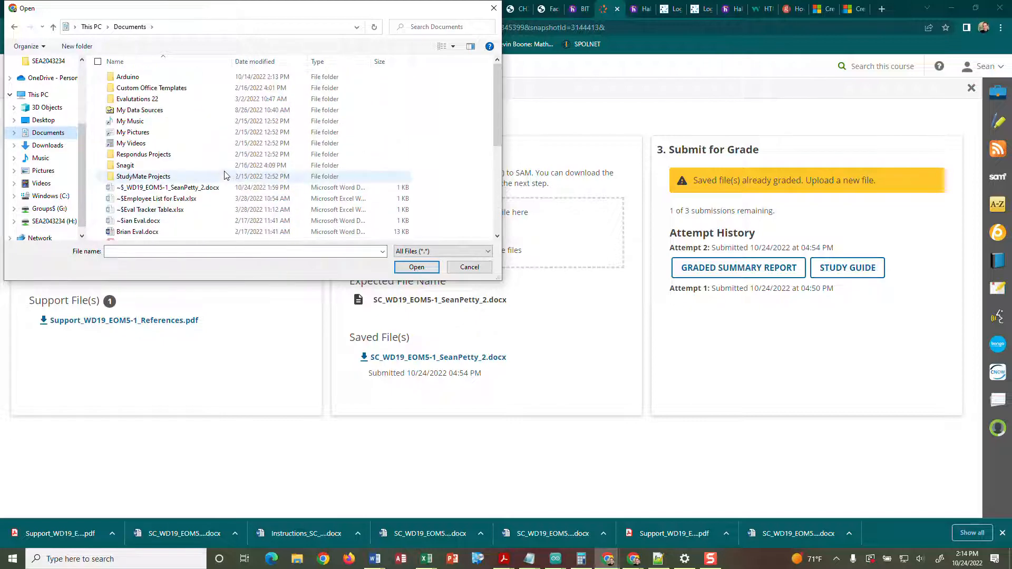
{"action": "left_click", "coordinate": [266, 62]}
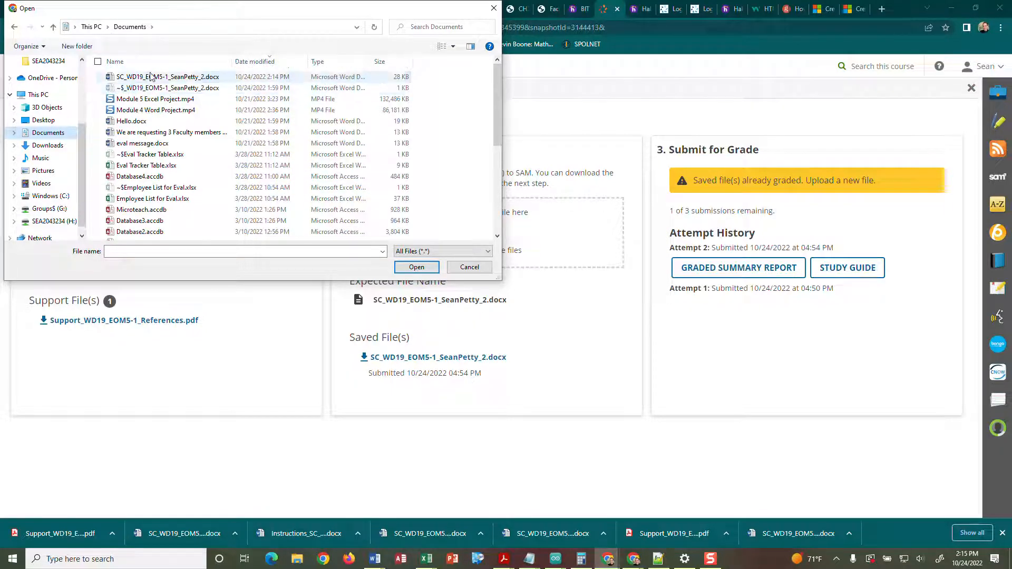
{"action": "left_click", "coordinate": [159, 77]}
{"action": "left_click", "coordinate": [417, 268]}
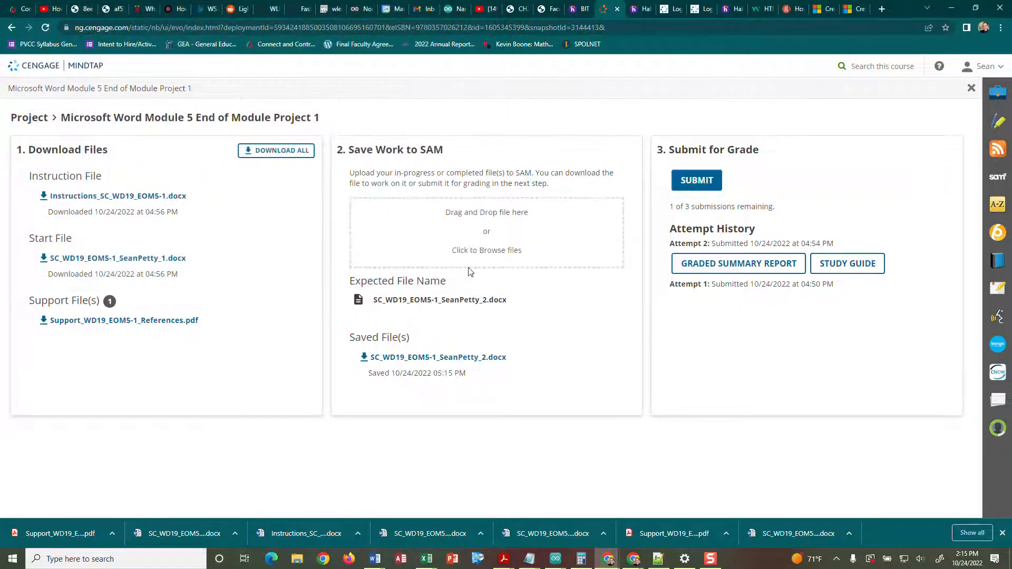
{"action": "left_click", "coordinate": [708, 185]}
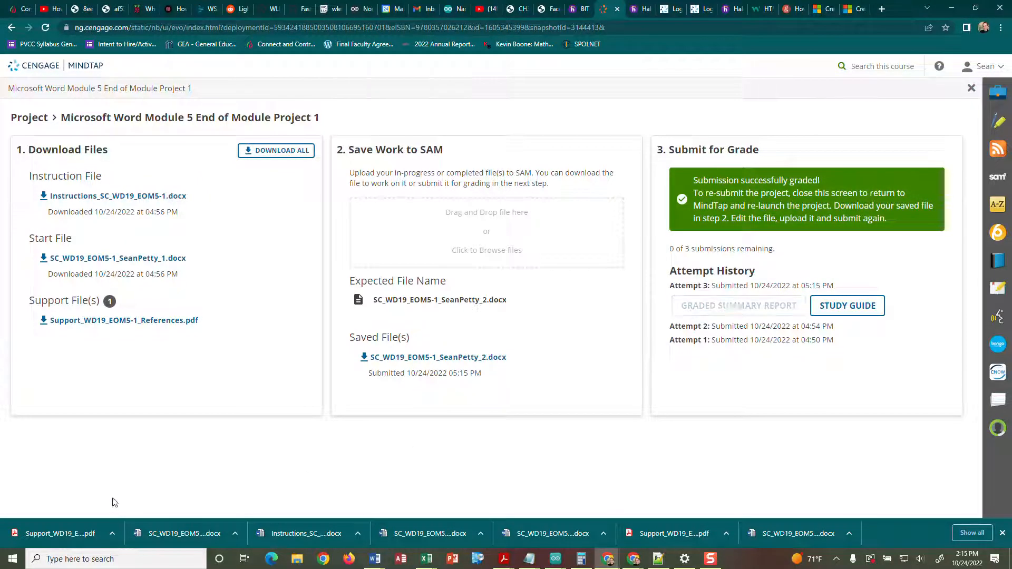
{"action": "right_click", "coordinate": [114, 536]}
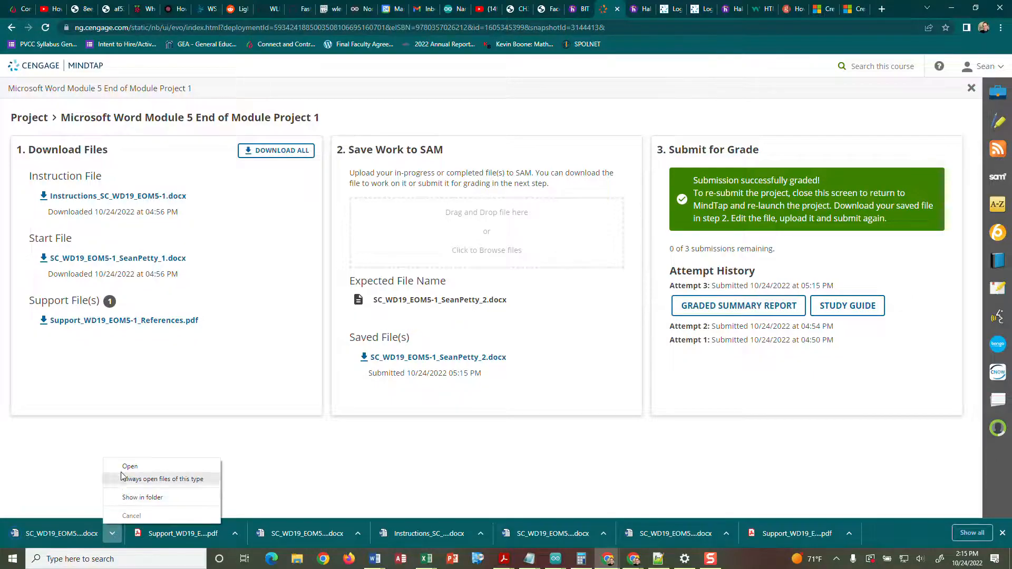
- Review the third graded report (18 of 20, e-mail hyperlink step failed), then minimize it
{"action": "left_click", "coordinate": [179, 469]}
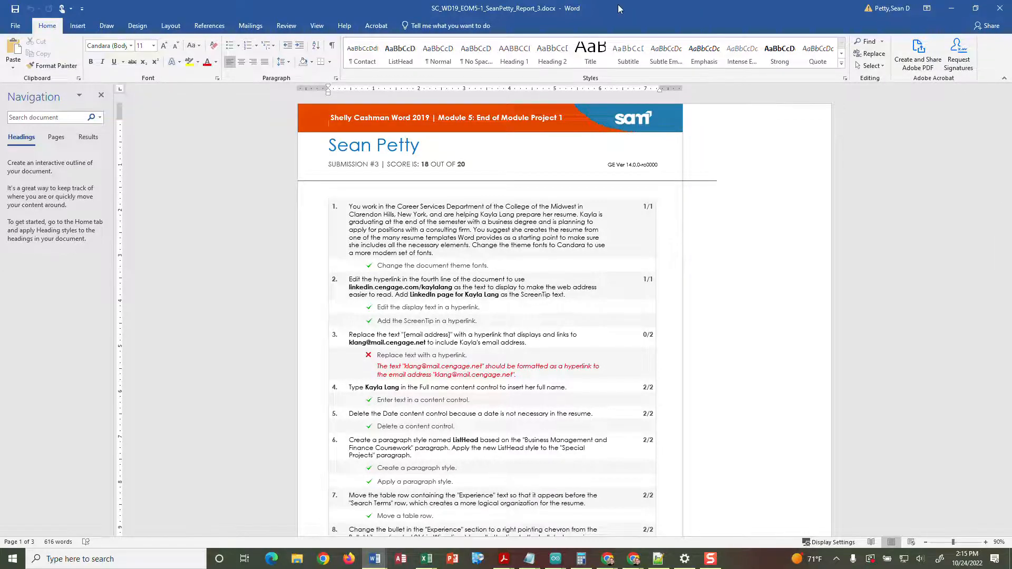
{"action": "left_click", "coordinate": [952, 8]}
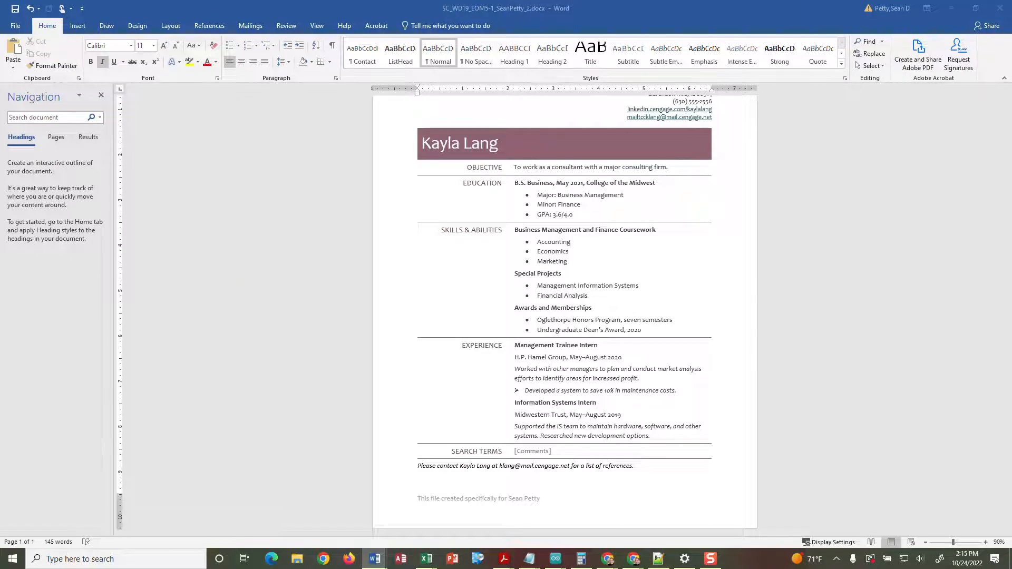
- Delete the incorrect mailto e-mail line from the contact block
{"action": "scroll", "coordinate": [619, 187], "scroll_direction": "up", "scroll_amount": 3}
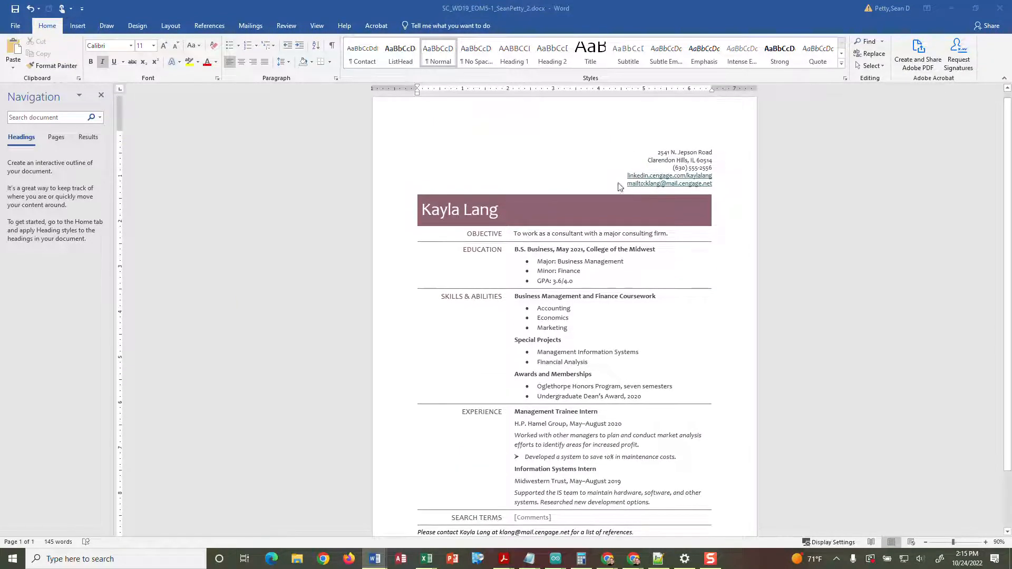
{"action": "left_click_drag", "start_coordinate": [718, 185], "coordinate": [625, 187]}
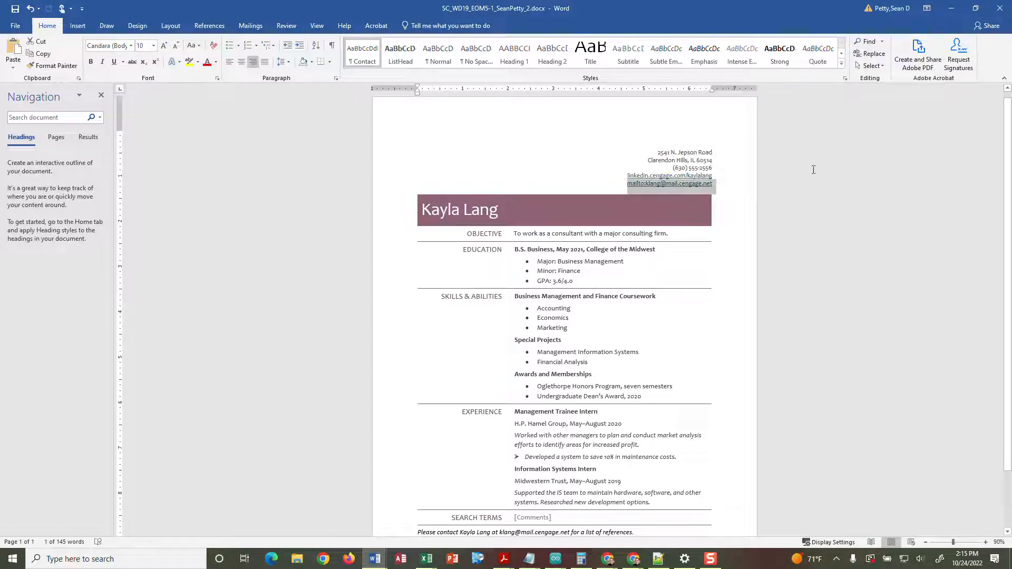
{"action": "key", "text": "Delete"}
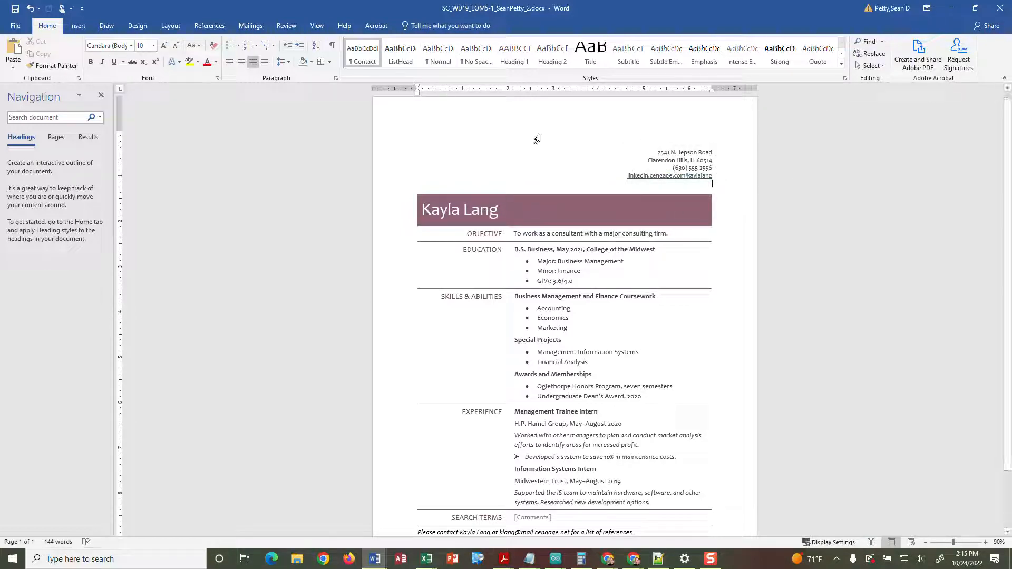
- Tidy the paragraphs so one empty line remains below the LinkedIn link
{"action": "right_click", "coordinate": [701, 189]}
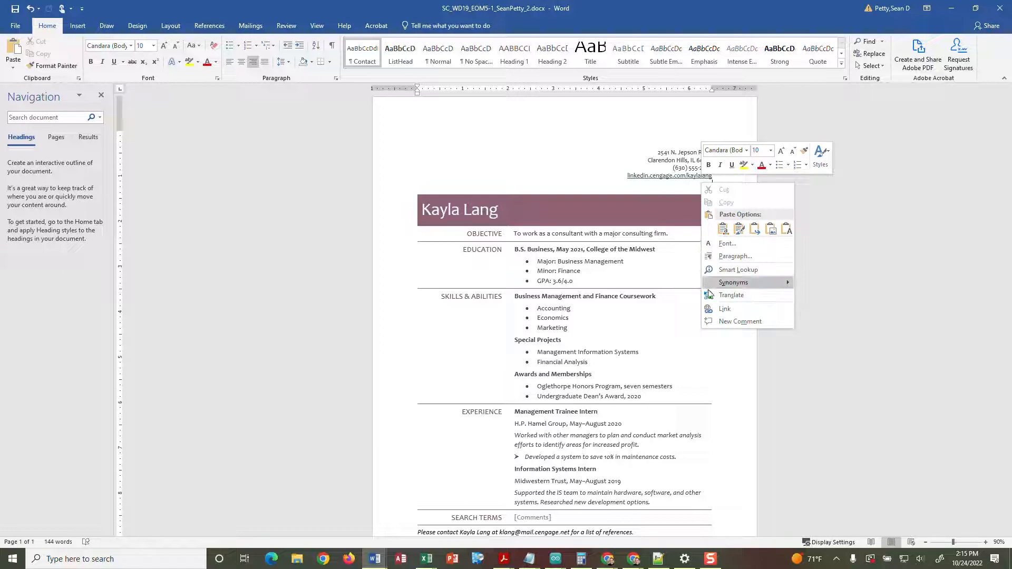
{"action": "left_click", "coordinate": [724, 309]}
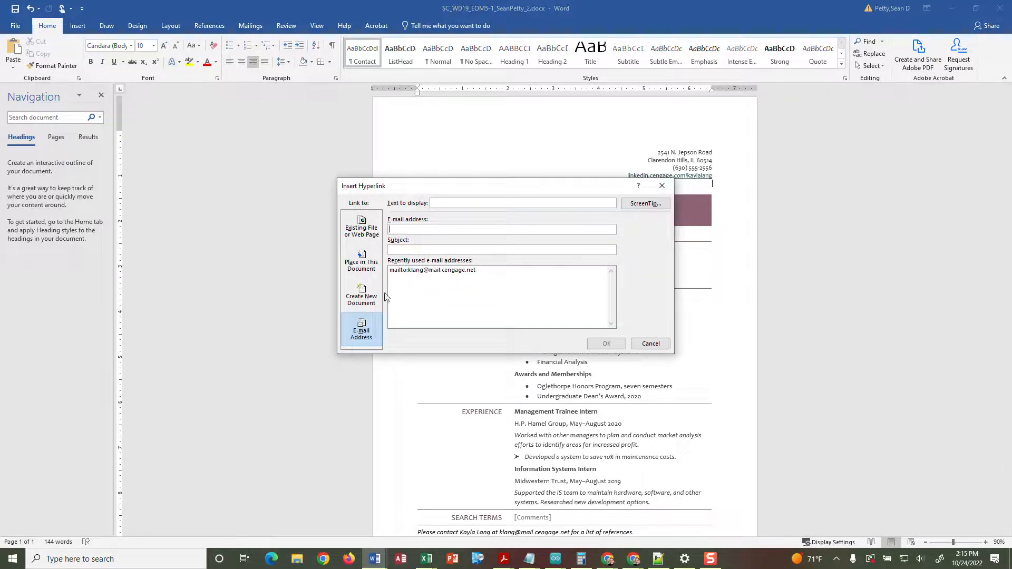
{"action": "left_click", "coordinate": [651, 343]}
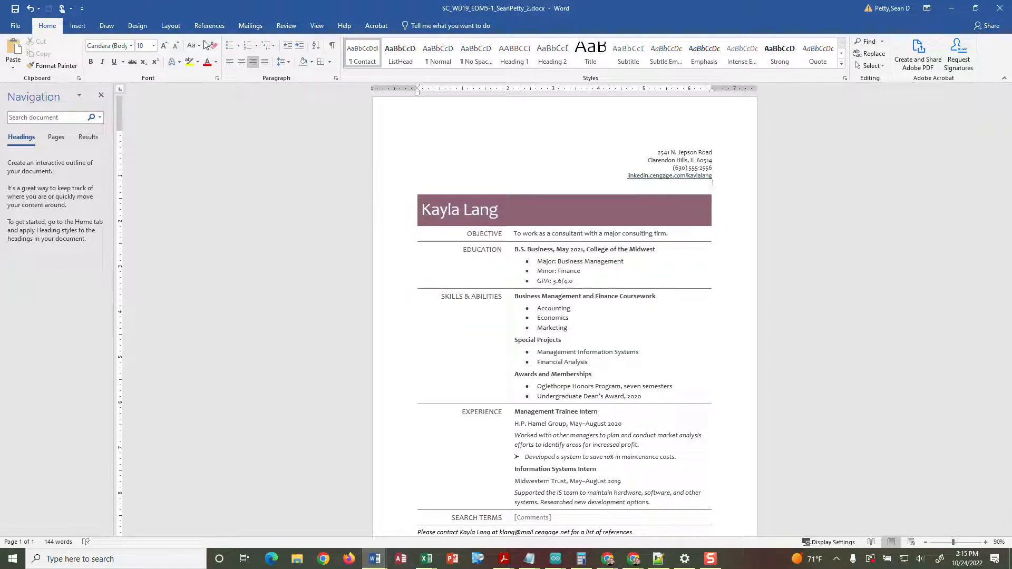
{"action": "left_click", "coordinate": [654, 174]}
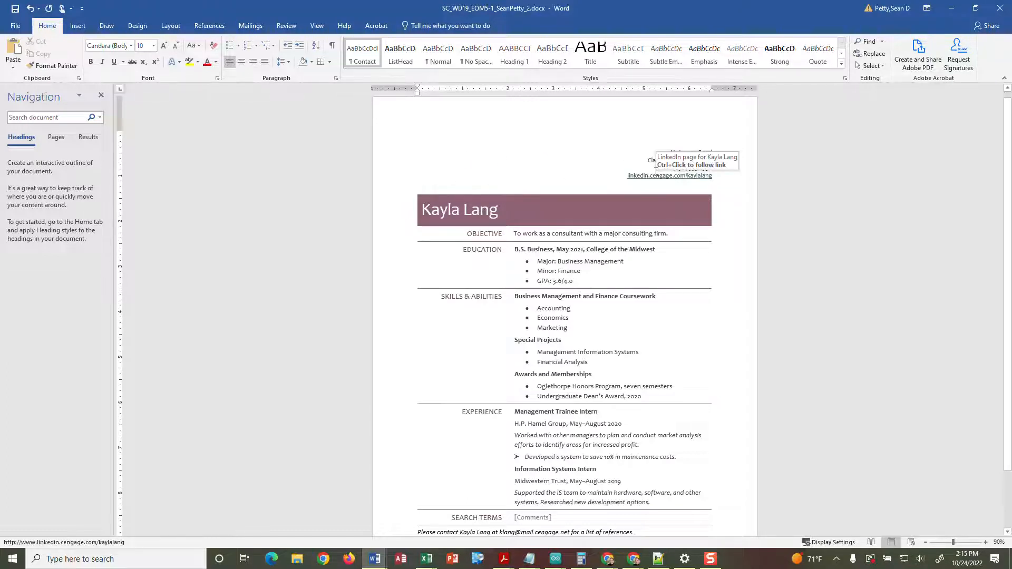
{"action": "key", "text": "BackSpace"}
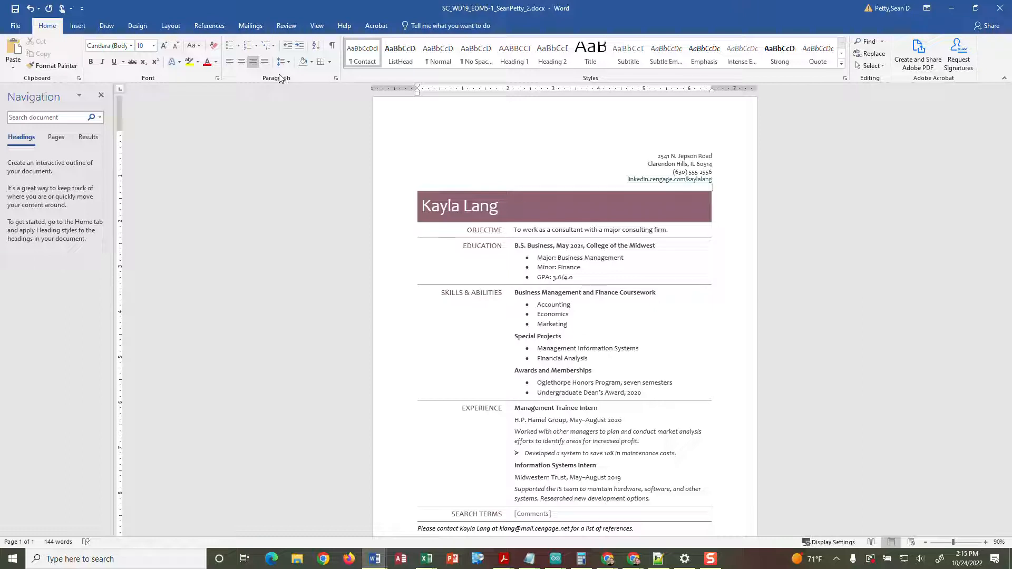
{"action": "right_click", "coordinate": [711, 188]}
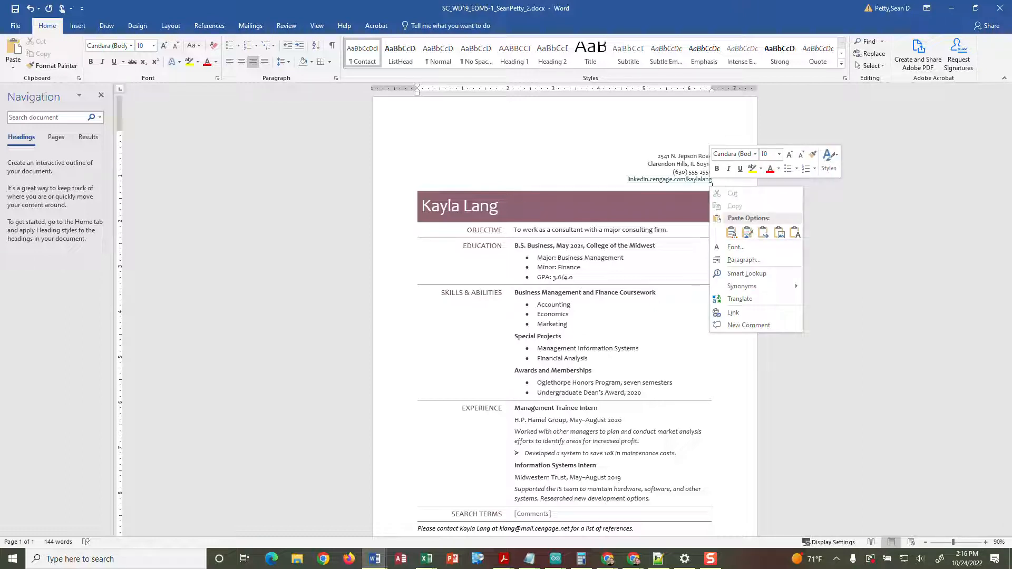
{"action": "left_click", "coordinate": [569, 193]}
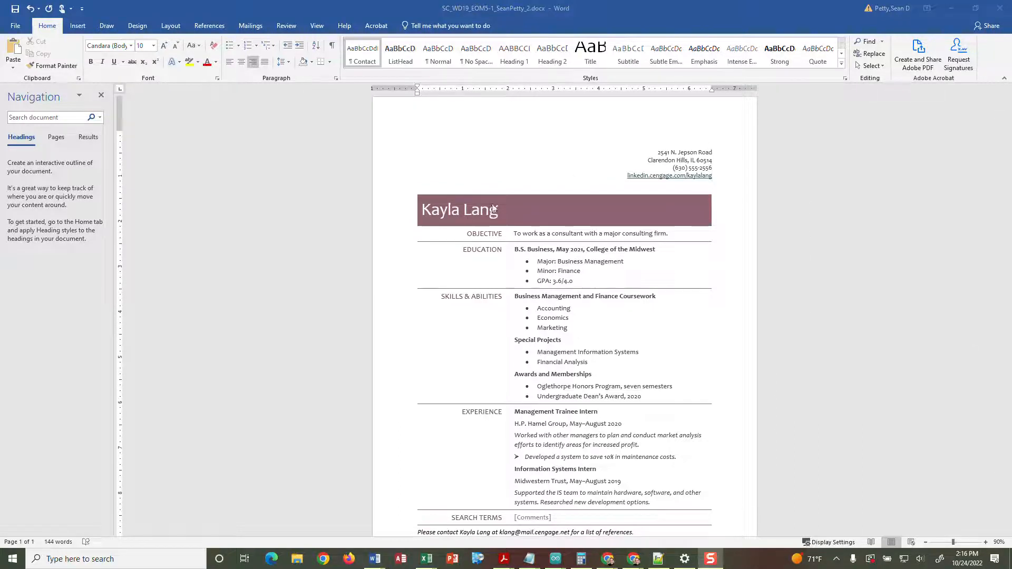
{"action": "left_click", "coordinate": [696, 188]}
- Insert the contact's e-mail hyperlink on the blank line, removing 'mailto:' from its display text
{"action": "right_click", "coordinate": [694, 187]}
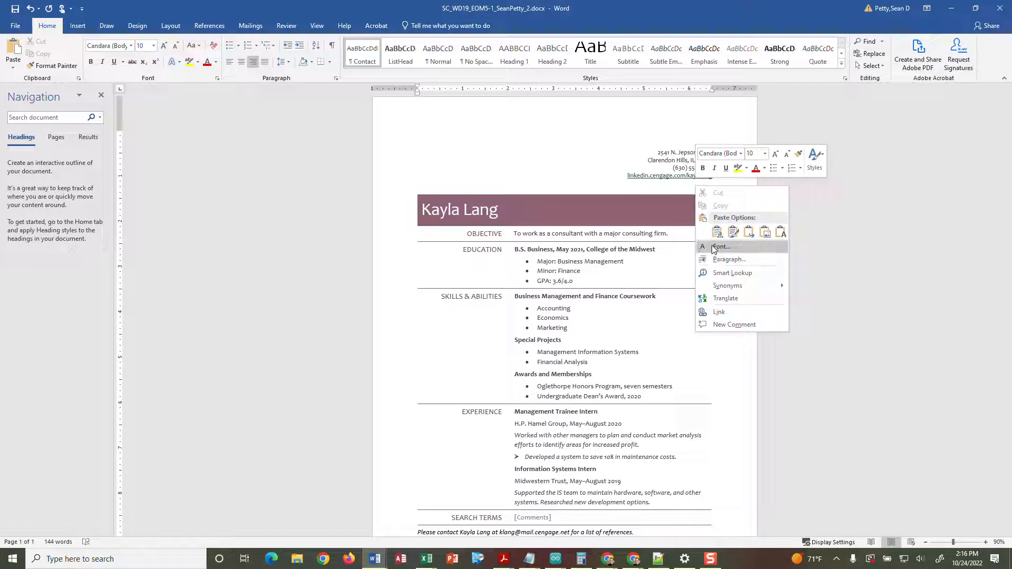
{"action": "left_click", "coordinate": [719, 312]}
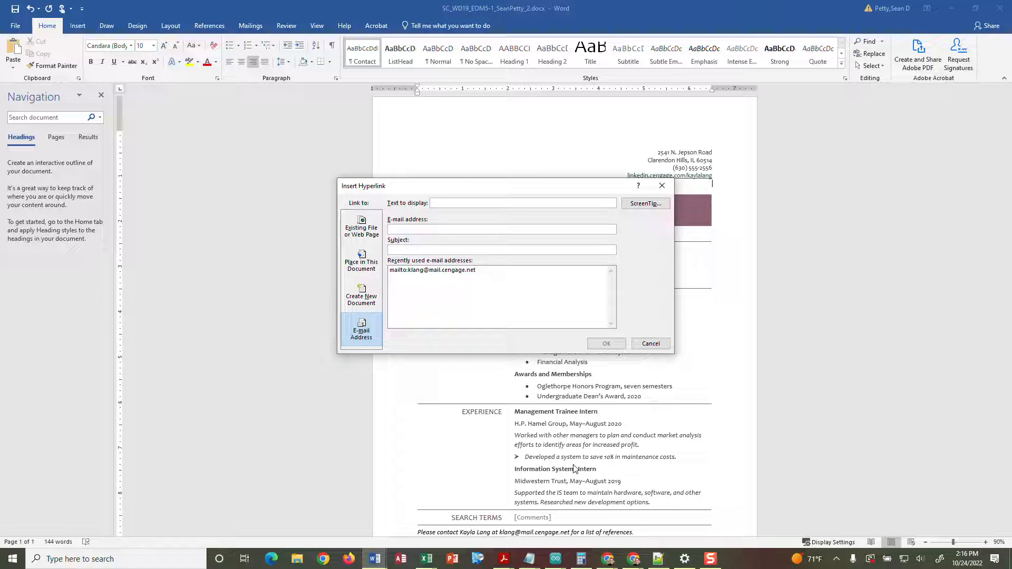
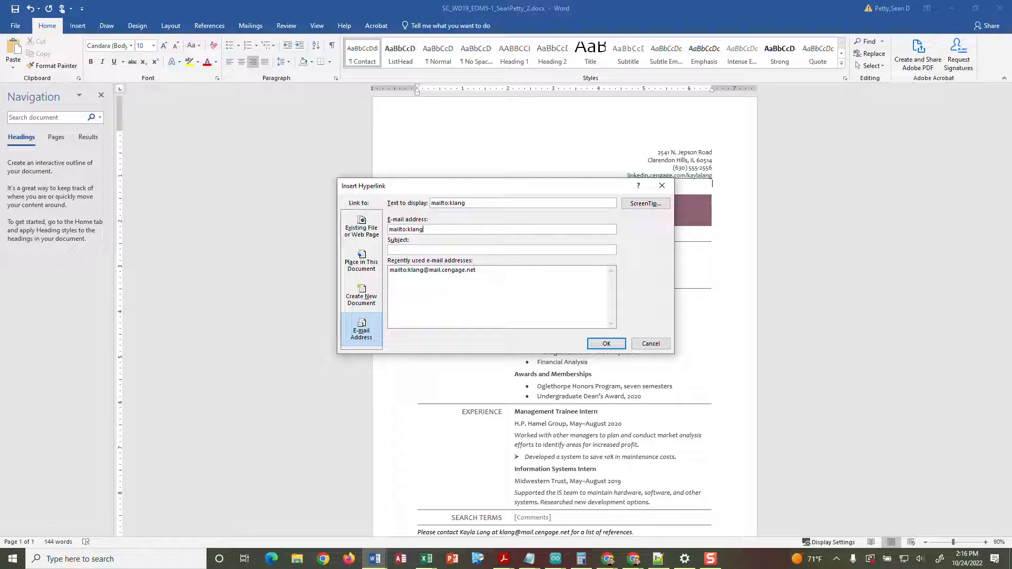
{"action": "left_click_drag", "start_coordinate": [451, 203], "coordinate": [423, 204]}
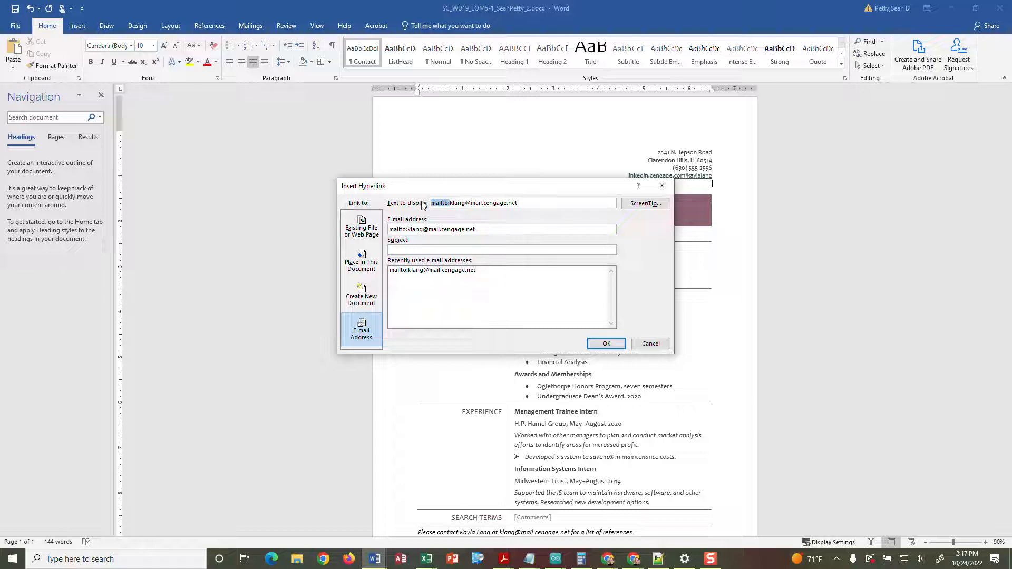
{"action": "key", "text": "Delete"}
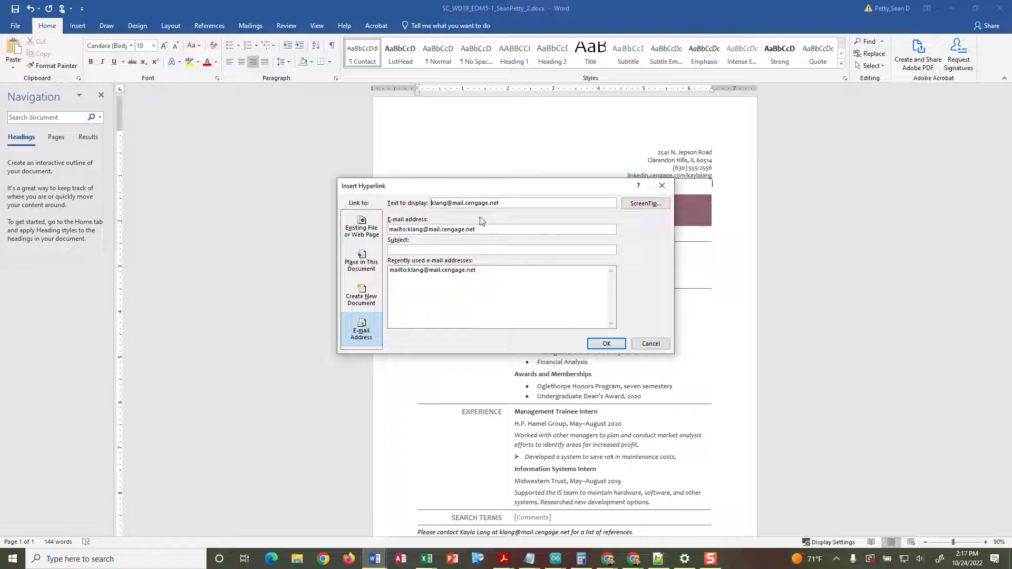
{"action": "left_click", "coordinate": [609, 343]}
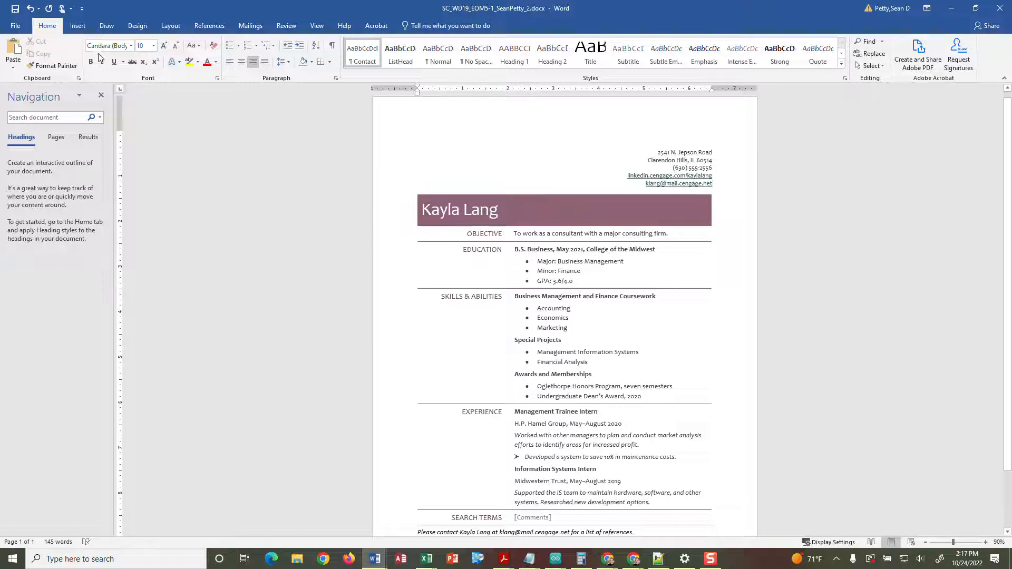
- Save and close the corrected resume, then reload the MindTap assignment page
{"action": "left_click", "coordinate": [12, 9]}
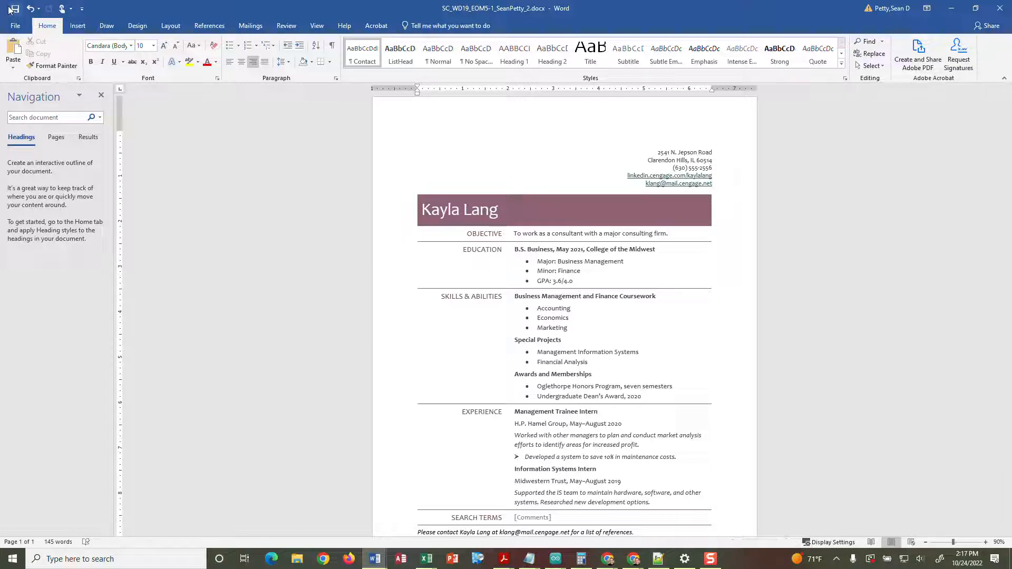
{"action": "left_click", "coordinate": [1001, 8]}
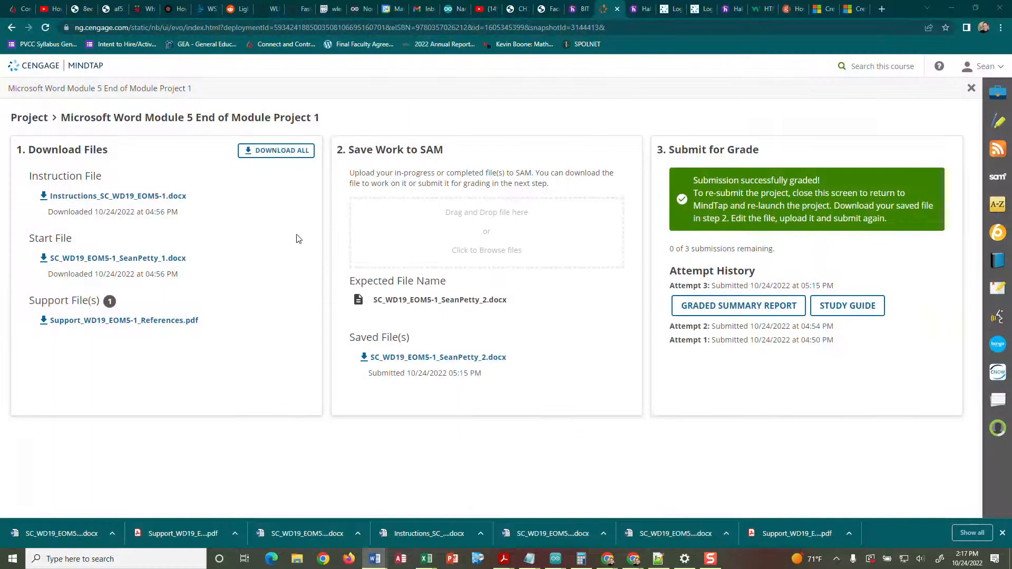
{"action": "left_click", "coordinate": [45, 27]}
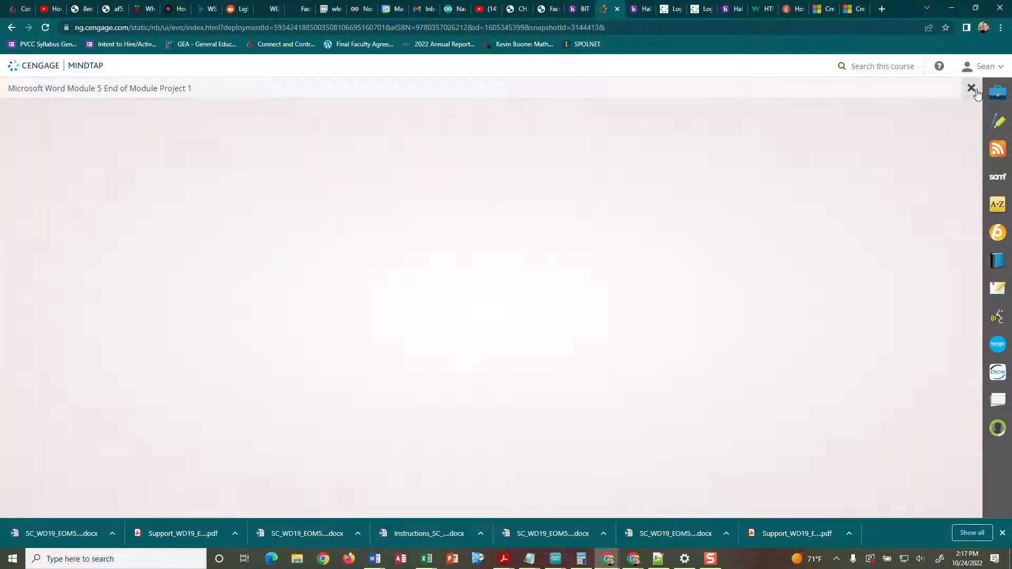
- Upload and submit the resaved resume as attempt 4, then open its graded report
{"action": "left_click", "coordinate": [755, 242]}
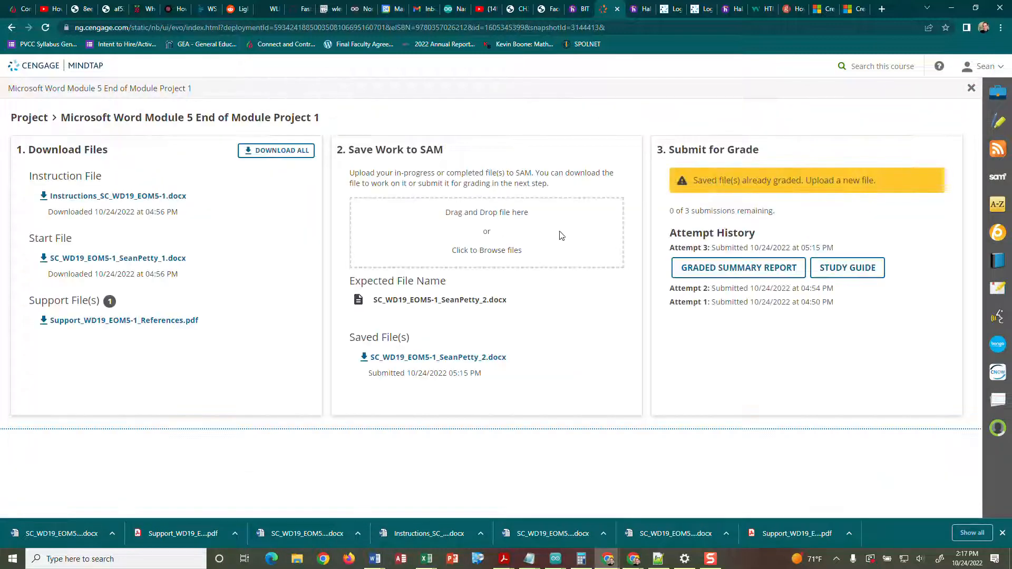
{"action": "left_click", "coordinate": [504, 230]}
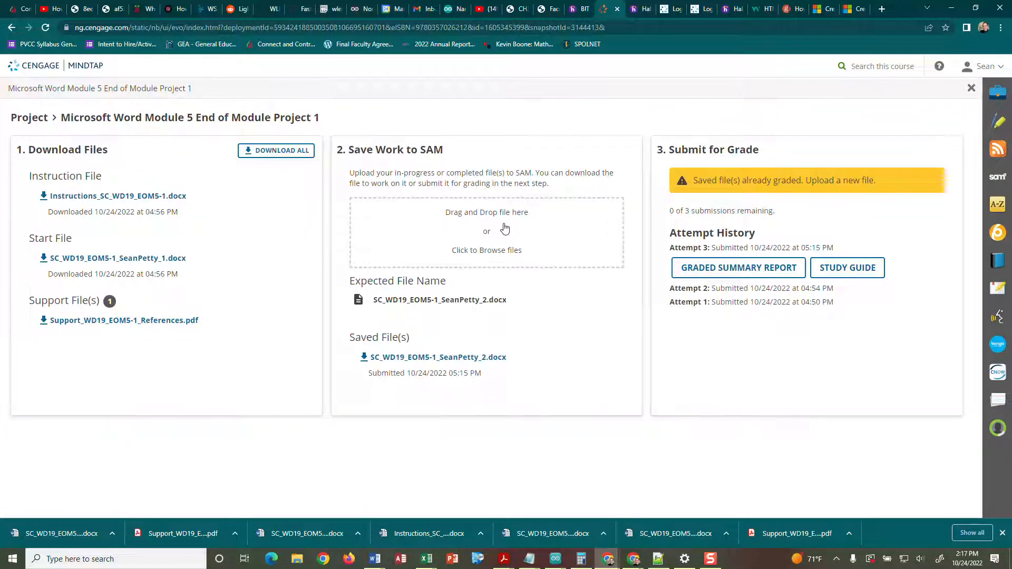
{"action": "left_click", "coordinate": [132, 77]}
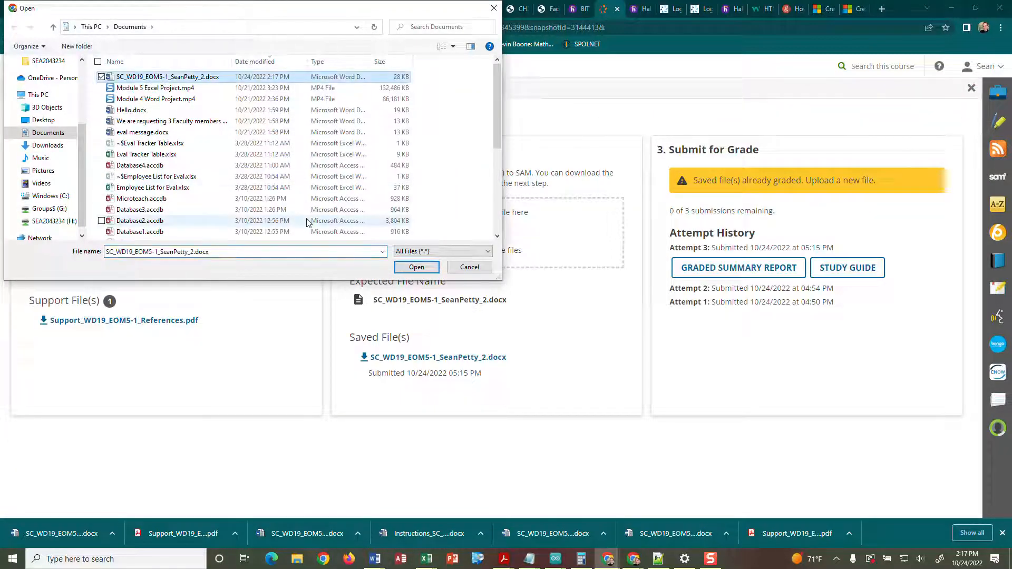
{"action": "left_click", "coordinate": [417, 267]}
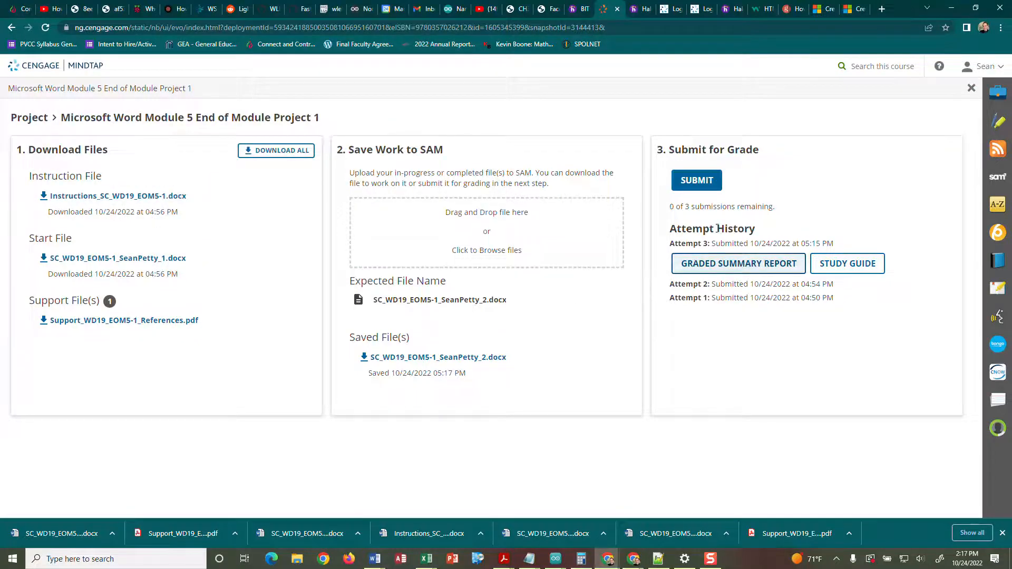
{"action": "left_click", "coordinate": [696, 180]}
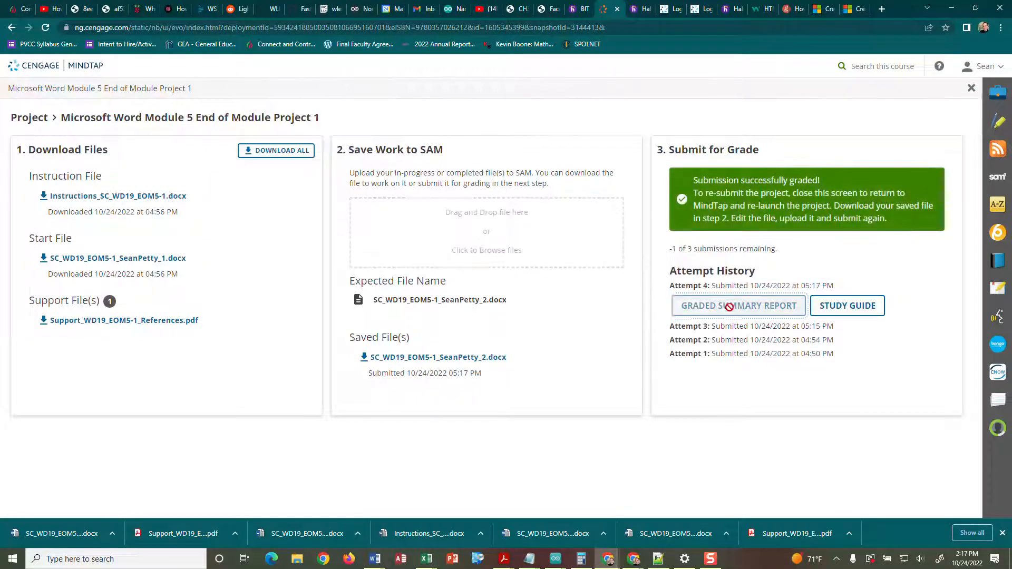
{"action": "left_click", "coordinate": [112, 533]}
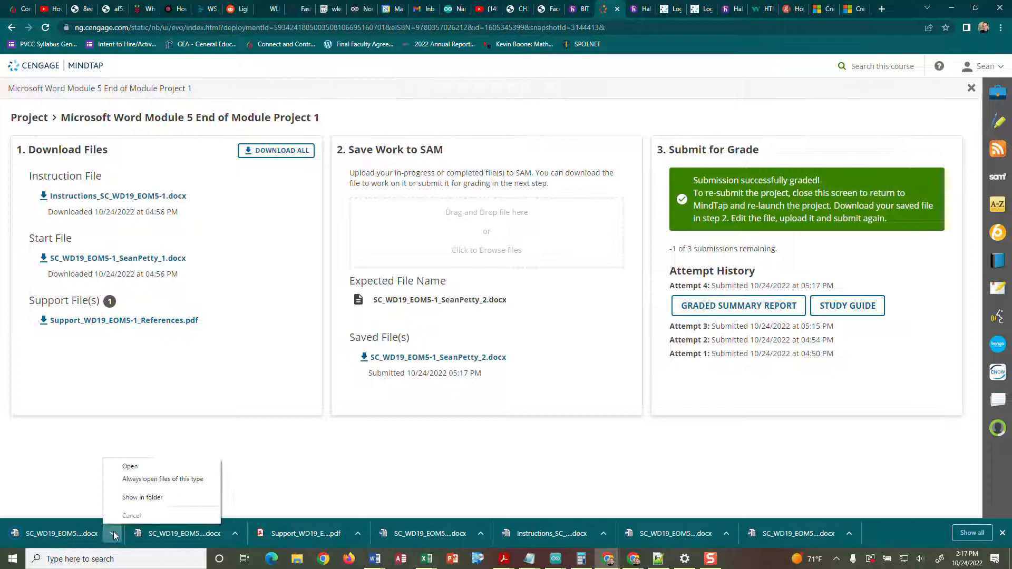
{"action": "left_click", "coordinate": [124, 464]}
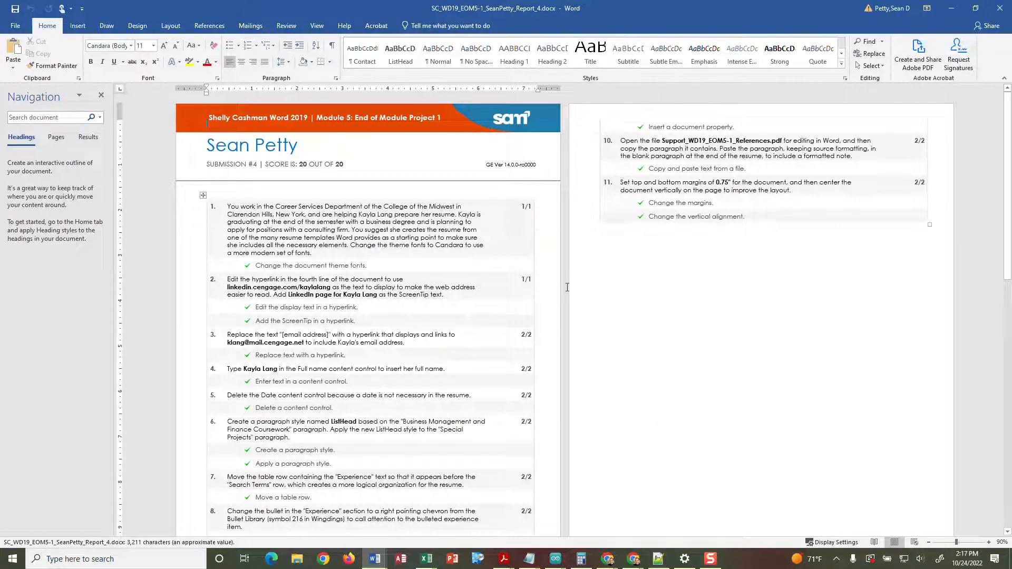